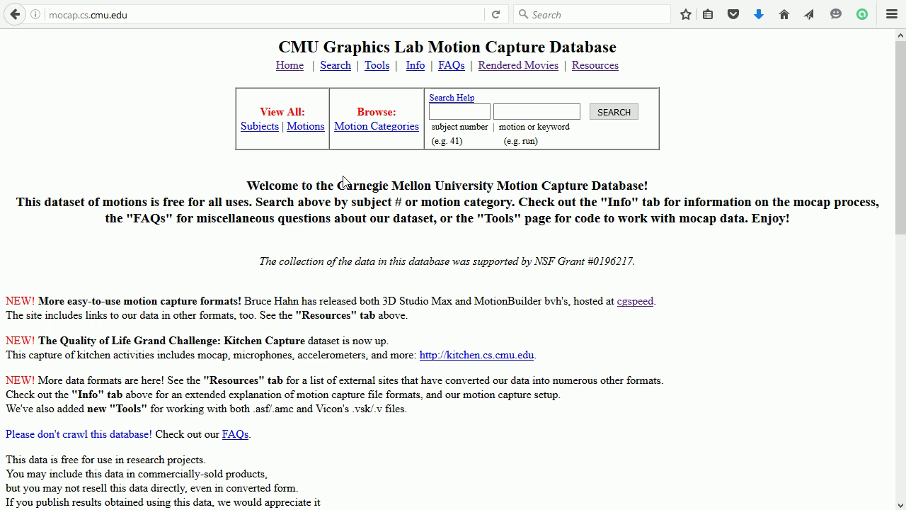
Read the CMU mocap notes on Carnegie Mellon University and the no-resale usage terms
left_click_drag(338, 185, 642, 185)
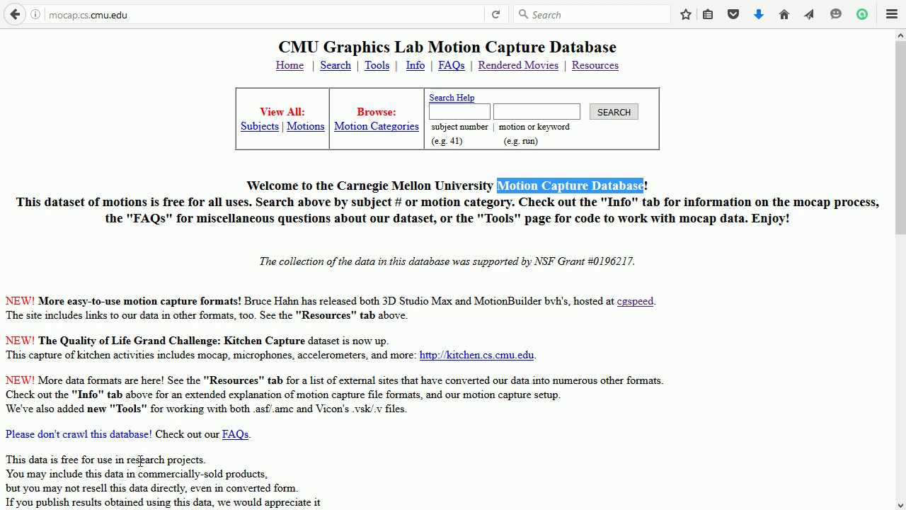
left_click_drag(137, 472, 263, 472)
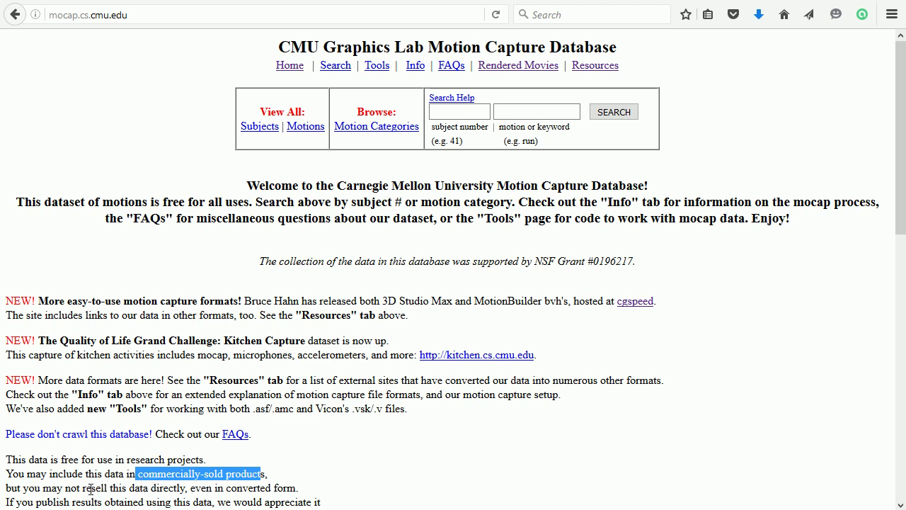
left_click_drag(64, 488, 185, 489)
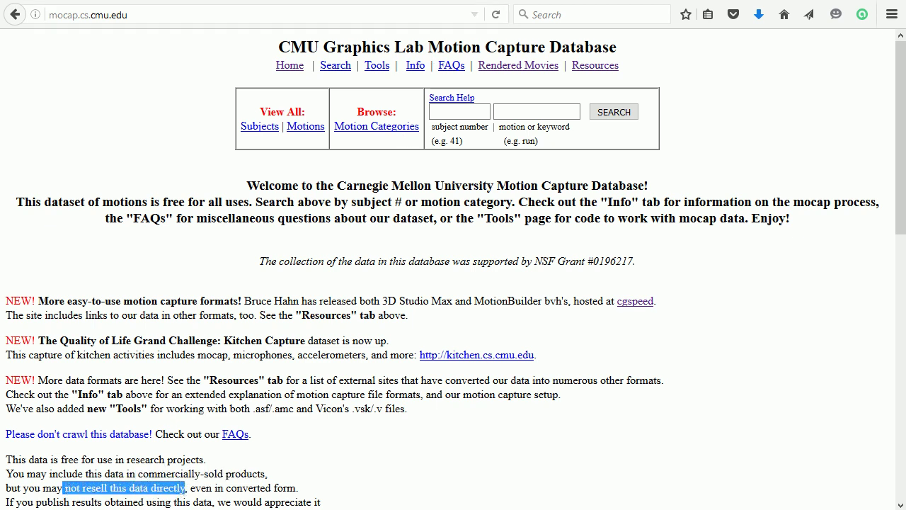
left_click(210, 152)
Check the news line about bvh formats and follow its cgspeed link
left_click_drag(130, 300, 234, 302)
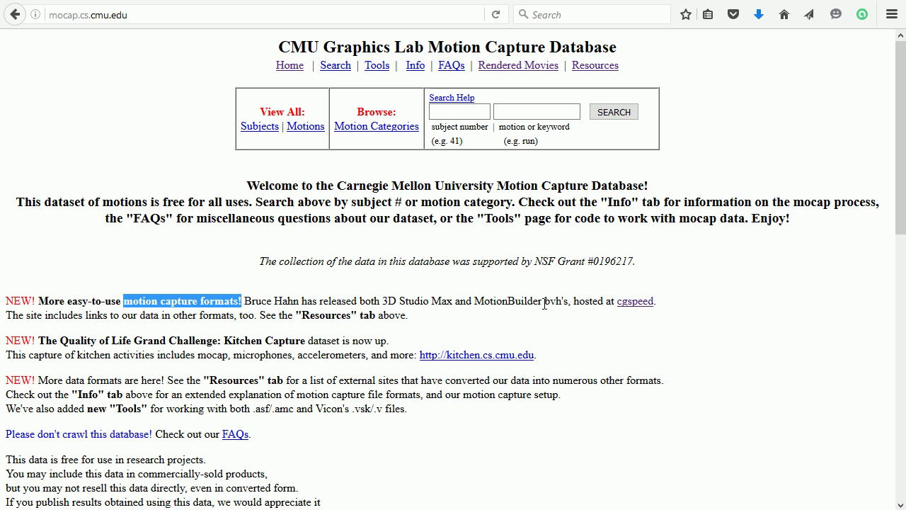
left_click_drag(543, 300, 552, 302)
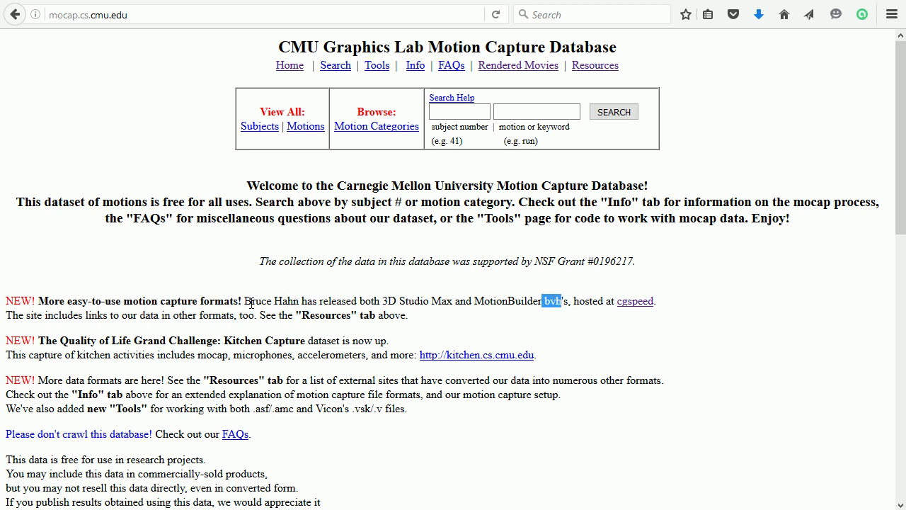
left_click_drag(244, 303, 296, 297)
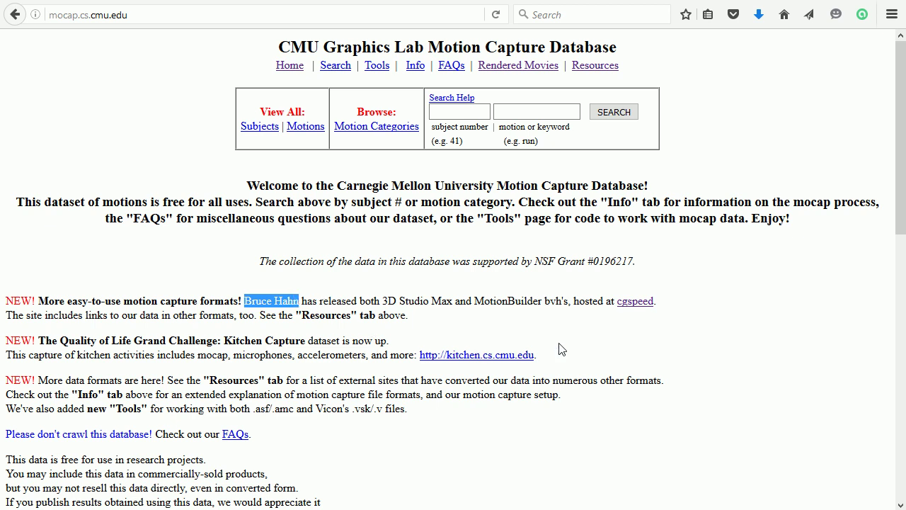
left_click(632, 303)
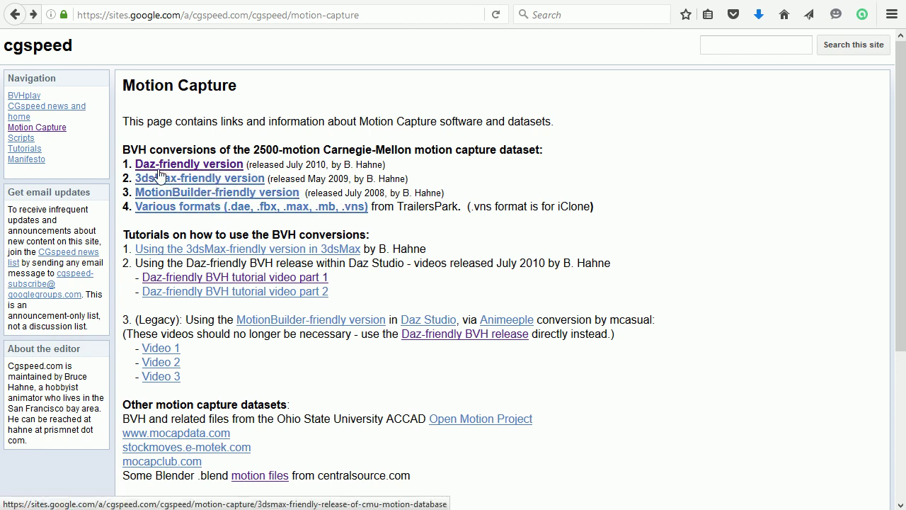
Open the Daz-friendly BVH release page, view its zip links, then go to the dazFriendly folder
left_click(221, 167)
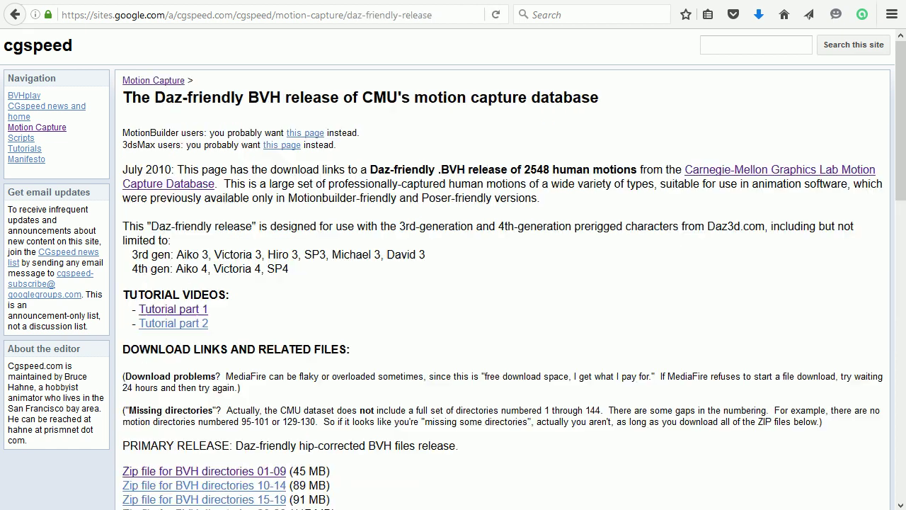
left_click_drag(902, 90, 902, 189)
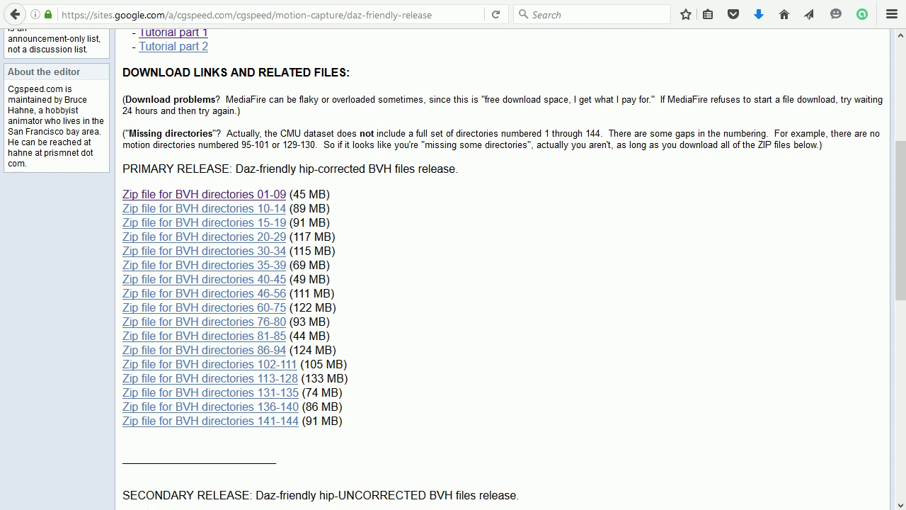
key("alt+Tab")
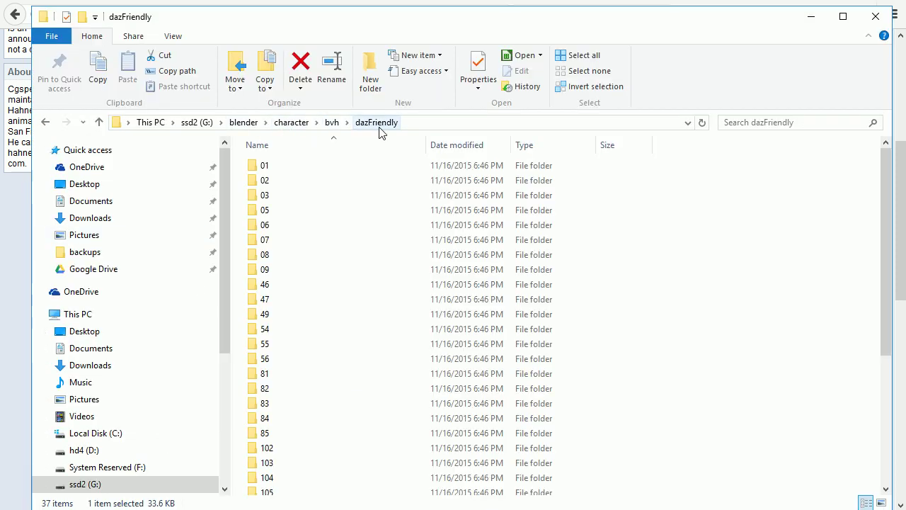
Inspect folder 01's BVH files, return to dazFriendly and open cmu-mocap-index-spreadsheet.ods
double_click(262, 168)
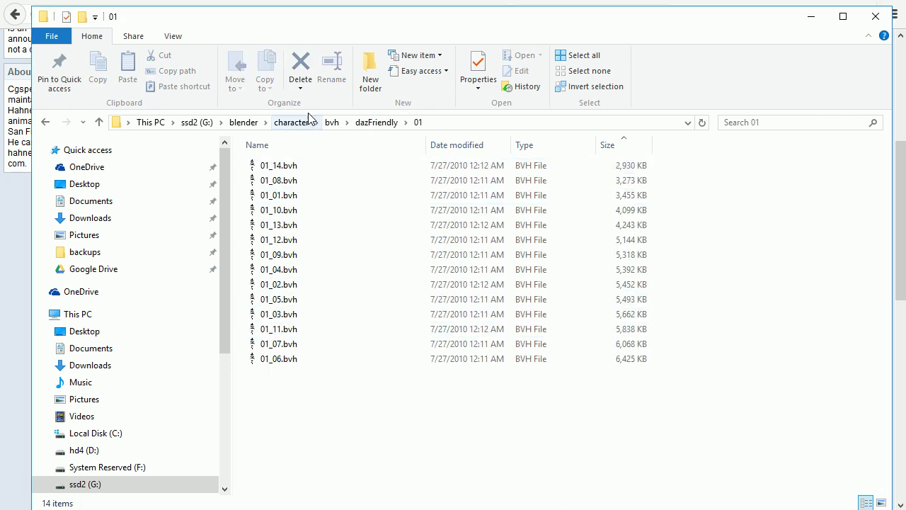
left_click(382, 122)
scroll(394, 213, "down", 5)
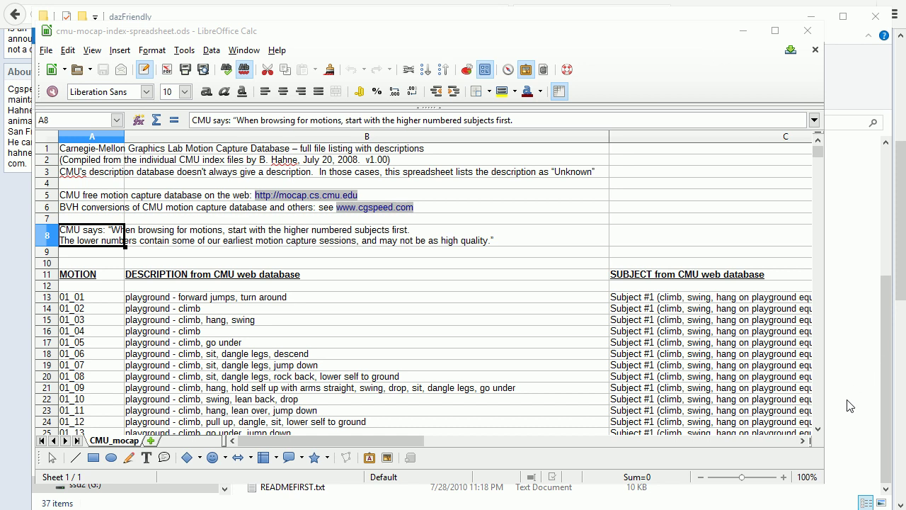
Review the motion listing in Calc, then download bvhacker 1.8 from davedub.co.uk
left_click(818, 428)
left_click_drag(819, 434, 817, 429)
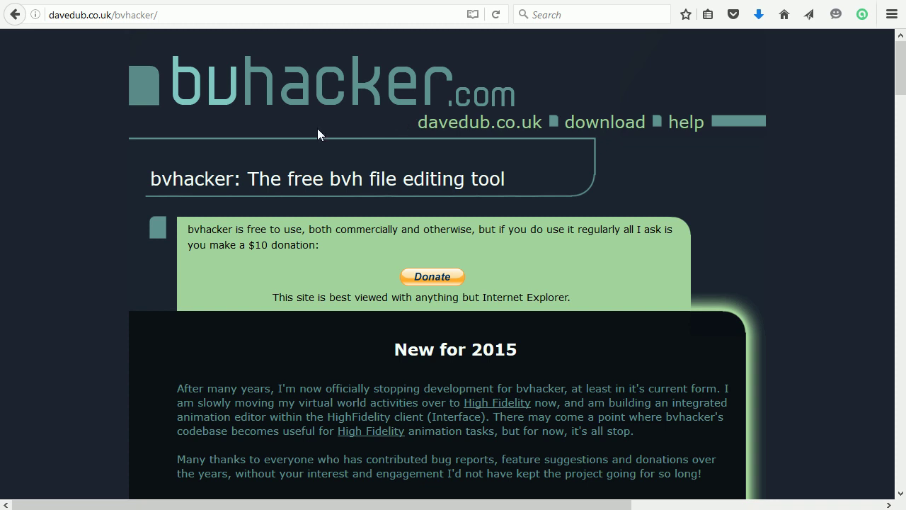
scroll(318, 128, "down", 10)
scroll(327, 126, "down", 2)
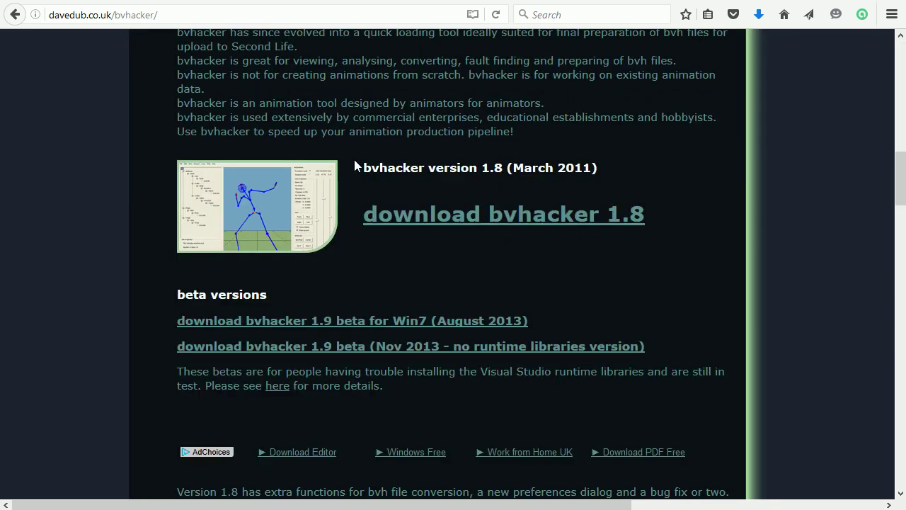
left_click(607, 216)
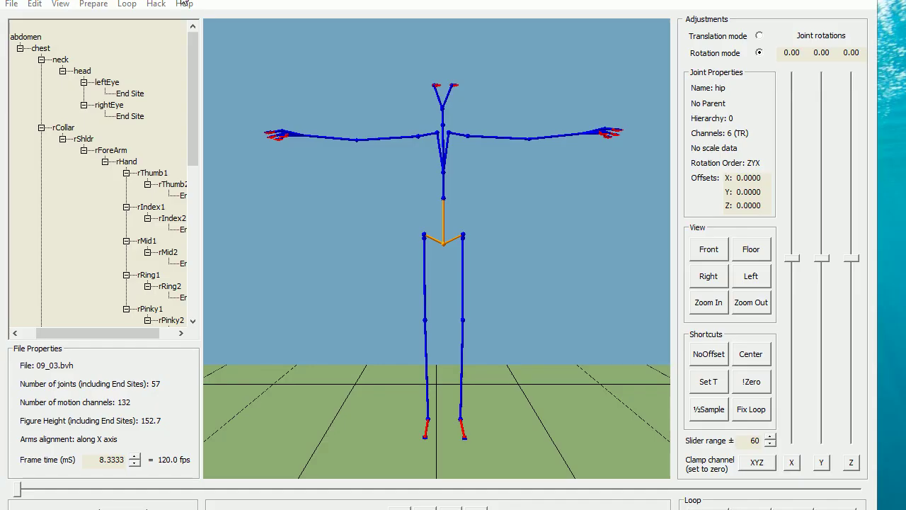
Load 09_03.bvh from the dazFriendly\09 folder into bvhacker
left_click(14, 5)
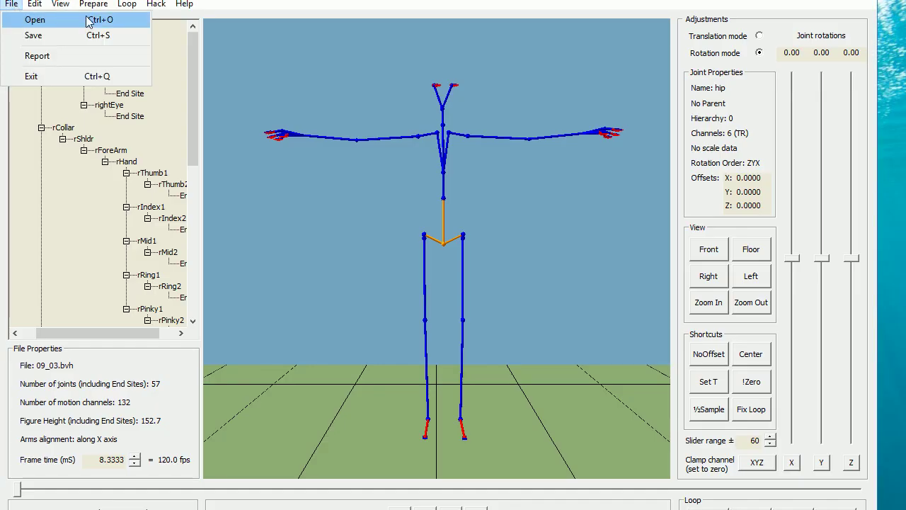
left_click(61, 21)
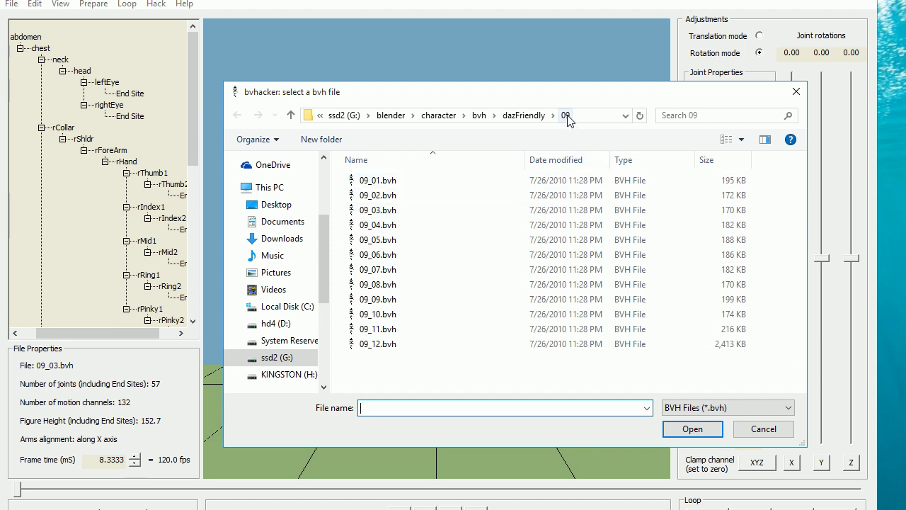
left_click(377, 211)
left_click(692, 429)
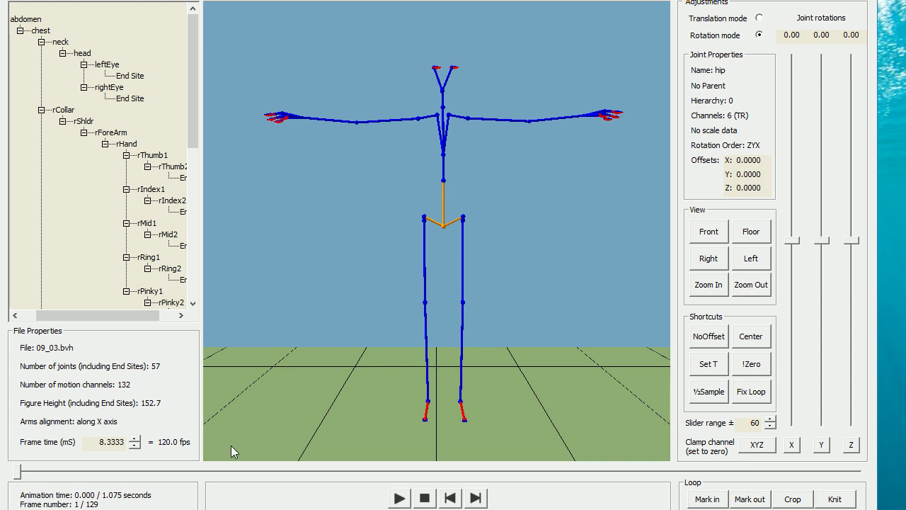
Halve the sampling twice, resampling the motion to 32 frames at 29.8 fps
left_click(710, 399)
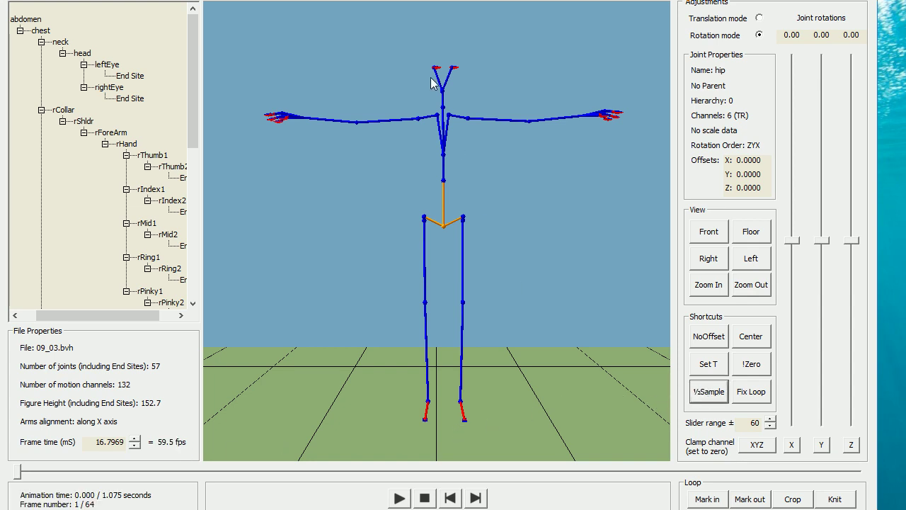
left_click(703, 391)
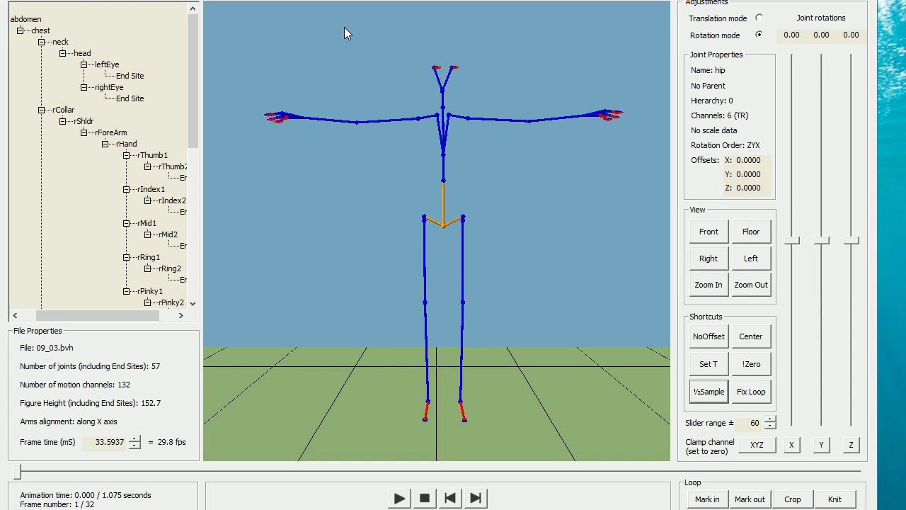
left_click(320, 11)
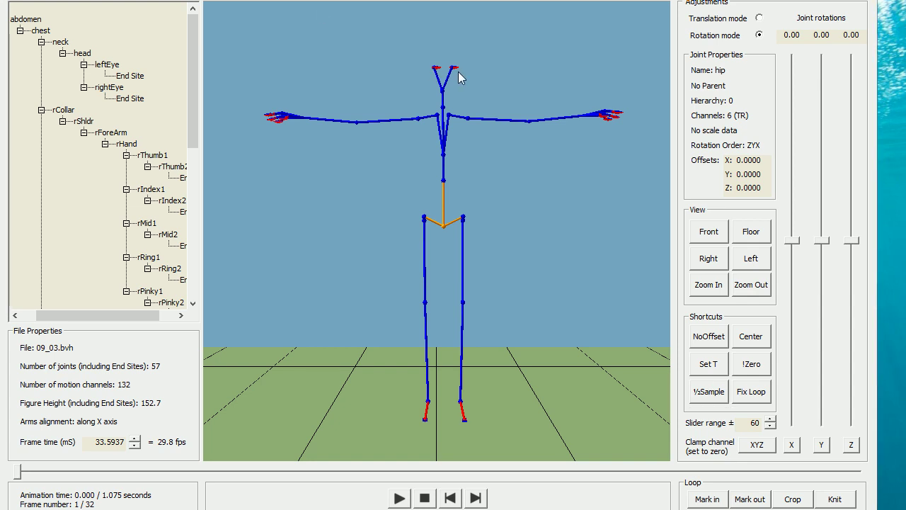
Remove the descendant joints of head, rHand and lHand, leaving 26 joints
left_click(80, 53)
right_click(81, 53)
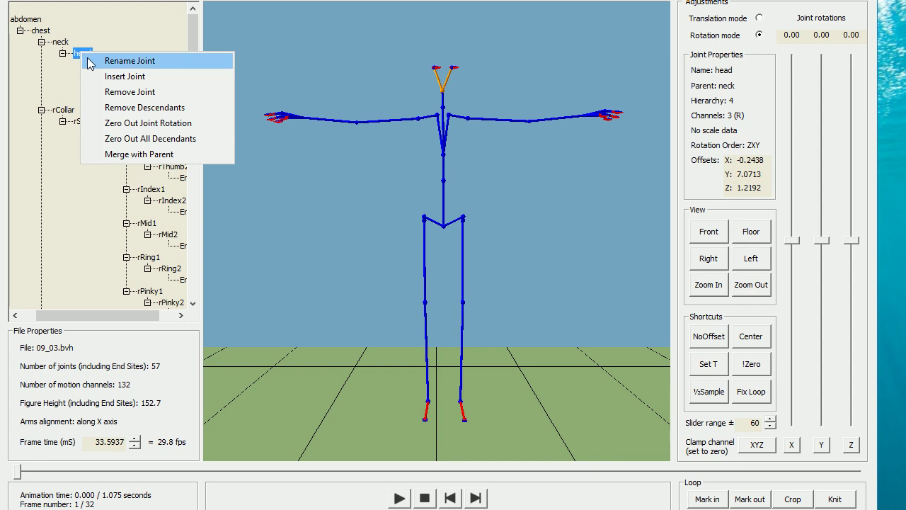
left_click(199, 114)
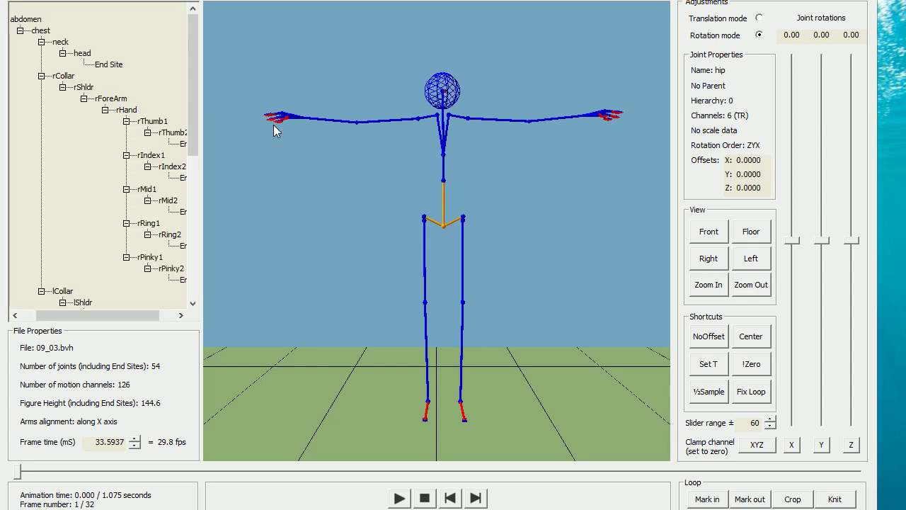
right_click(129, 112)
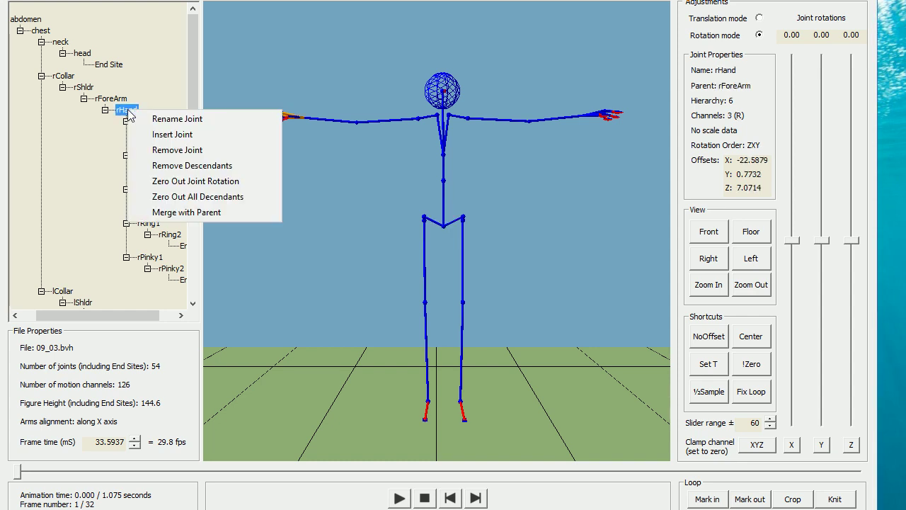
left_click(260, 164)
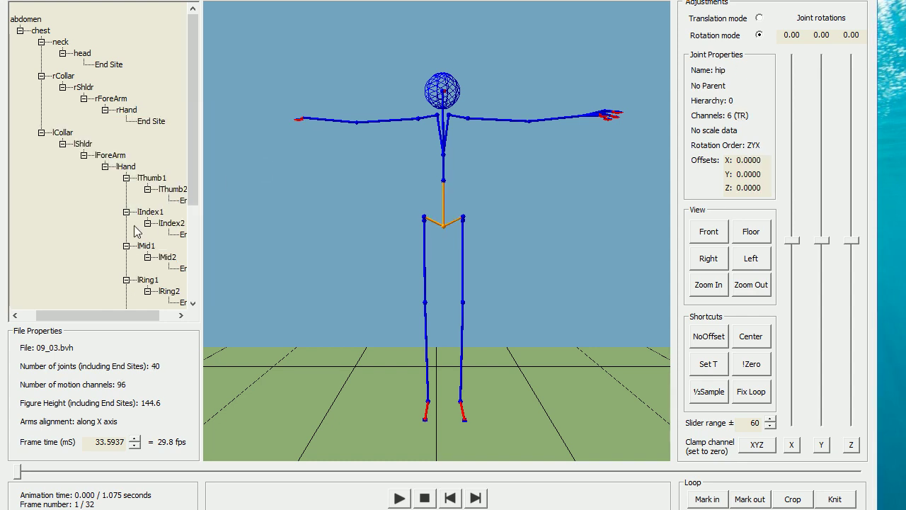
left_click(125, 167)
right_click(125, 168)
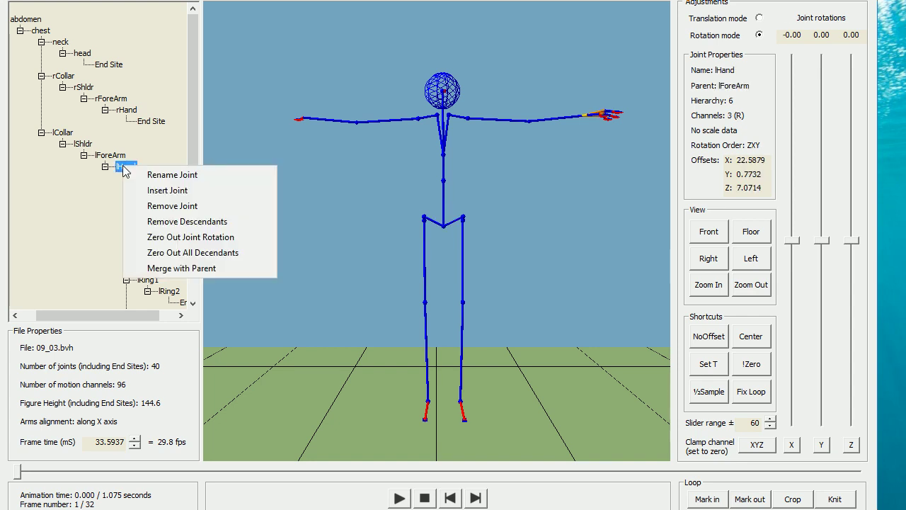
left_click(239, 220)
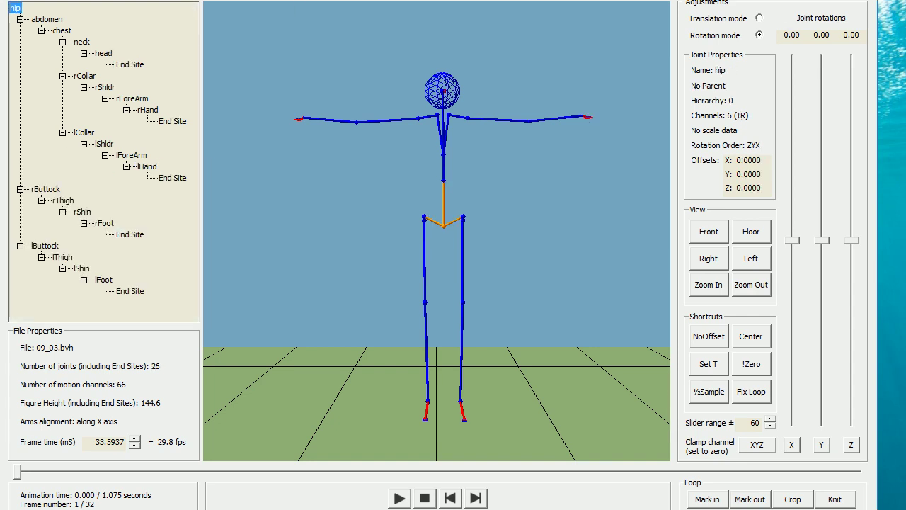
View the skeleton from the right, zoomed out, and step through the opening frames
left_click(710, 259)
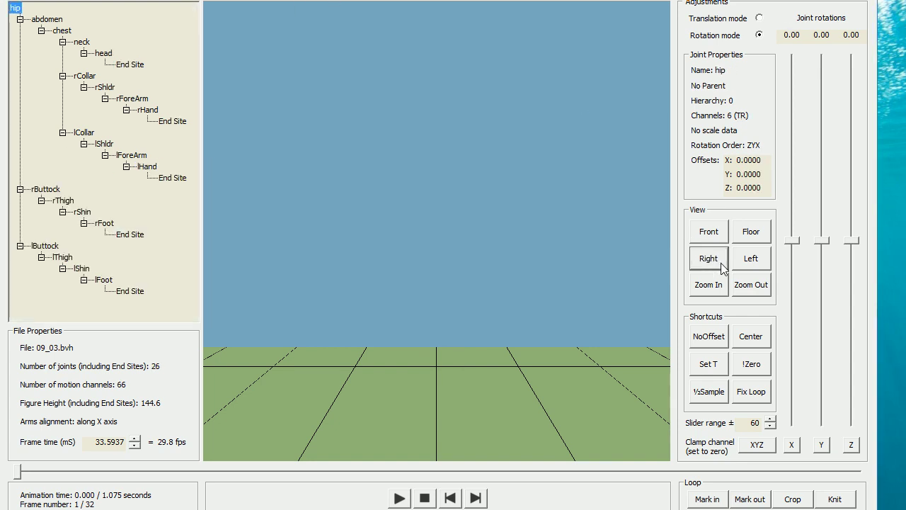
left_click(761, 290)
left_click(761, 290)
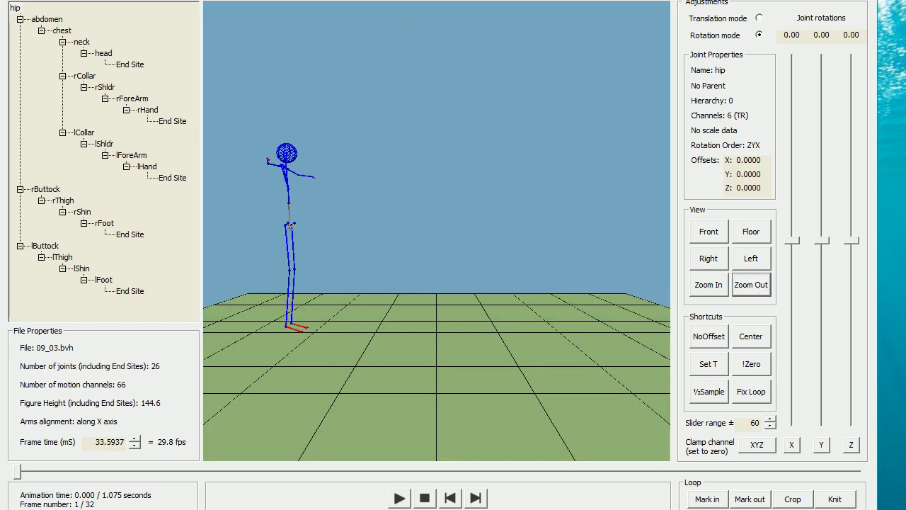
left_click(475, 499)
left_click(475, 498)
left_click(475, 498)
left_click(451, 498)
left_click(450, 498)
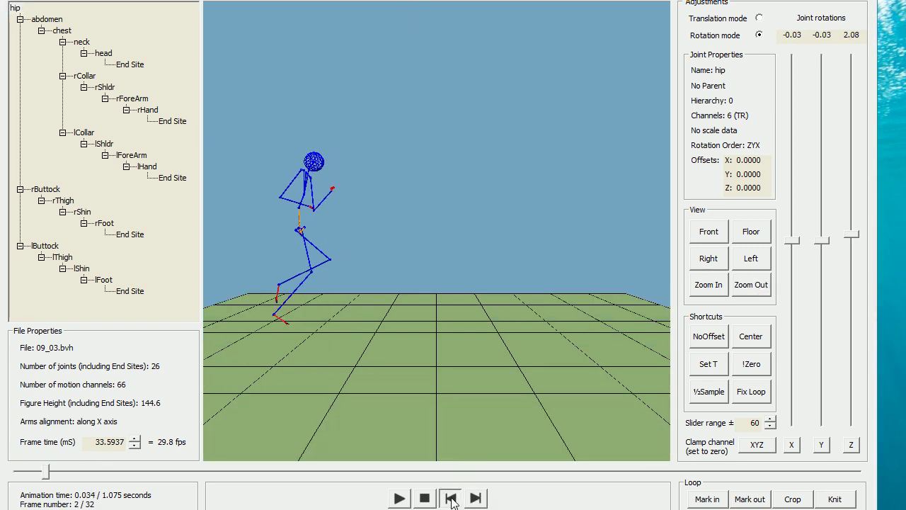
left_click(451, 498)
left_click(281, 83)
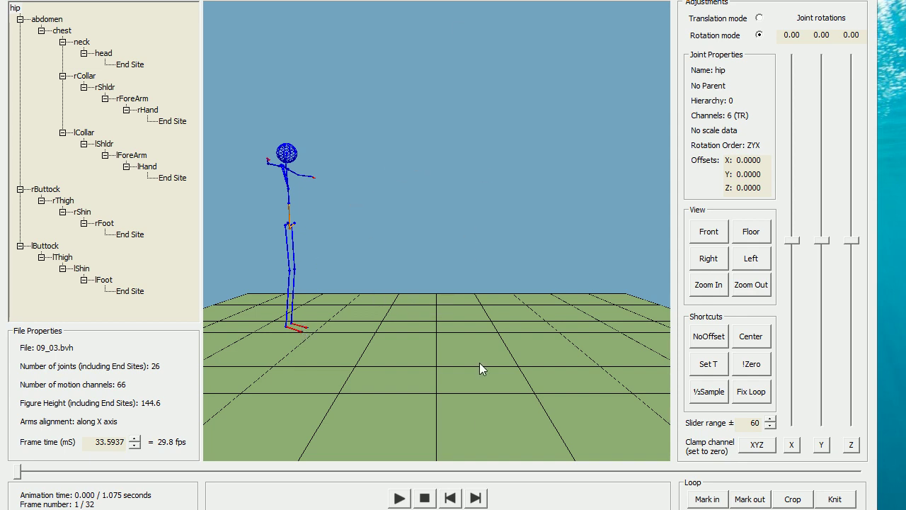
Mark frame 2 as the start and crop, leaving 29 frames (0.974 s)
left_click(475, 498)
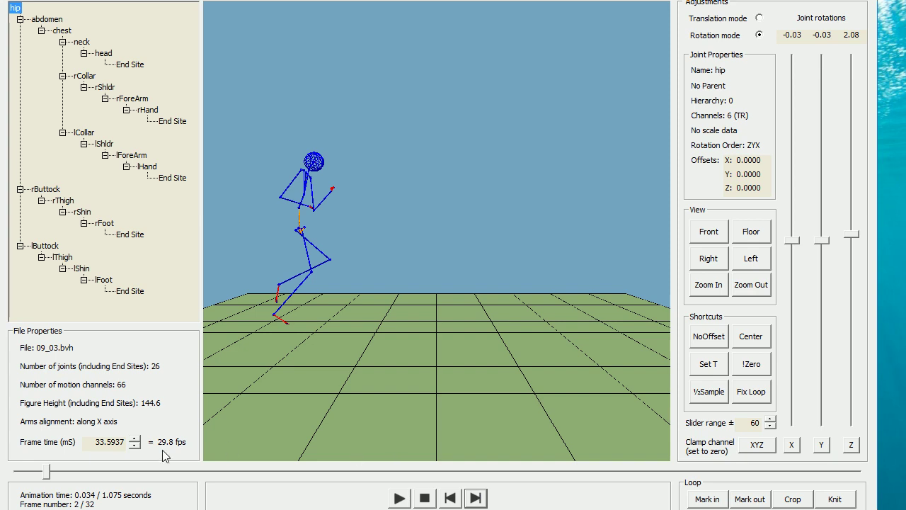
left_click(707, 499)
left_click(792, 498)
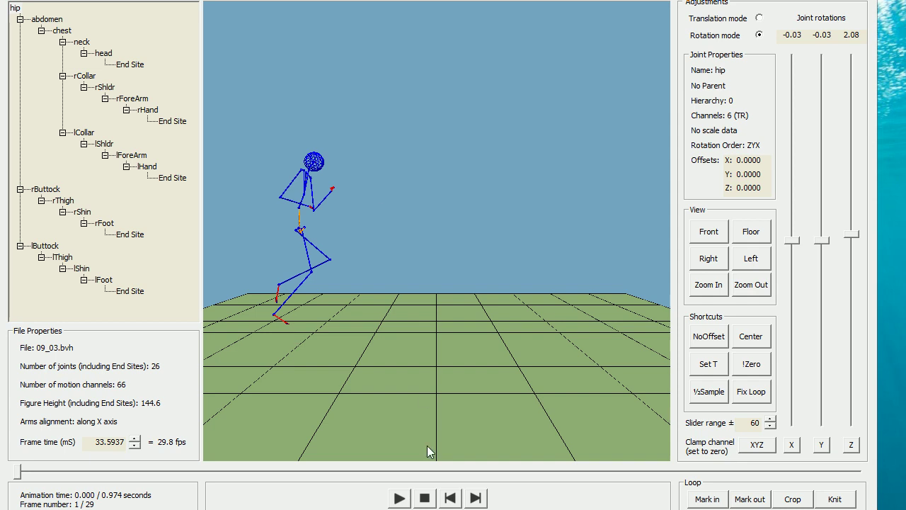
Step the animation forward to frame 22
left_click(475, 497)
left_click(476, 497)
left_click(476, 498)
left_click(476, 497)
left_click(476, 498)
left_click(475, 498)
left_click(476, 497)
left_click(480, 498)
left_click(480, 498)
left_click(480, 498)
left_click(480, 498)
left_click(479, 498)
left_click(480, 498)
left_click(480, 498)
left_click(480, 498)
left_click(475, 498)
left_click(475, 498)
left_click(476, 498)
left_click(476, 498)
left_click(476, 498)
left_click(476, 498)
left_click(476, 497)
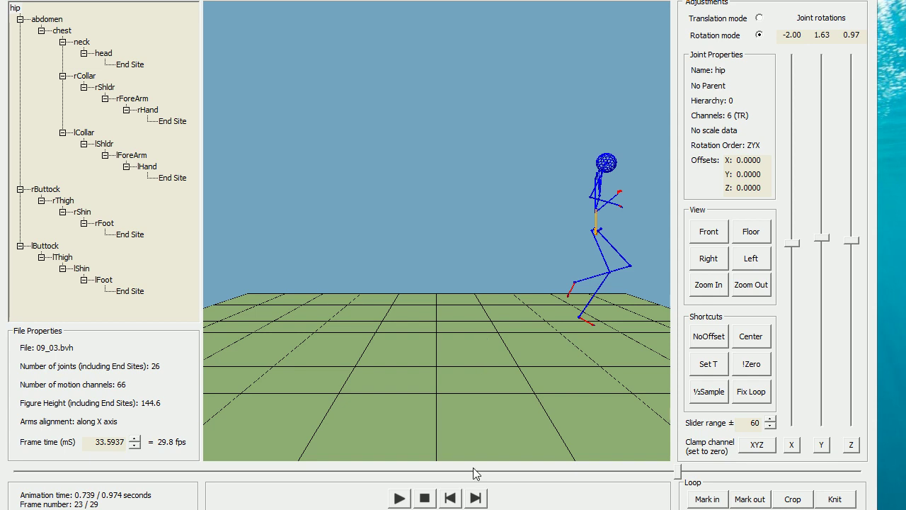
left_click(458, 502)
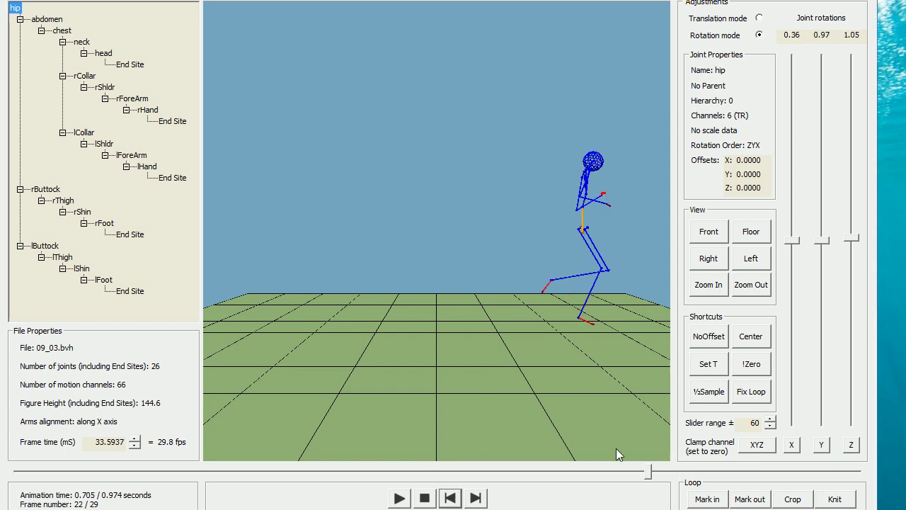
Mark frame 22 as the end, crop to 22 frames (0.739 s) and preview playback
left_click(749, 500)
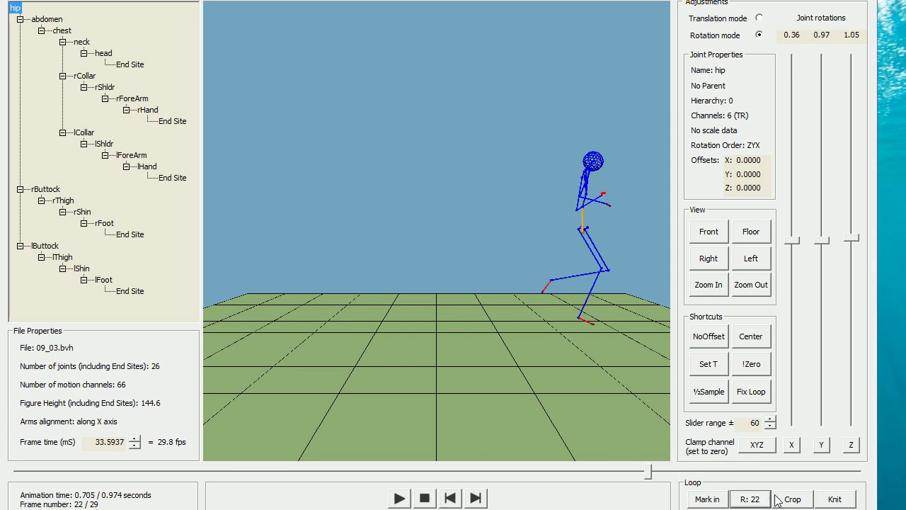
left_click(803, 501)
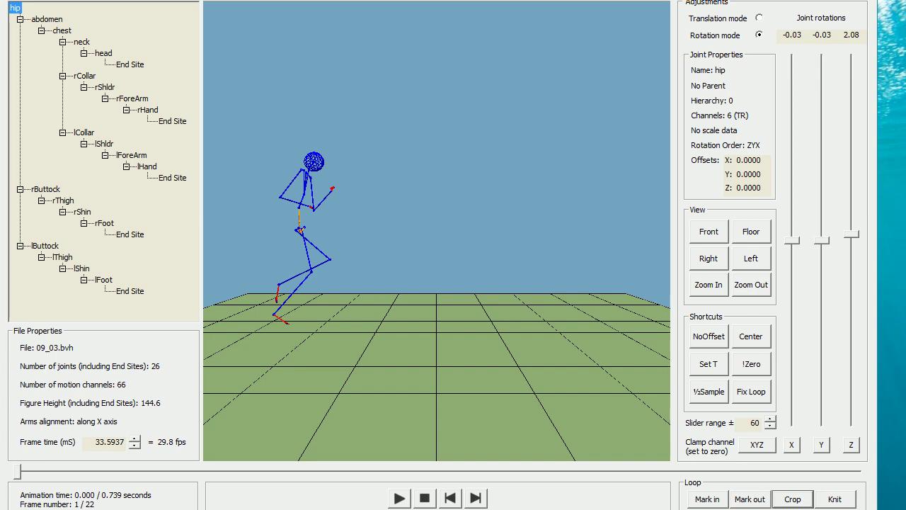
left_click(400, 498)
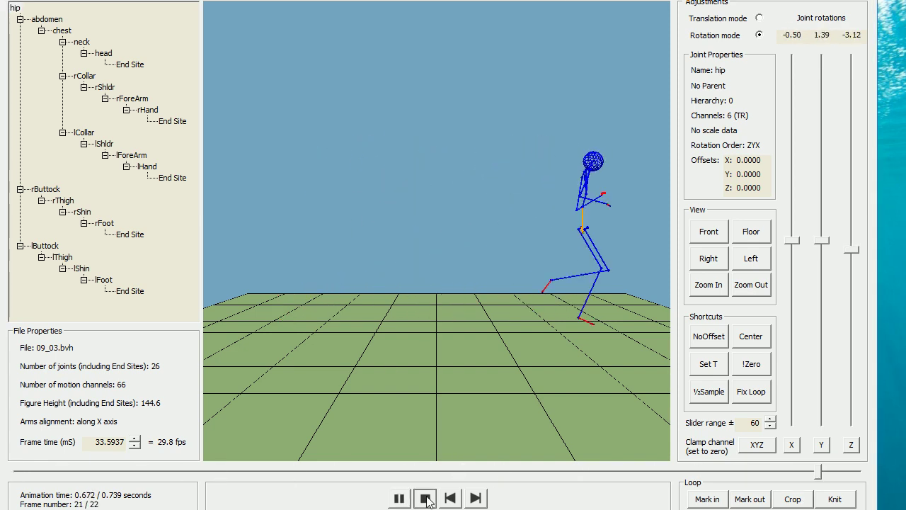
left_click(424, 498)
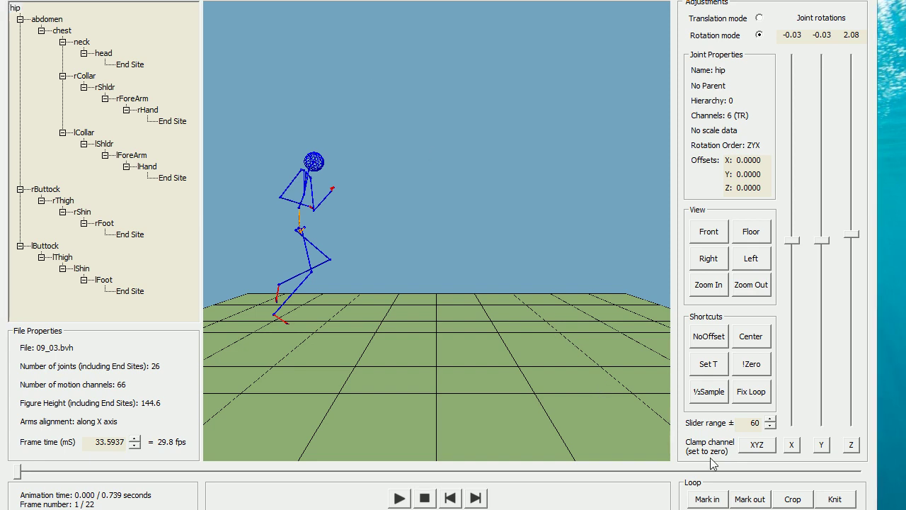
Knit the first and last poses together and preview the looping run cycle
left_click(849, 501)
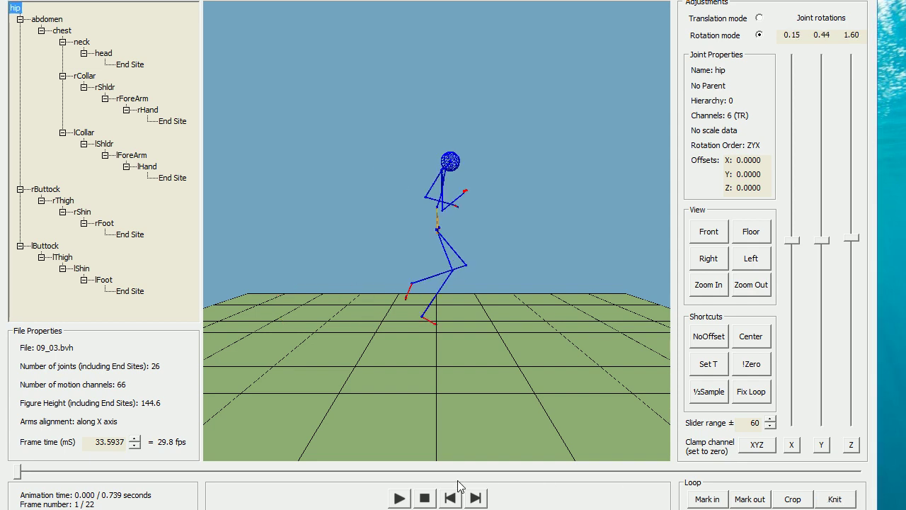
left_click(398, 498)
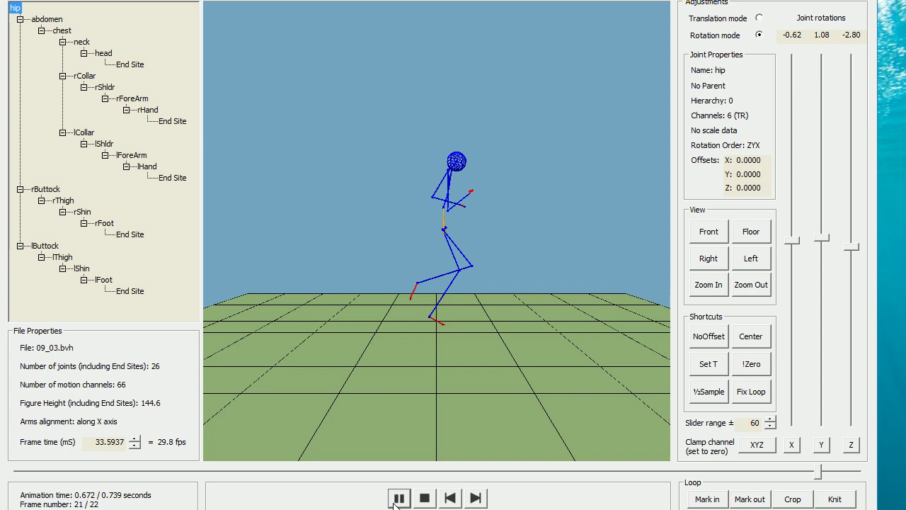
left_click(426, 497)
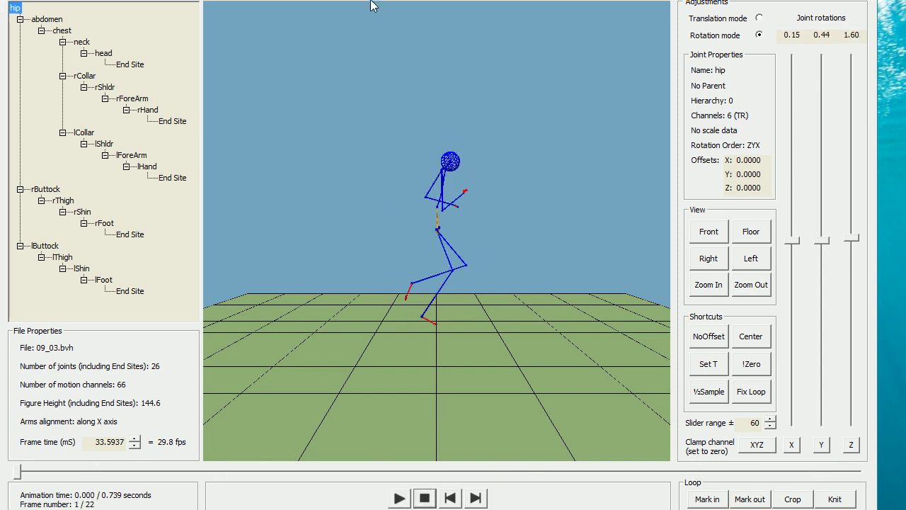
left_click(17, 1)
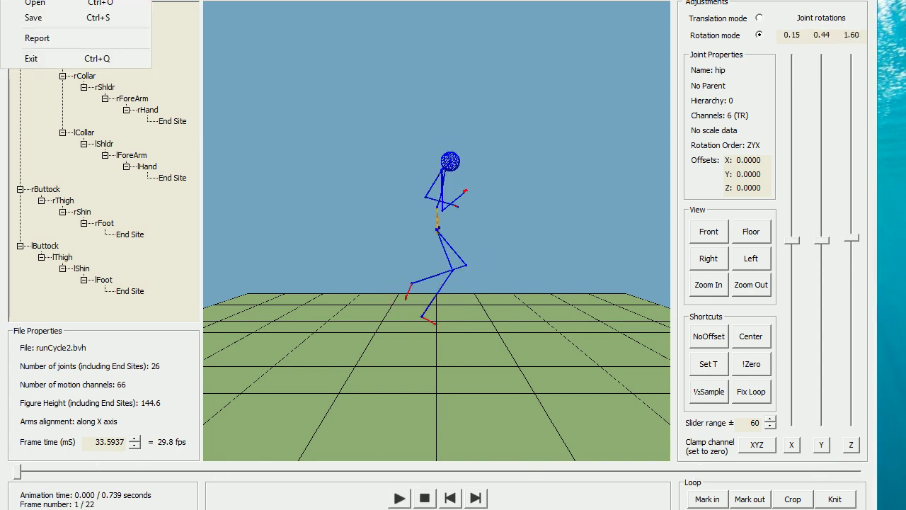
Save the motion as runCycle2.bvh in the motionCapture folder, based on runCycle1.bvh's name
left_click(141, 18)
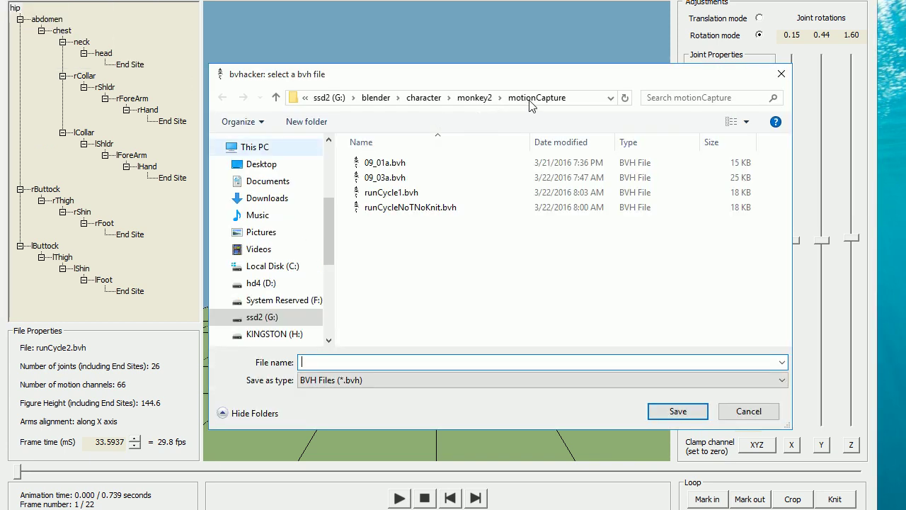
left_click(388, 195)
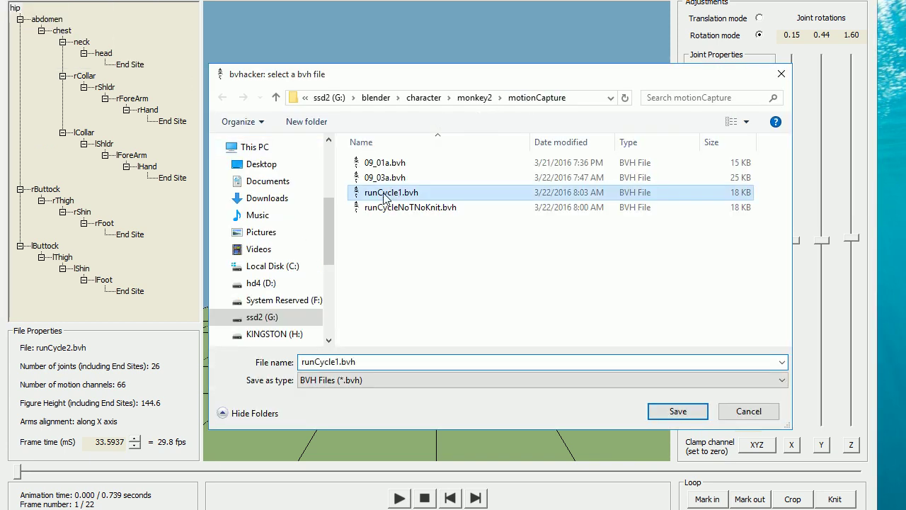
left_click(334, 362)
left_click(340, 362)
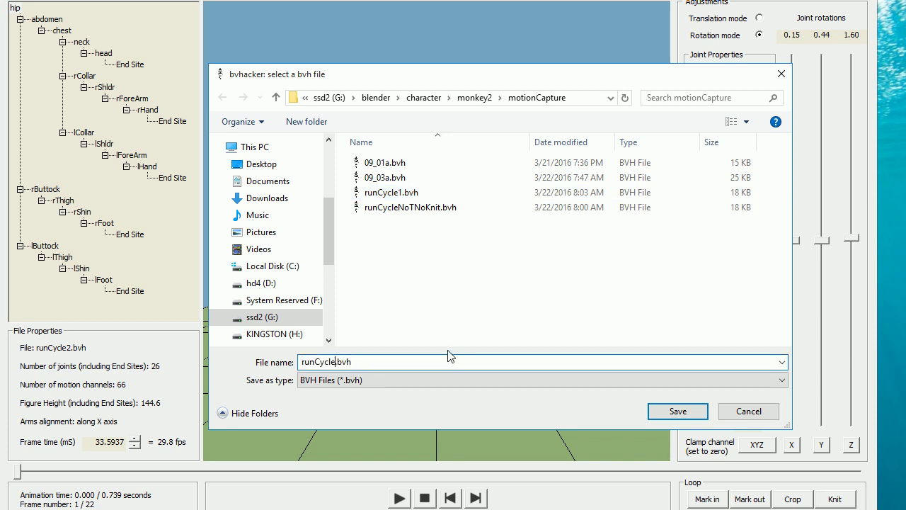
key("BackSpace")
type("2")
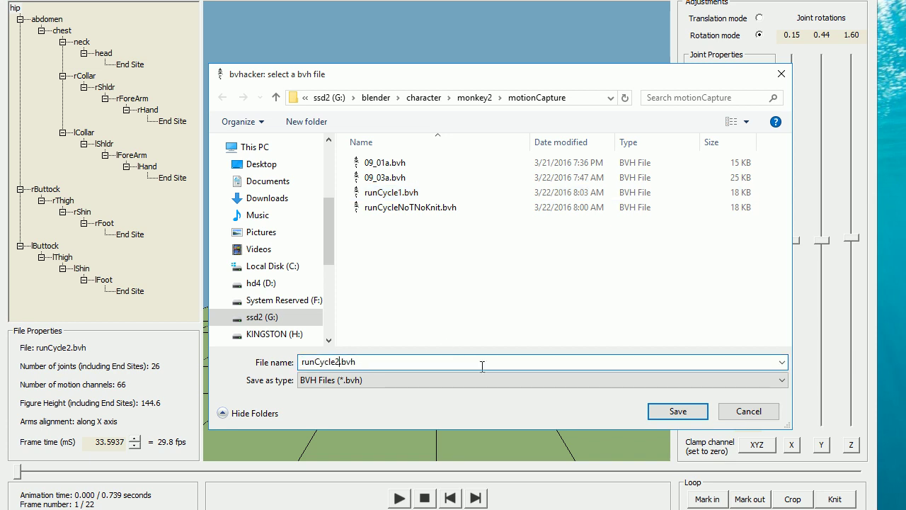
left_click(701, 415)
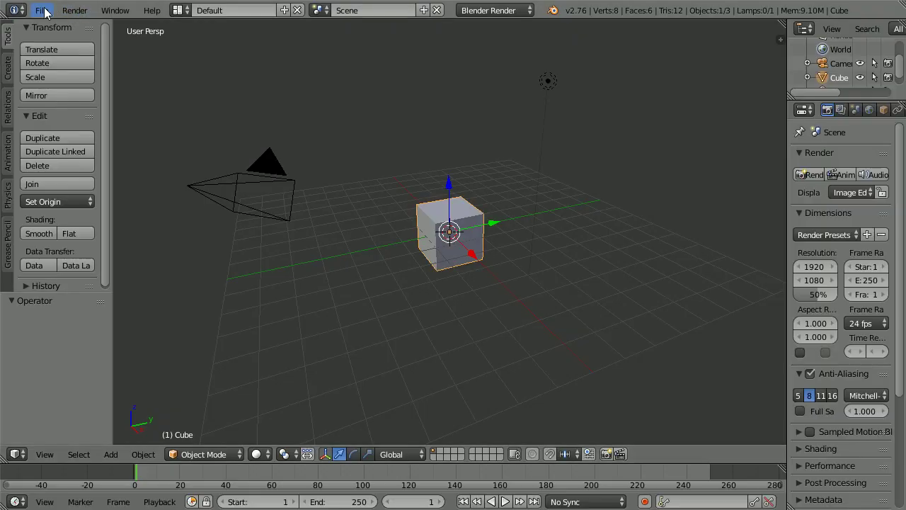
Open skinTut18a.blend from recent files, then open skinHandsFeet1.blend instead
left_click(43, 10)
mouse_move(54, 55)
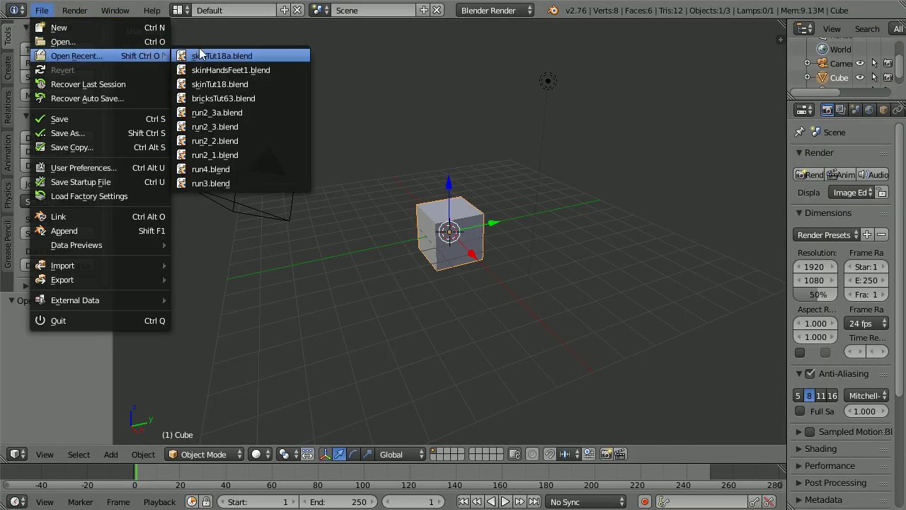
left_click(253, 55)
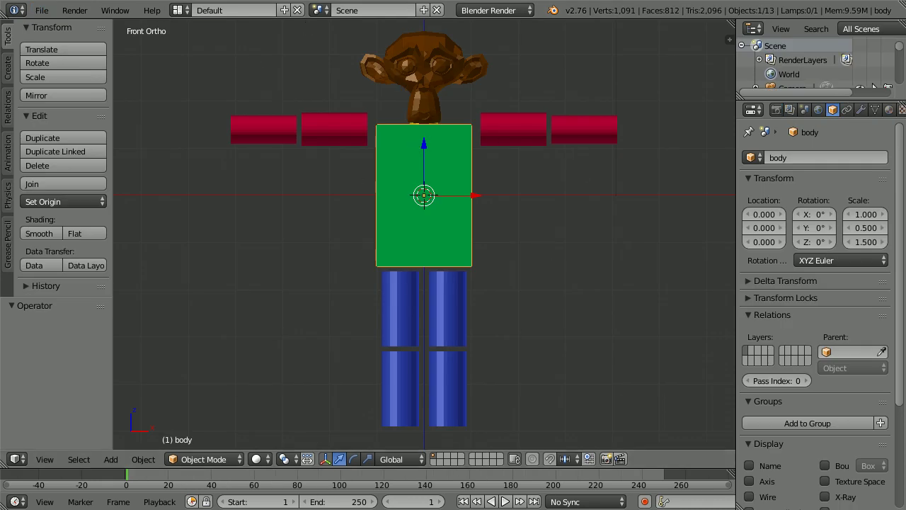
left_click(42, 10)
mouse_move(64, 57)
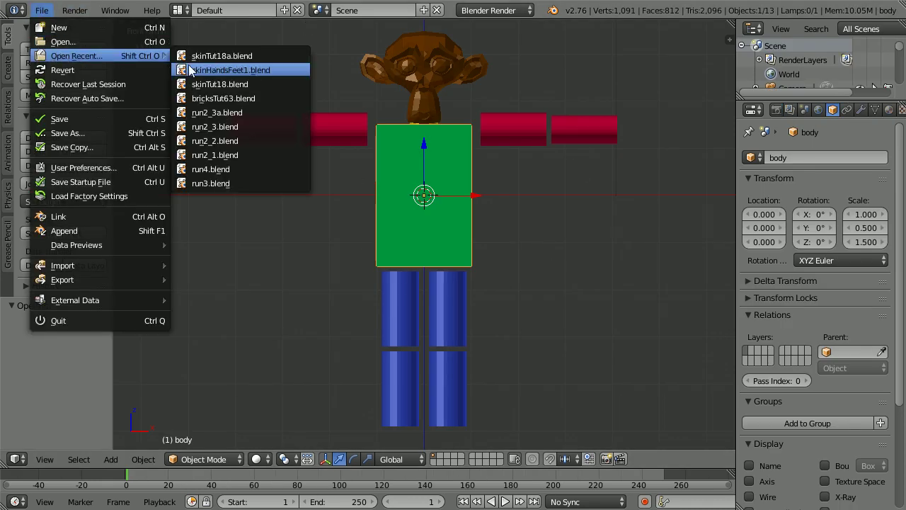
left_click(291, 71)
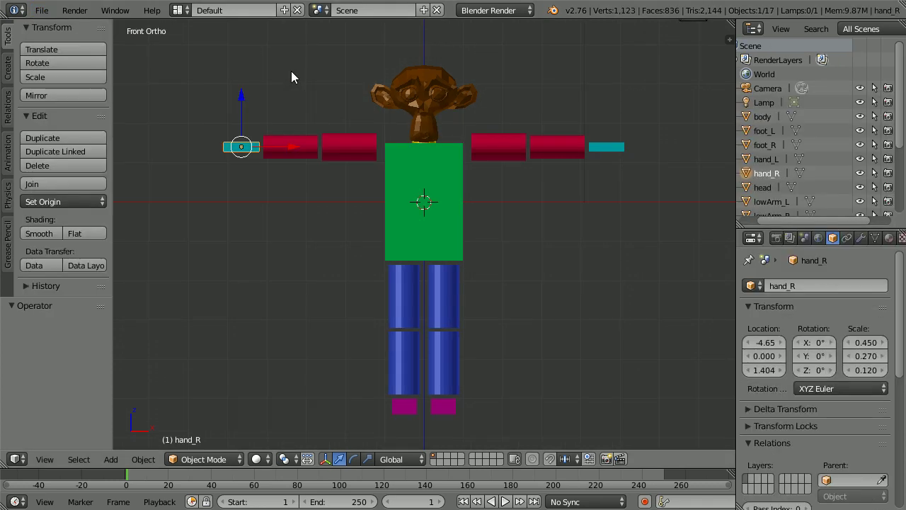
Select foot_L and inspect its material colour in the Material settings
right_click(602, 149)
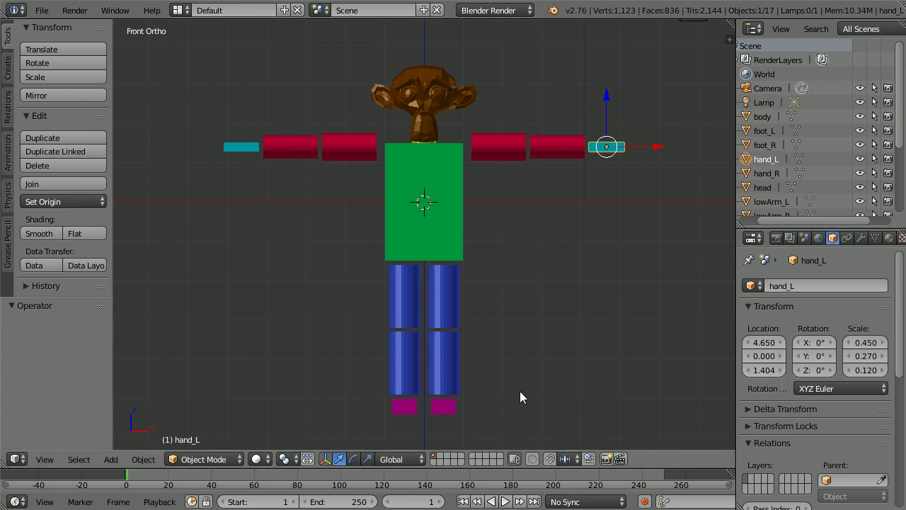
right_click(446, 406)
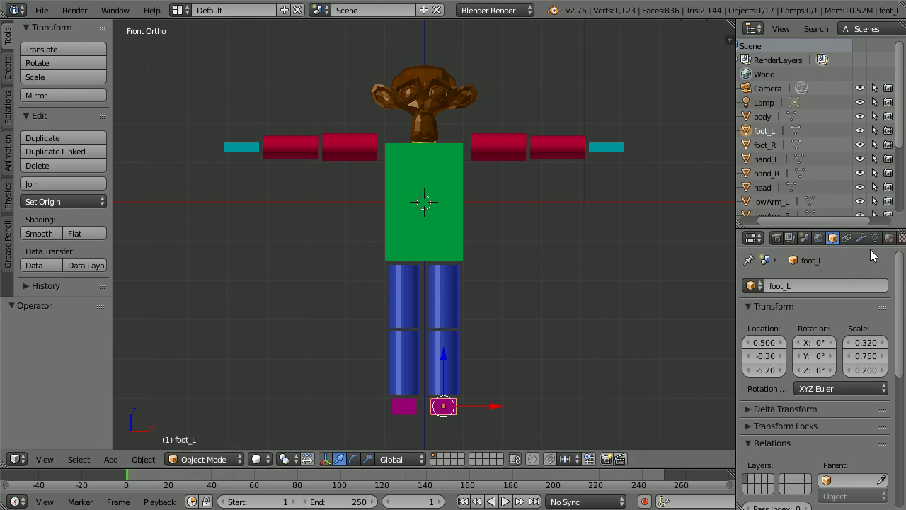
left_click(889, 239)
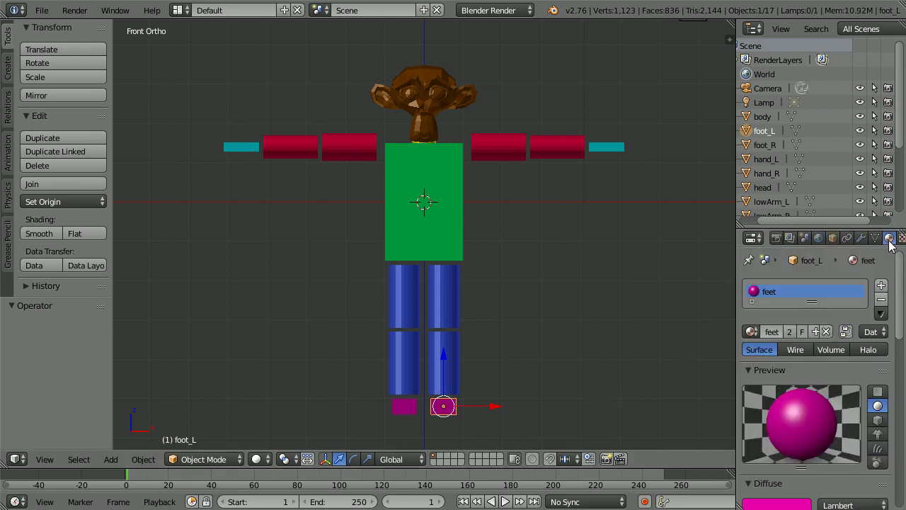
left_click(782, 503)
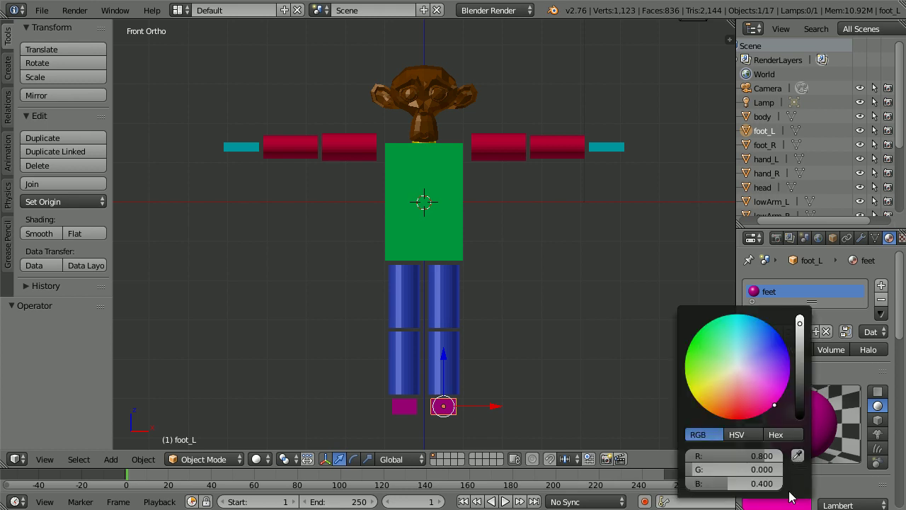
Rename hand_L's cyan material from Material to 'hand'
right_click(620, 148)
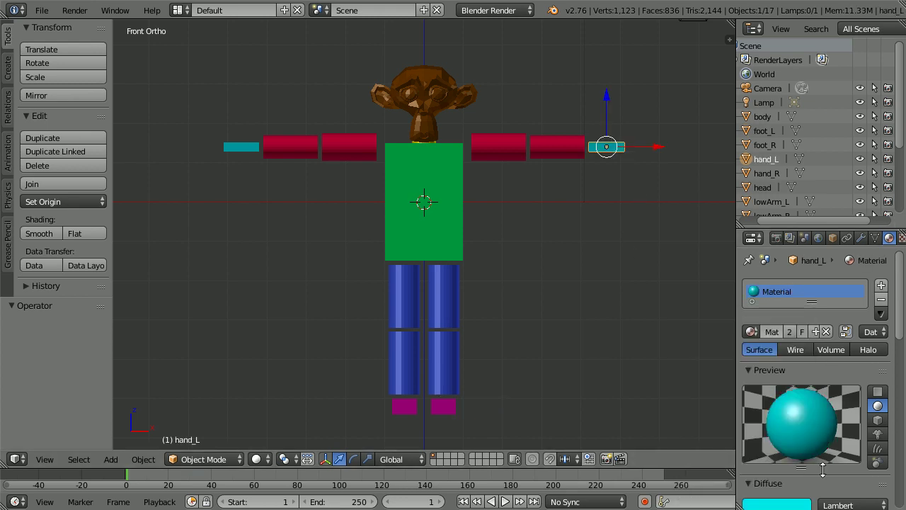
left_click(805, 505)
type("hand")
key("Return")
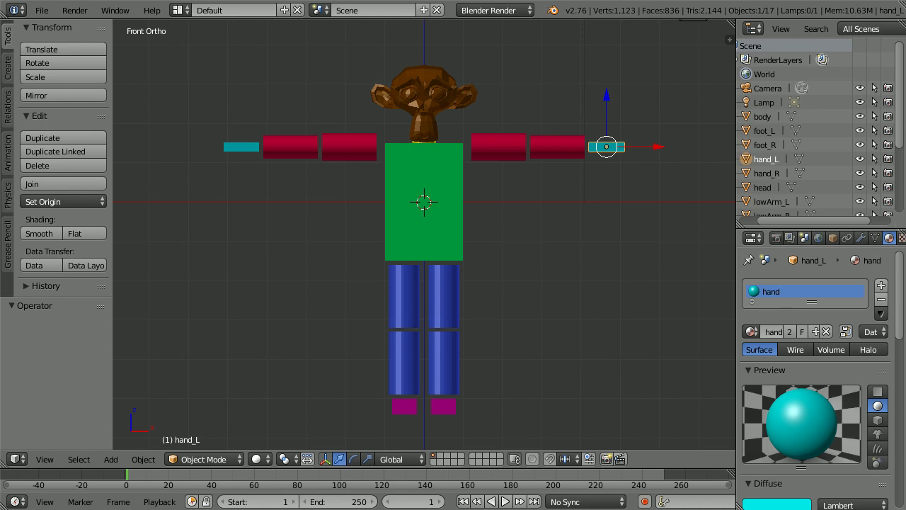
left_click(833, 238)
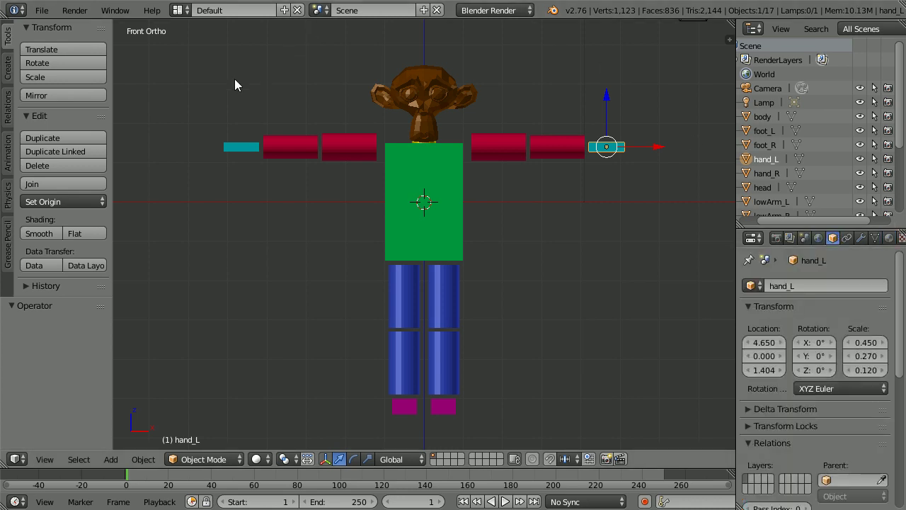
left_click(42, 10)
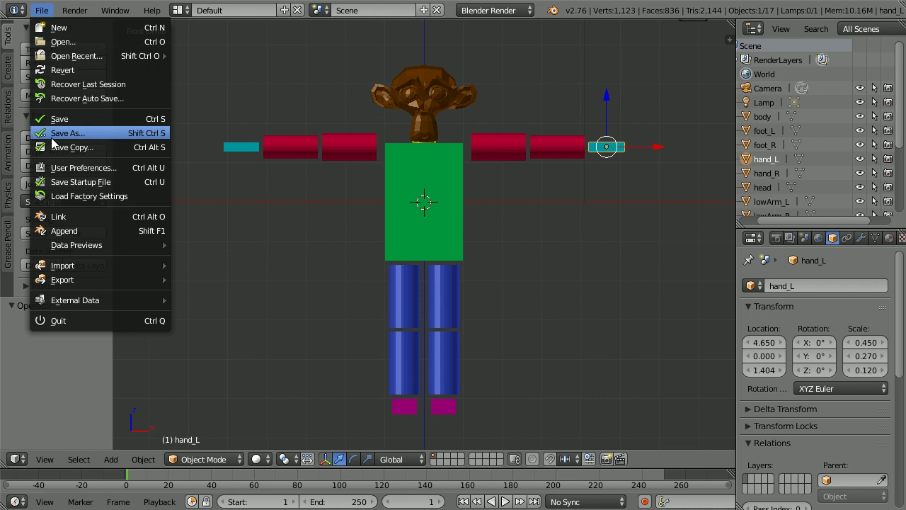
Import runCycle2.bvh as a BVH motion capture at scale 0.05
mouse_move(63, 268)
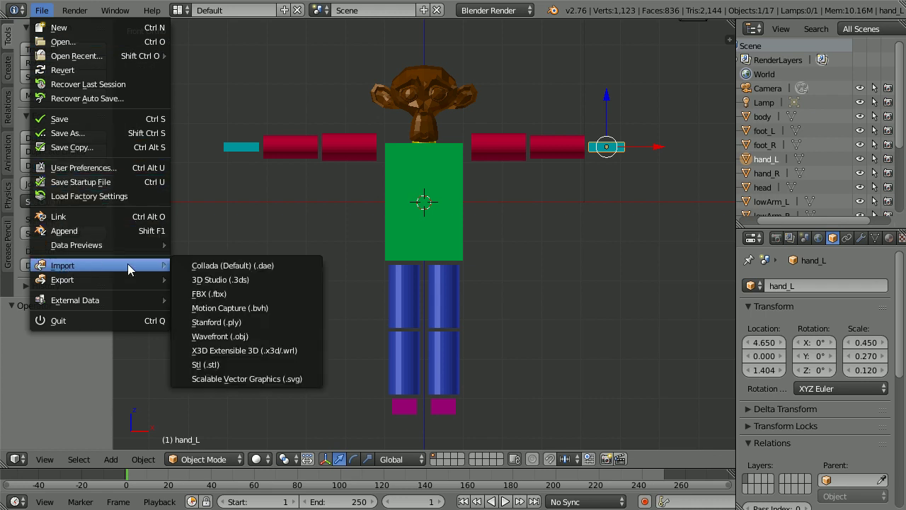
left_click(280, 309)
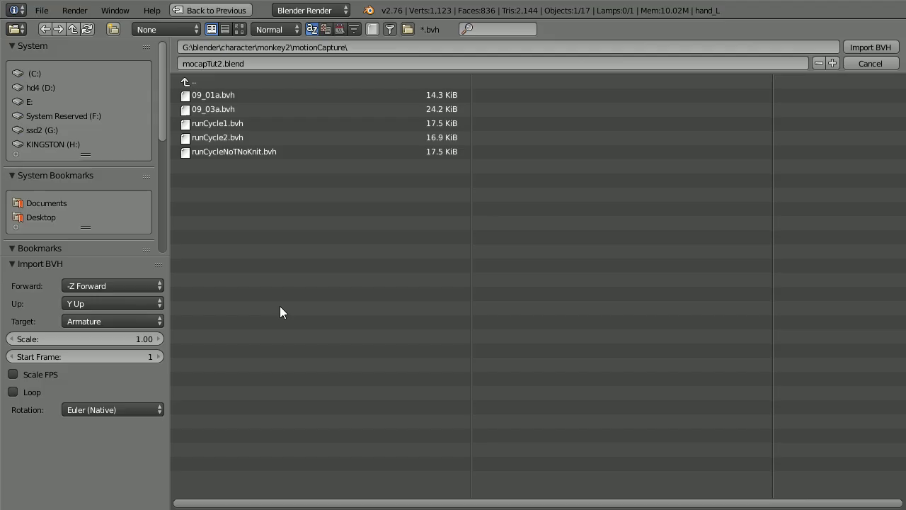
left_click(135, 338)
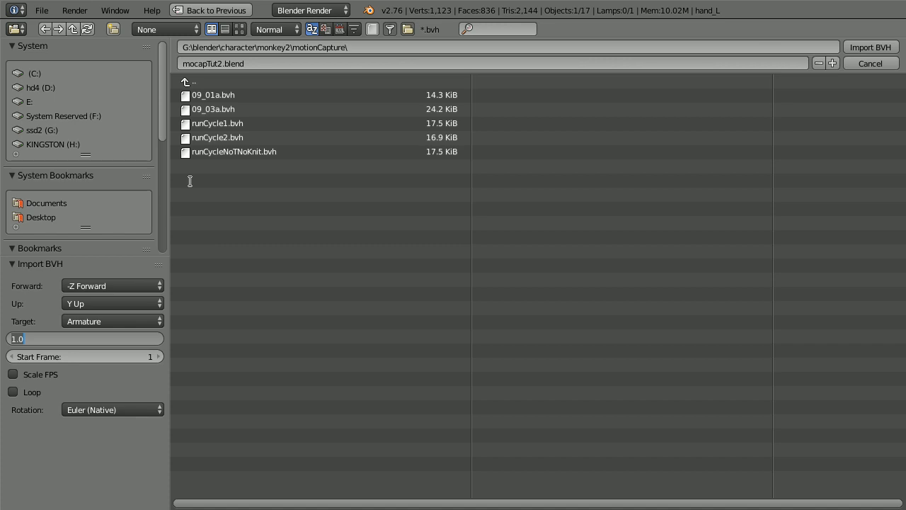
key("BackSpace")
type(".05")
key("Return")
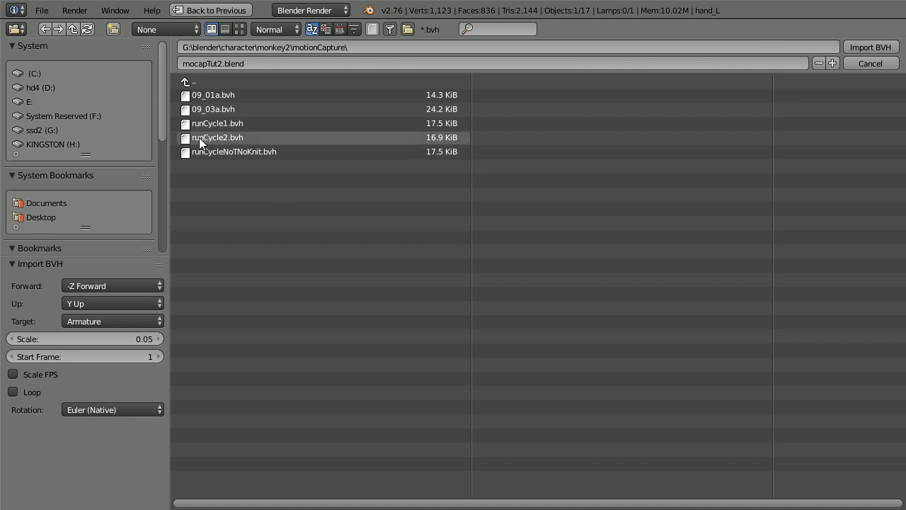
left_click(284, 140)
left_click(858, 50)
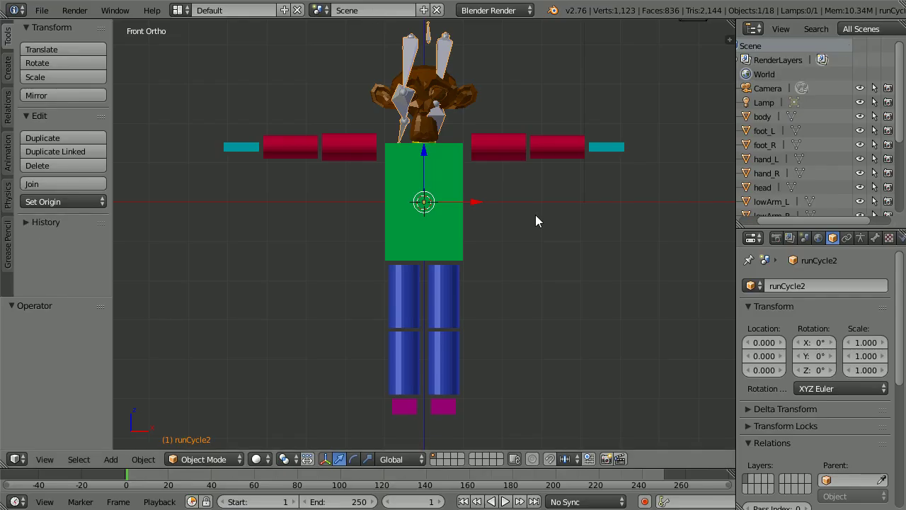
Set the scene end frame to 22, then play the run cycle and stop it
scroll(535, 215, "down", 2)
left_click(338, 501)
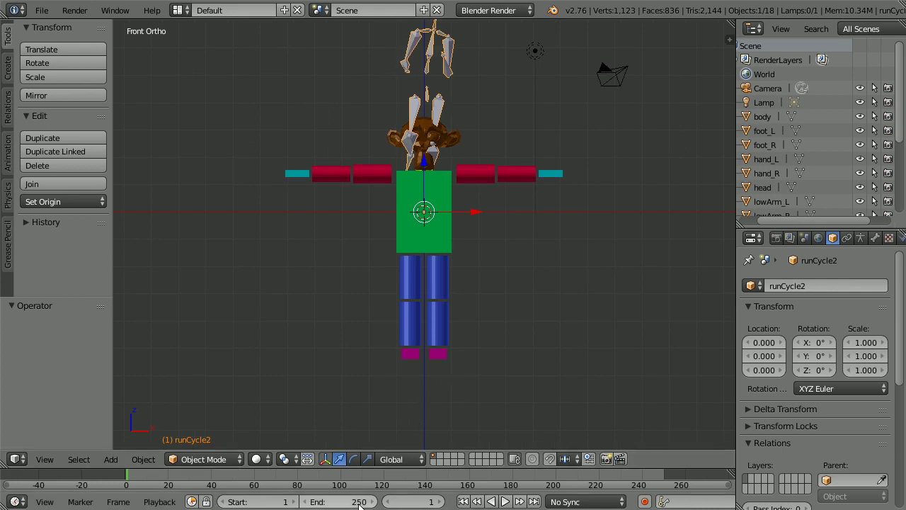
type("22")
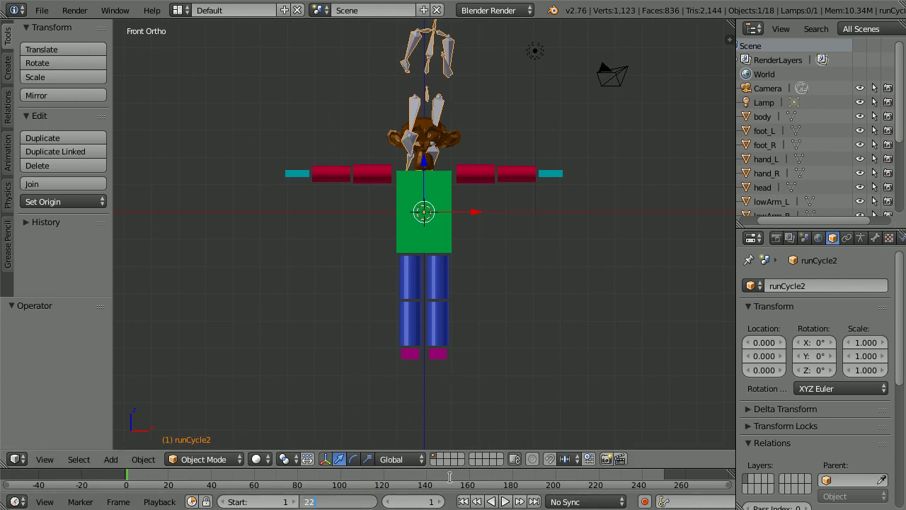
key("Return")
left_click(505, 501)
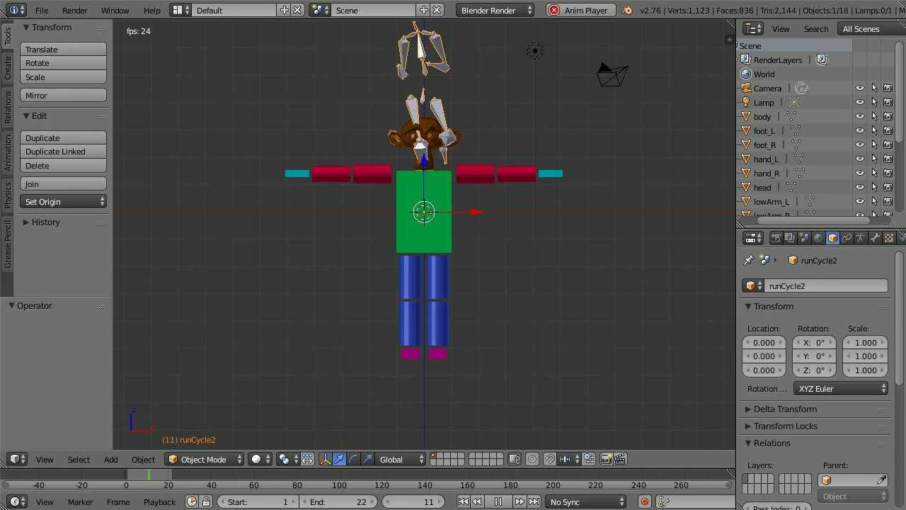
key("Escape")
Put the armature in Edit Mode with X-Ray on, and lower all bones along Z
left_click(192, 458)
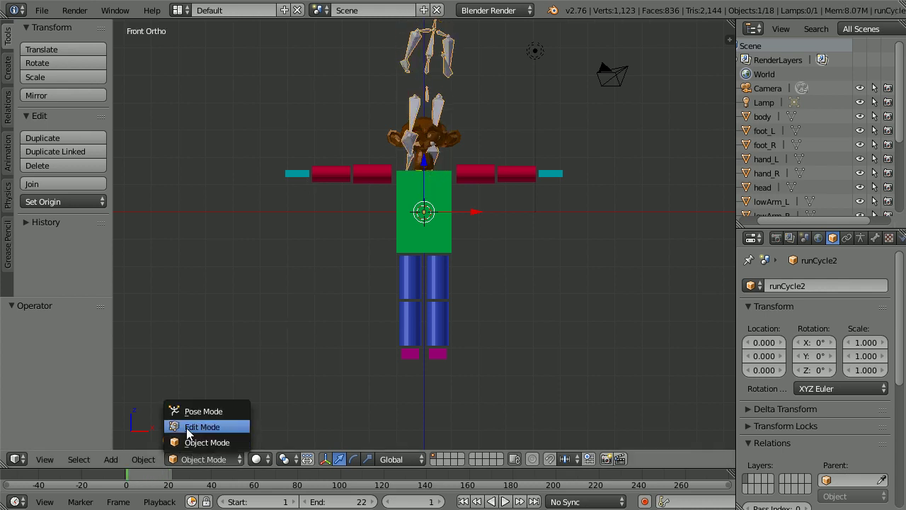
left_click(223, 426)
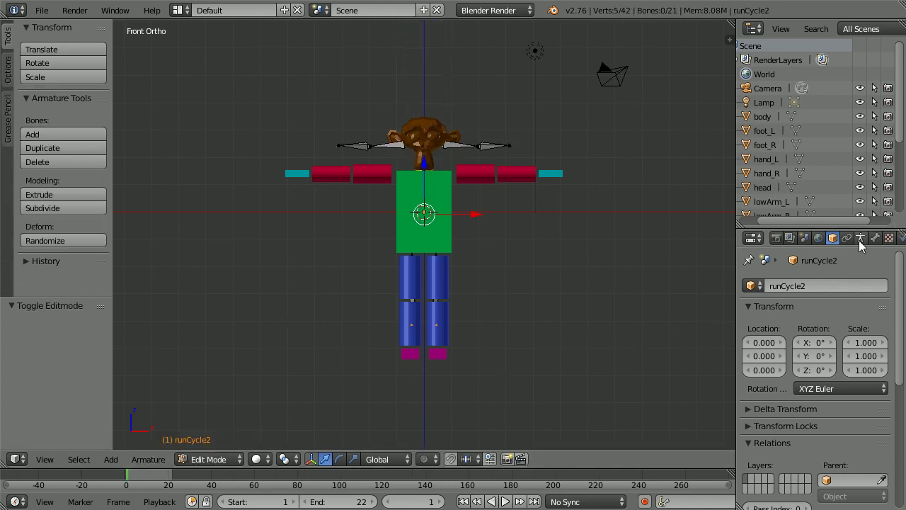
left_click(861, 240)
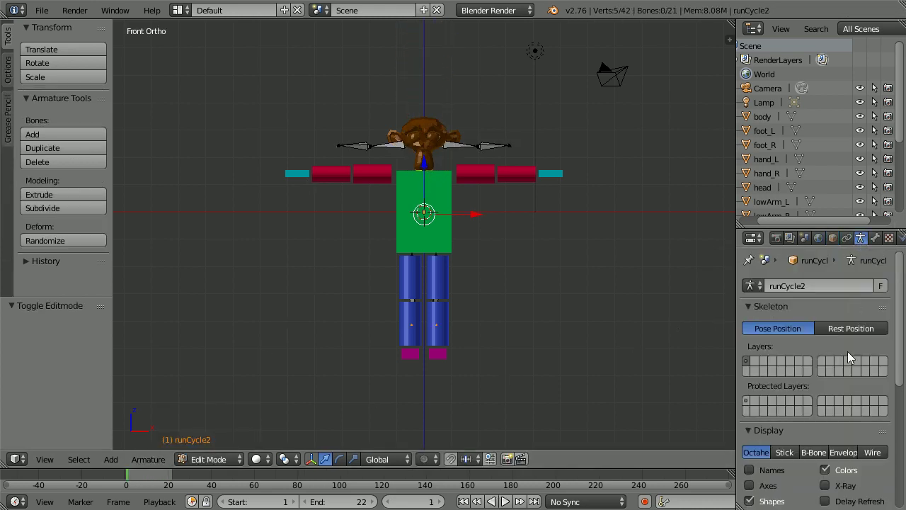
left_click(826, 487)
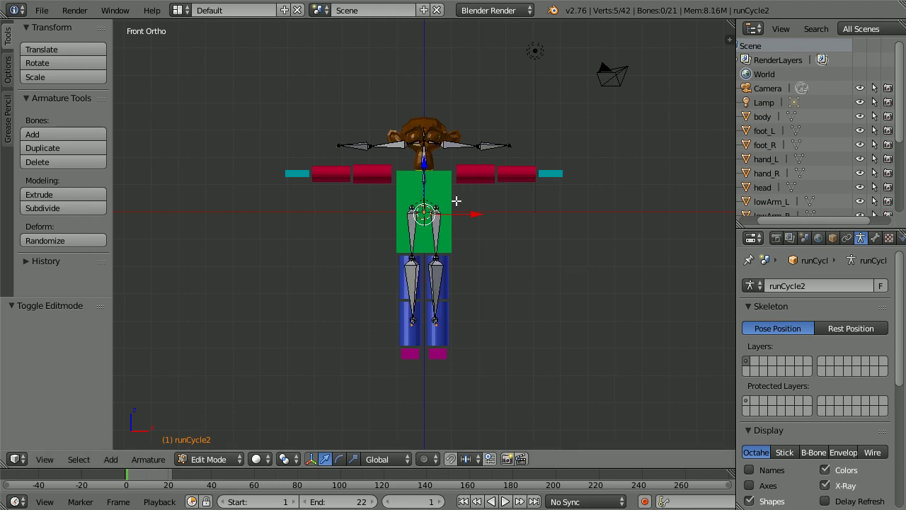
key("a")
key("a")
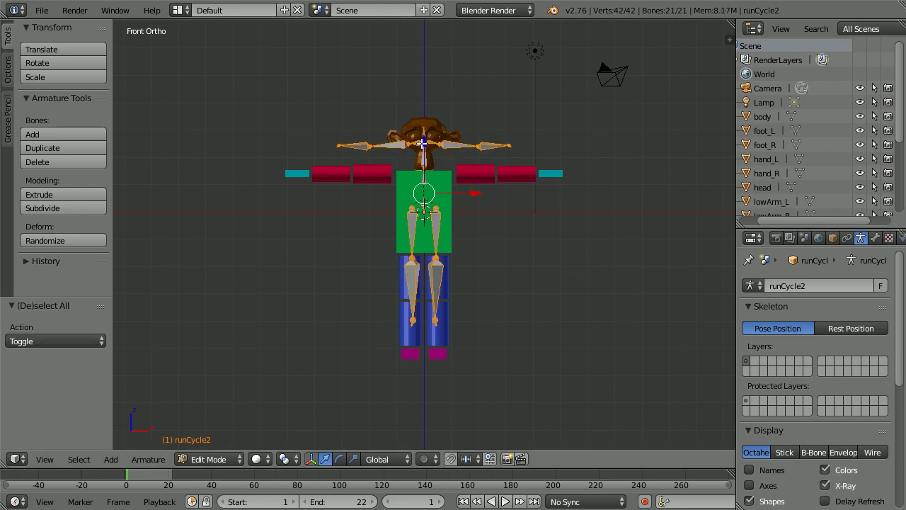
key("g")
key("z")
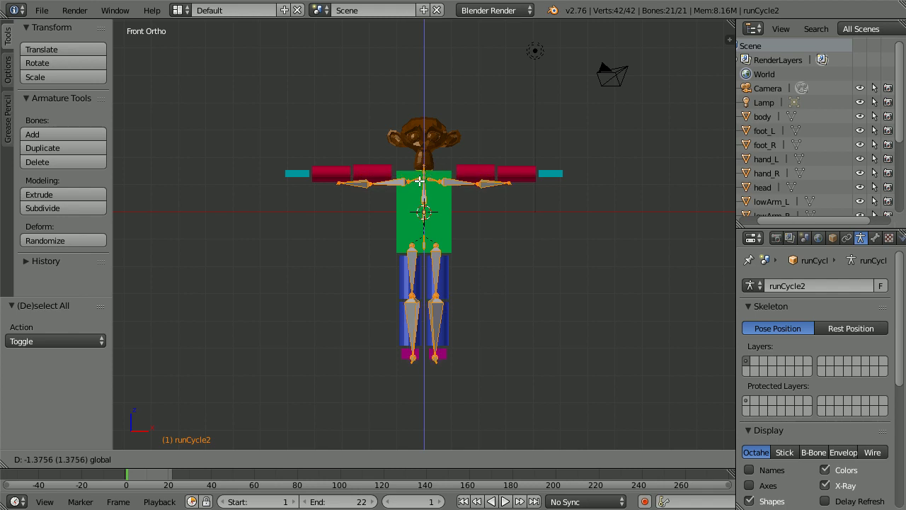
left_click(422, 173)
Scale the bones to 1.337 then 0.911, adjusting heights so the arm bones meet the arms
key("Tab")
key("Tab")
scroll(552, 247, "up", 4)
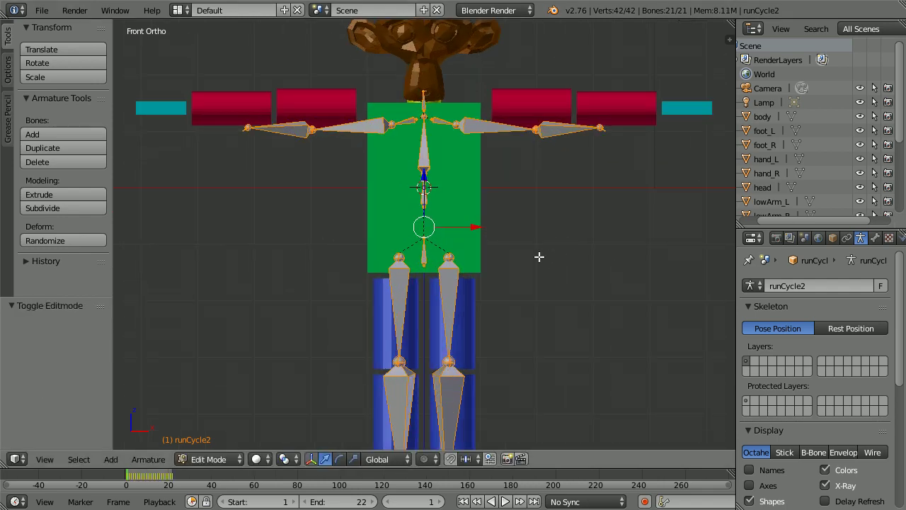
key("s")
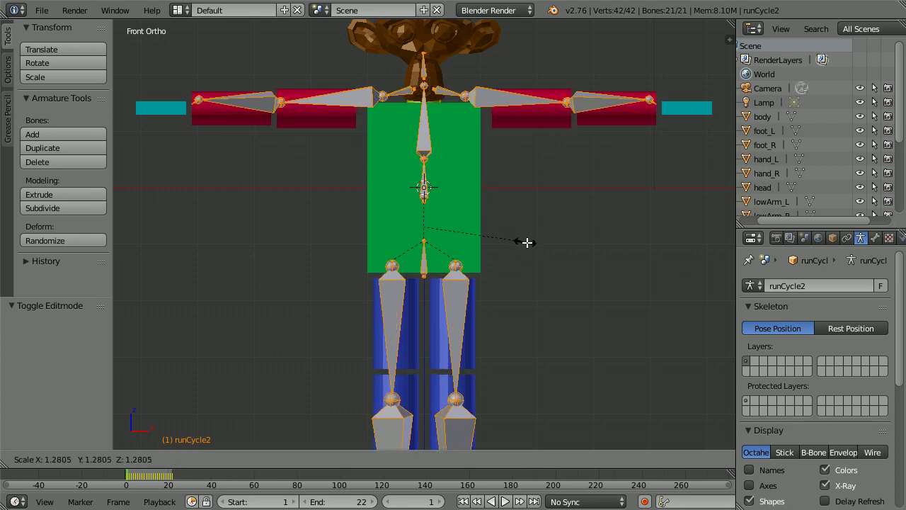
left_click(529, 244)
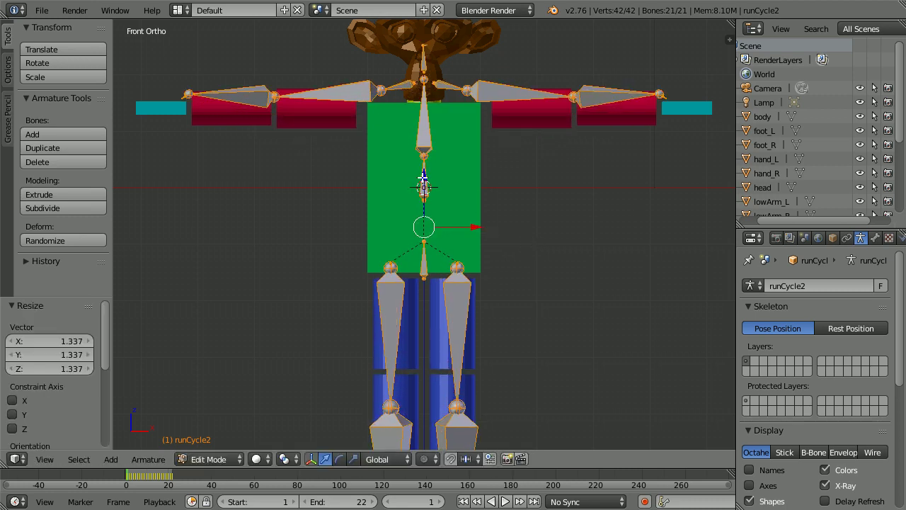
key("g")
key("z")
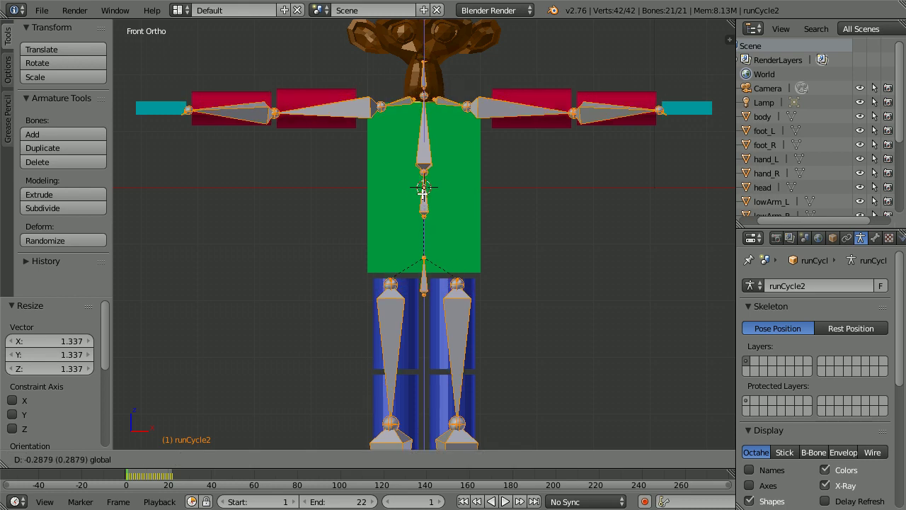
left_click(422, 192)
key("s")
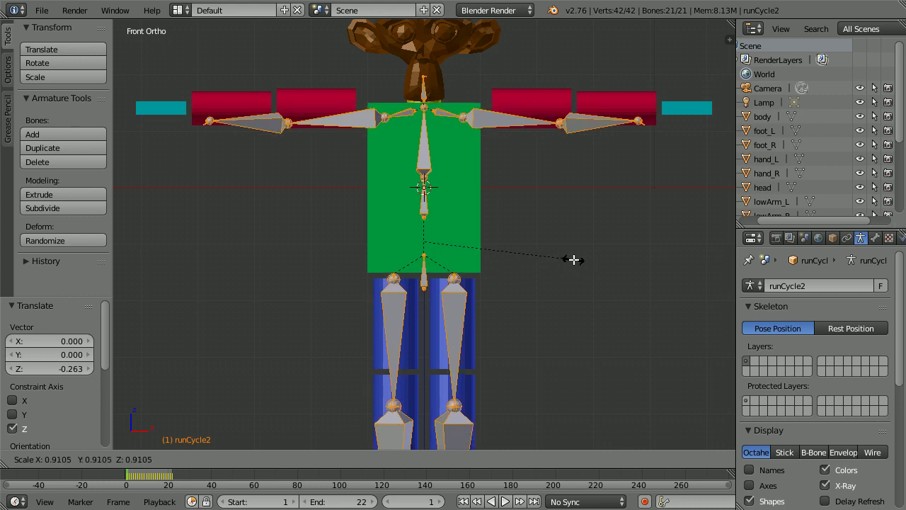
left_click(573, 260)
key("g")
key("z")
left_click(422, 180)
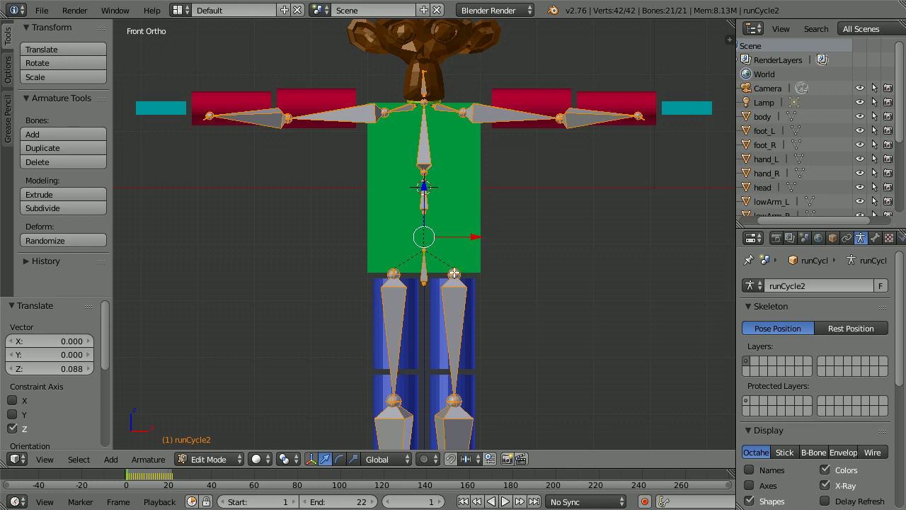
key("Tab")
key("Tab")
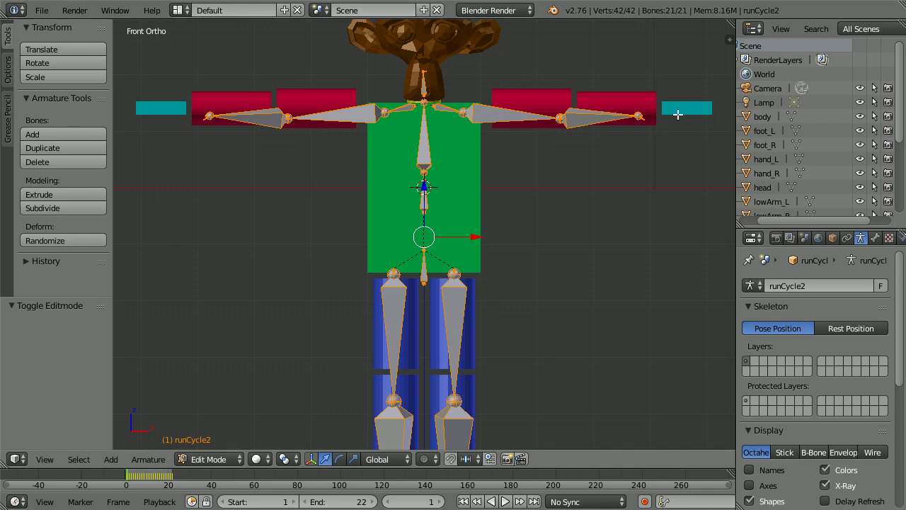
Pull the lHand bone tip 0.402 along X into the cyan hand block
scroll(655, 128, "up", 3, "shift")
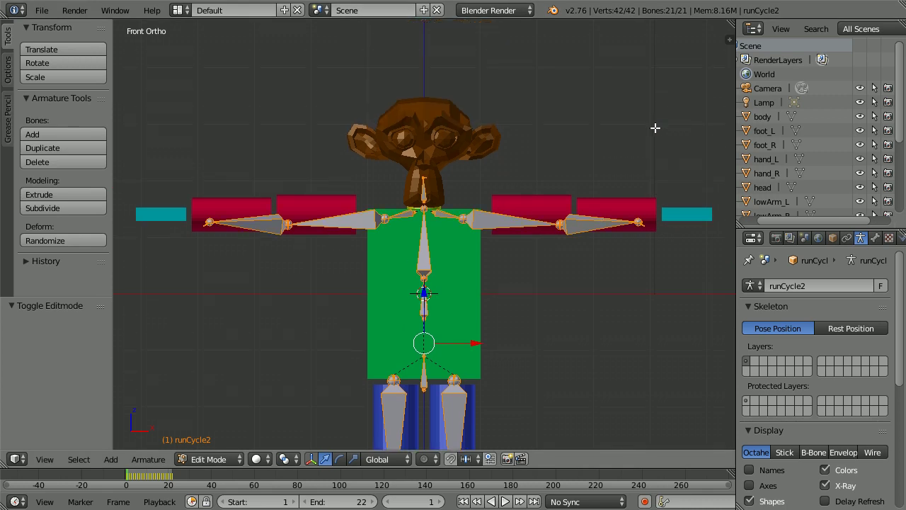
scroll(660, 201, "down", 3, "ctrl")
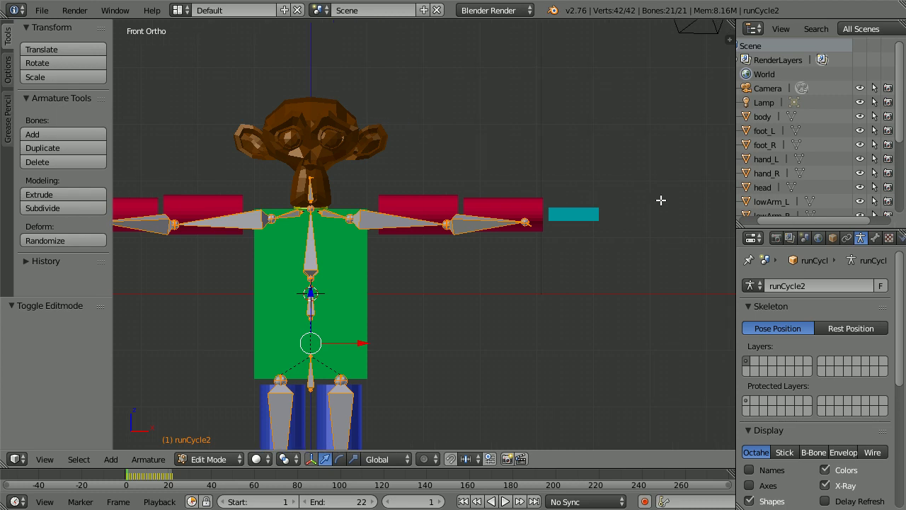
scroll(661, 200, "down", 1, "ctrl")
scroll(523, 253, "up", 3)
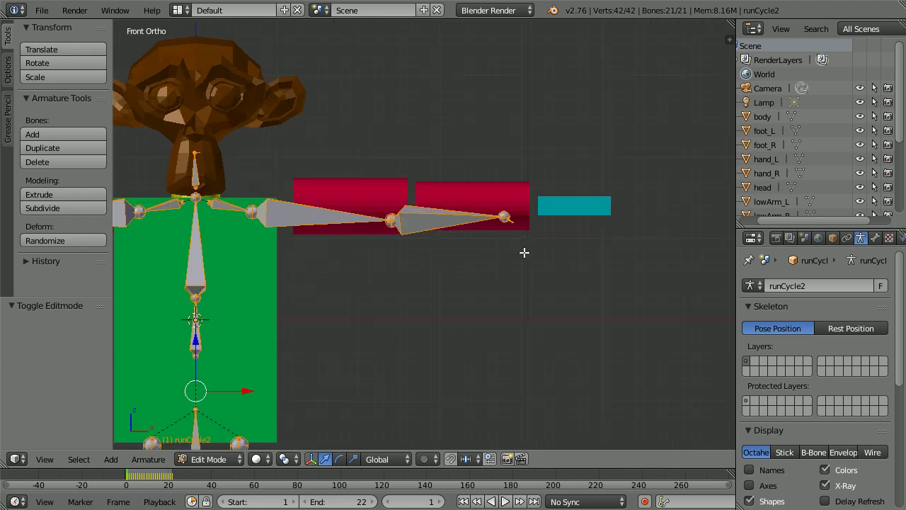
scroll(524, 253, "up", 4)
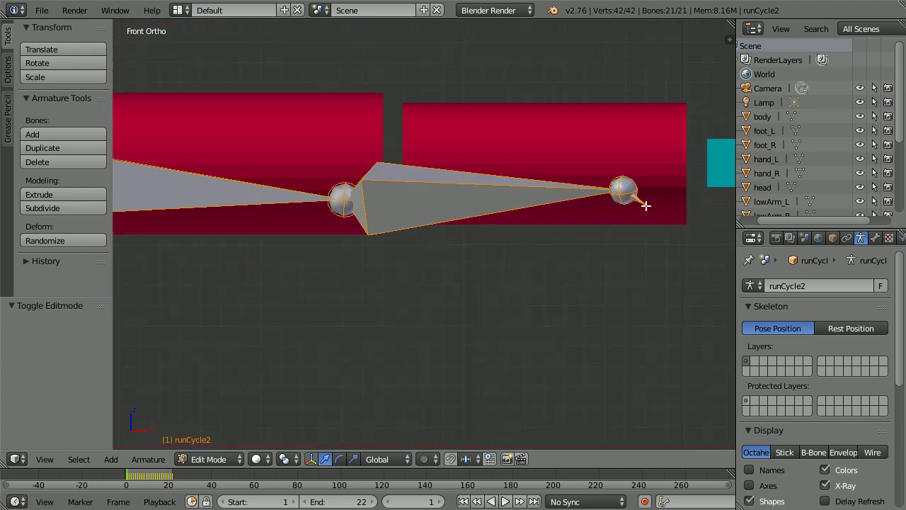
right_click(643, 204)
left_click_drag(692, 205, 160, 196)
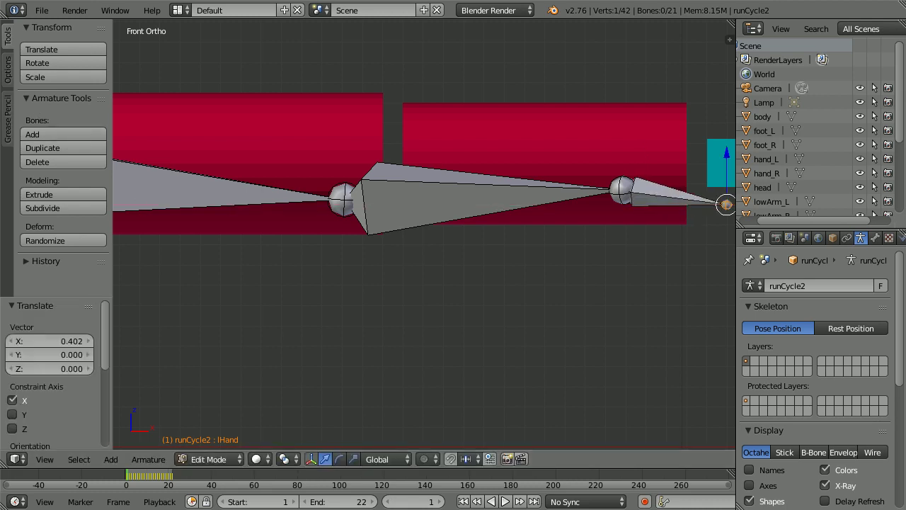
key("Tab")
key("Tab")
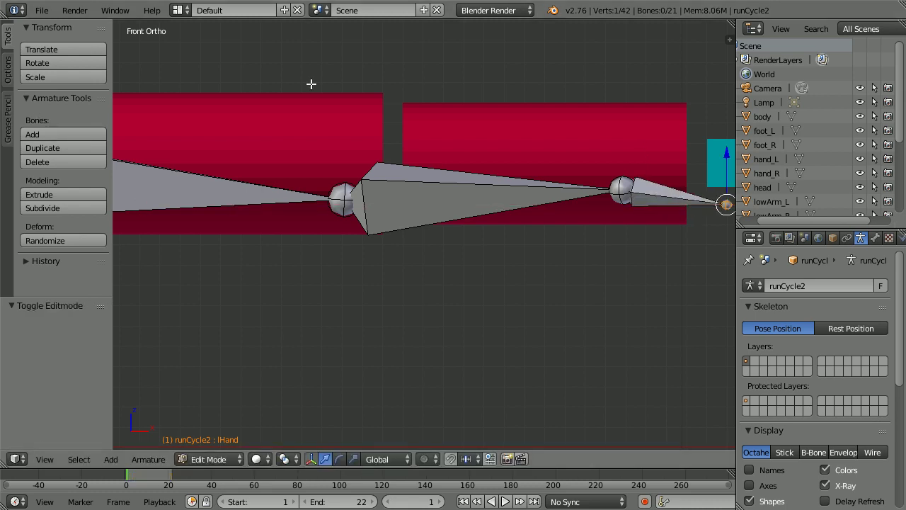
Select lHand then lForeArm and bring up the parenting options
right_click(645, 203)
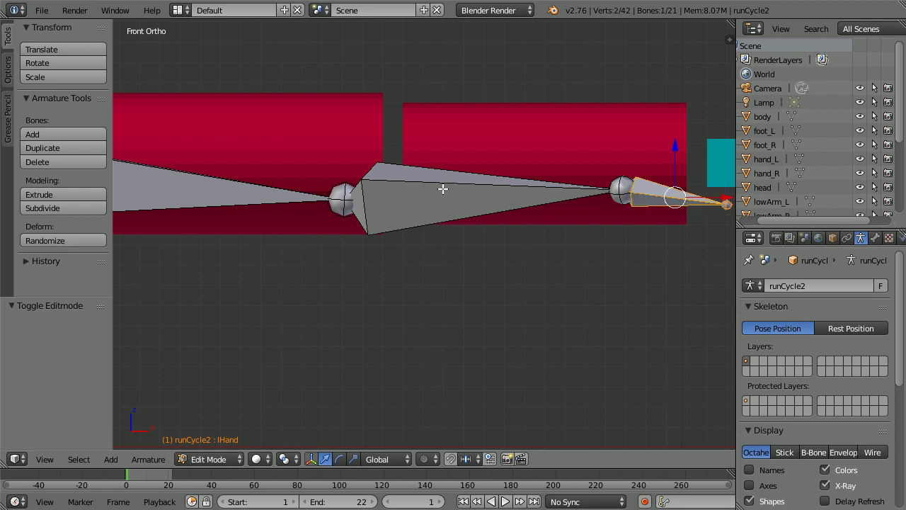
right_click(414, 199, "shift")
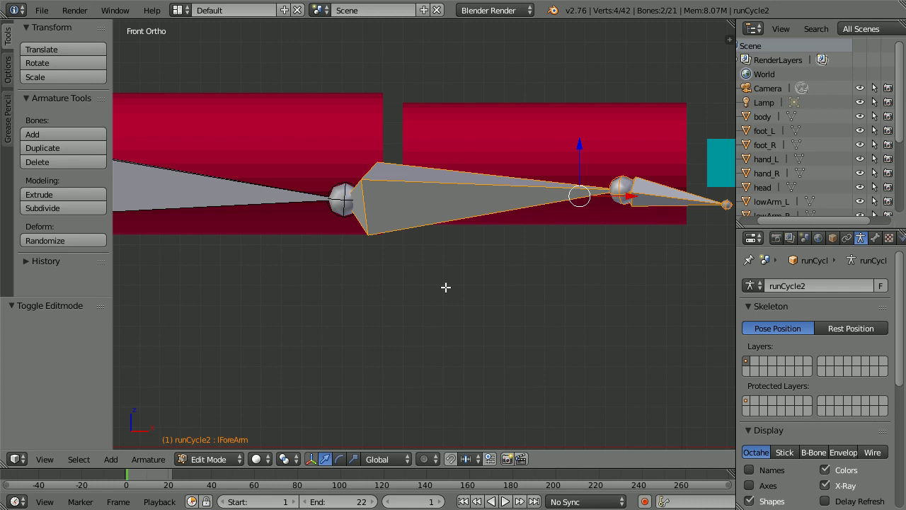
key("ctrl+p")
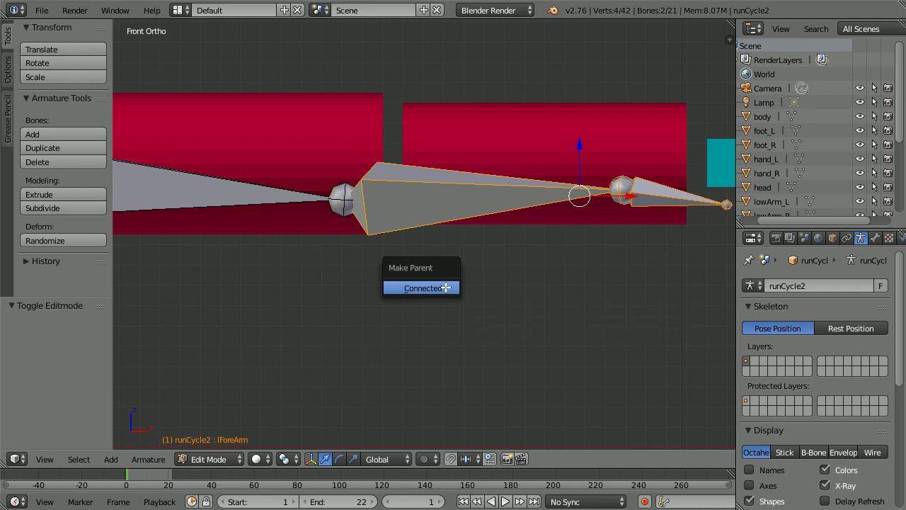
Connect lHand to lForeArm, and lForeArm to lShldr, with connected parenting
left_click(446, 287)
key("Tab")
key("Tab")
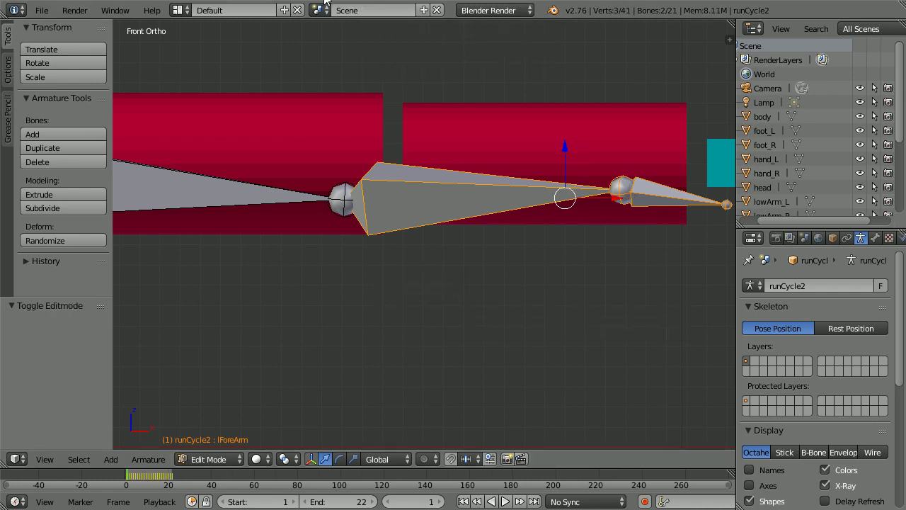
scroll(373, 147, "down", 3)
right_click(428, 217)
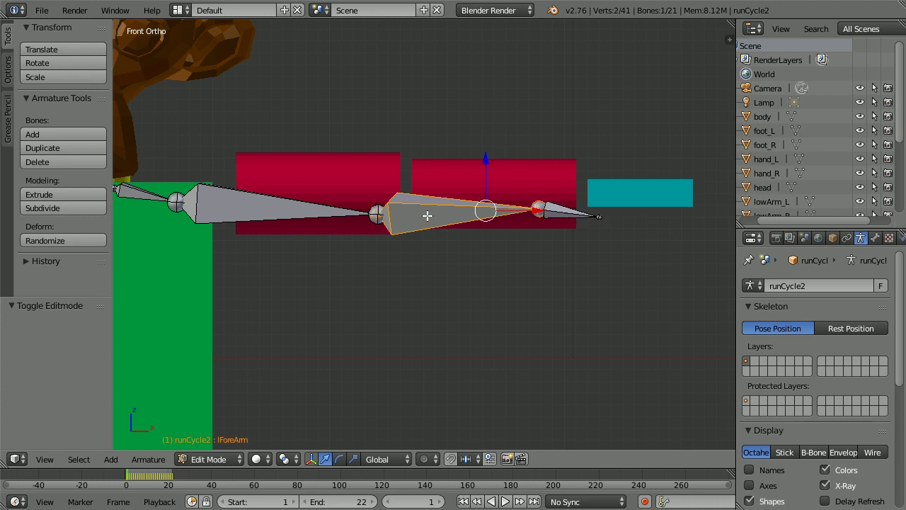
right_click(230, 203, "shift")
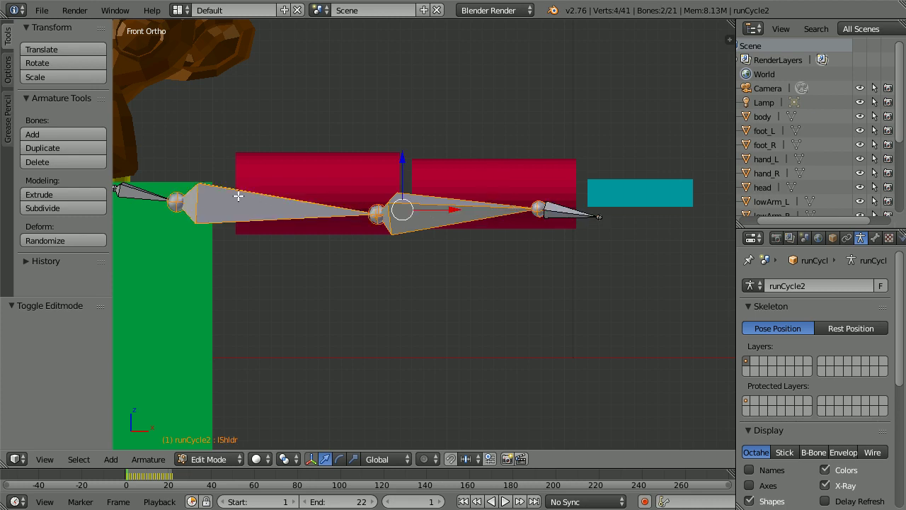
key("ctrl+p")
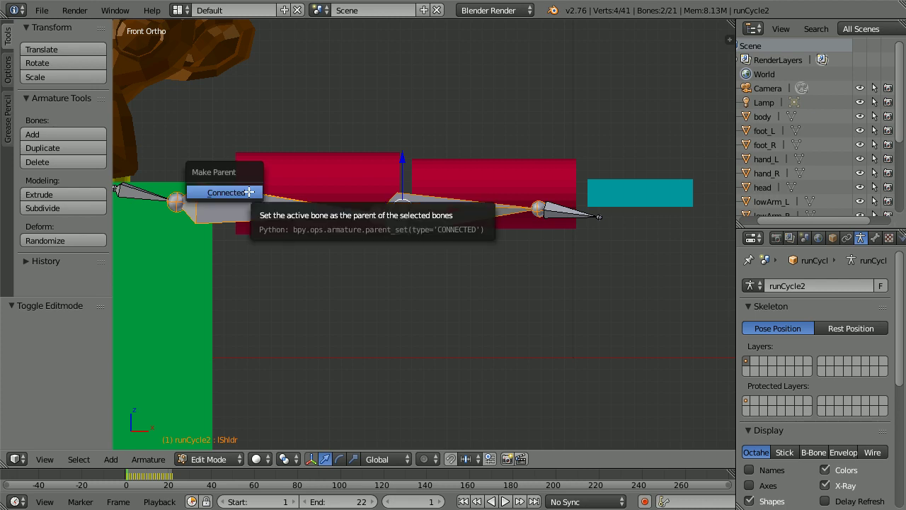
left_click(249, 192)
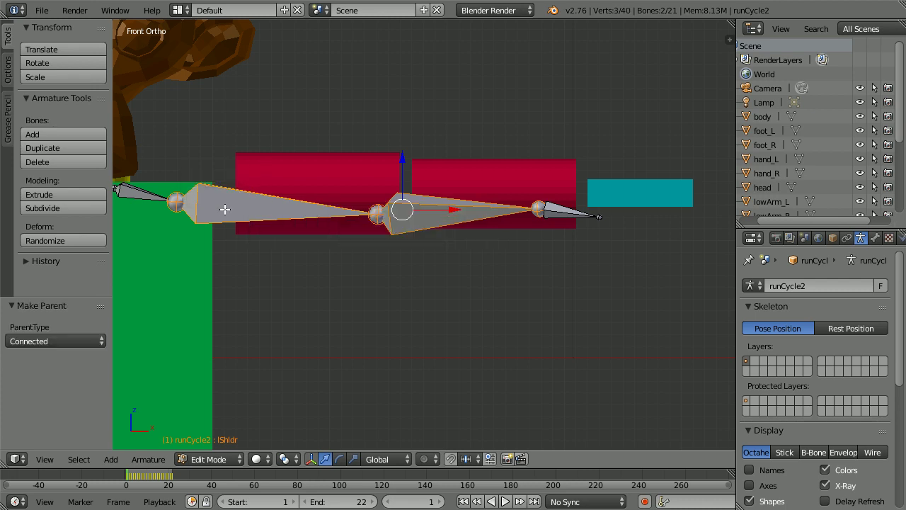
Connect lShldr to lCollar with connected parenting
right_click(224, 209)
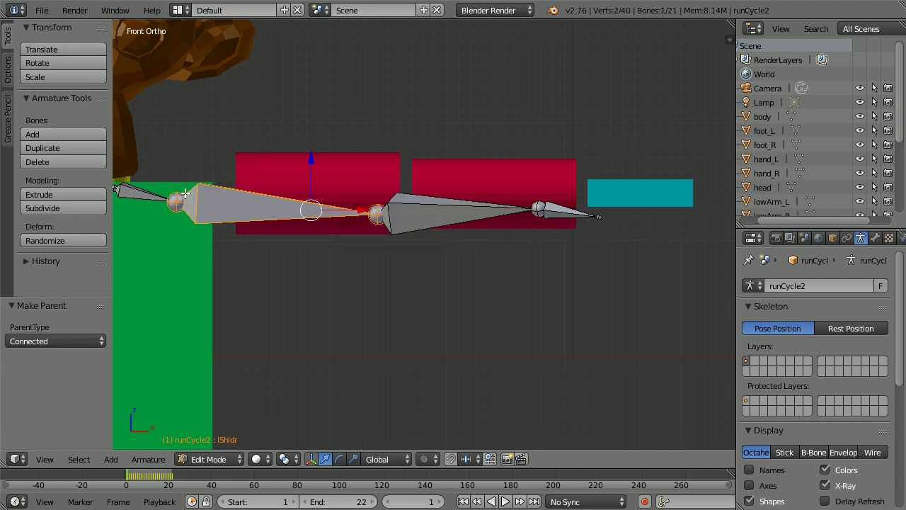
right_click(138, 193, "shift")
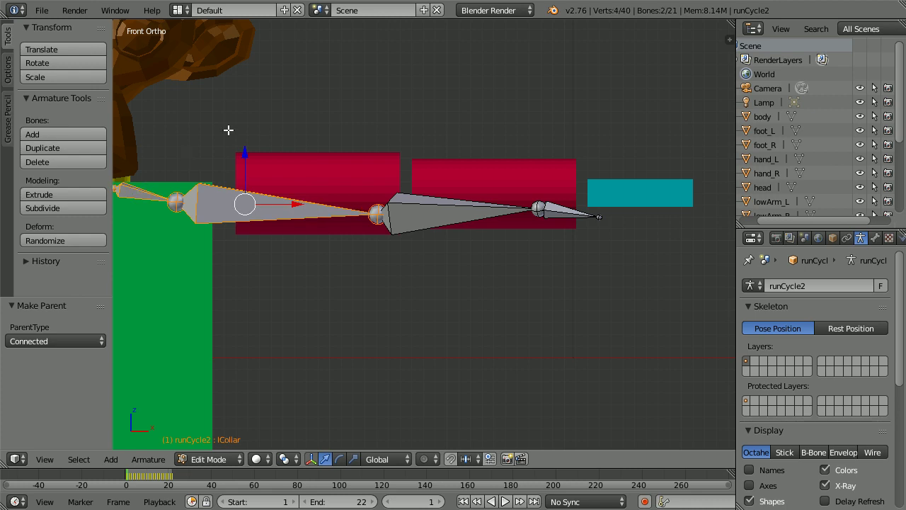
key("ctrl+p")
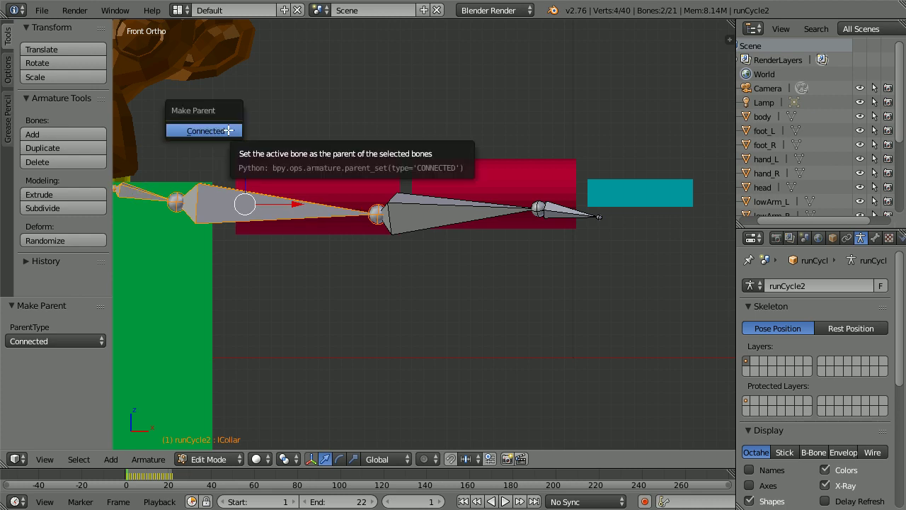
left_click(204, 130)
key("Tab")
key("Tab")
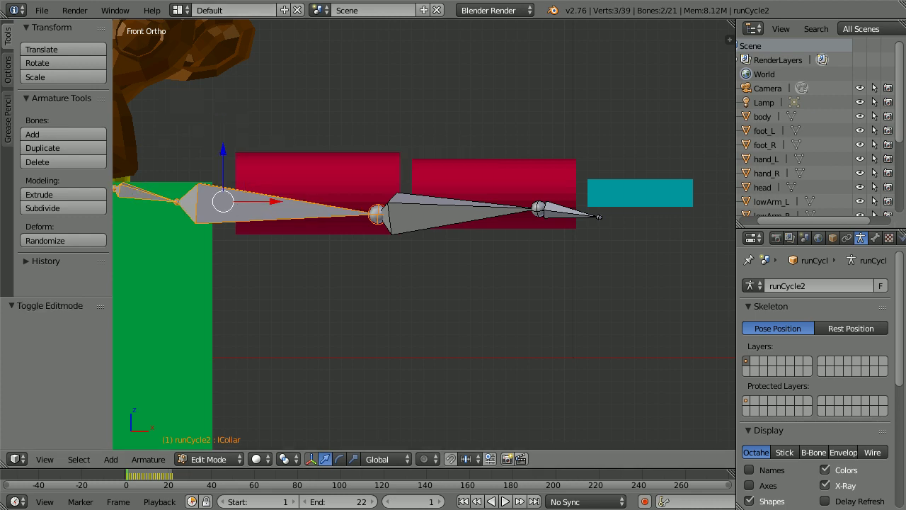
right_click(598, 216)
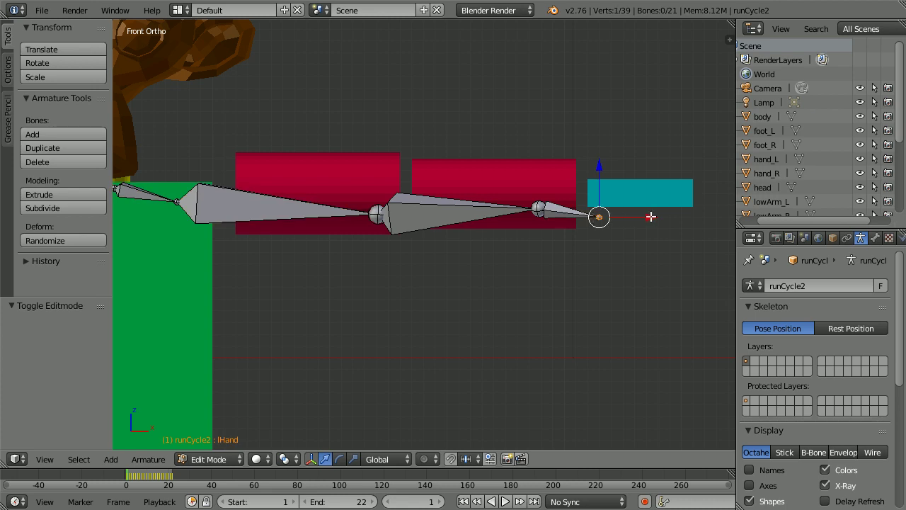
Move the hand tip and forearm-hand joint along X and Z to fit the cyan block
key("g")
key("x")
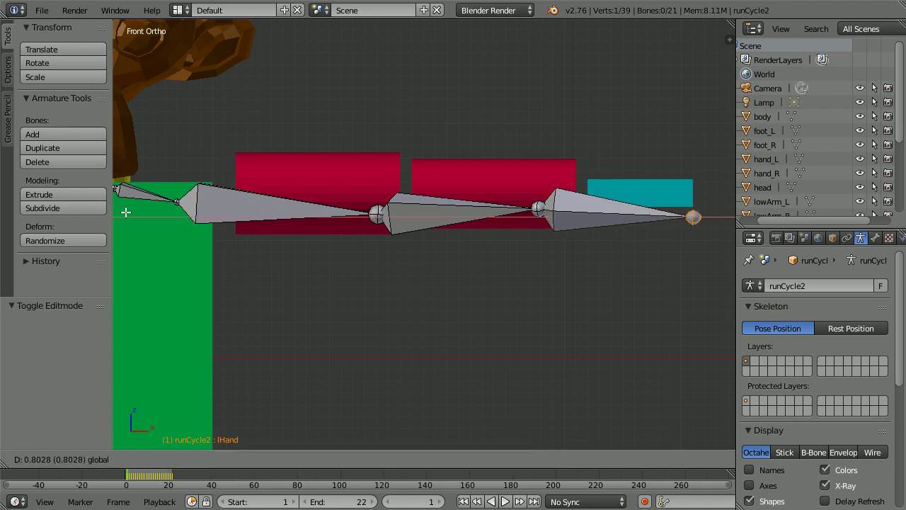
left_click(132, 209)
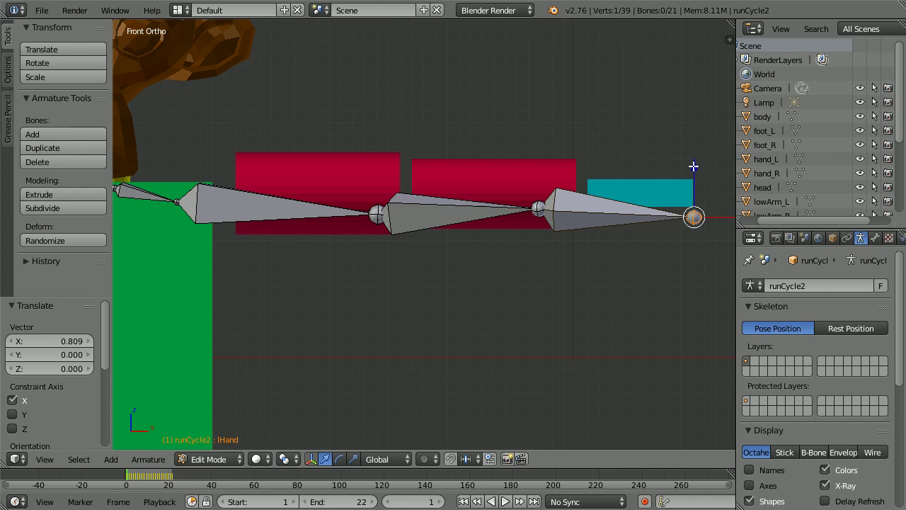
key("g")
key("z")
left_click(678, 143)
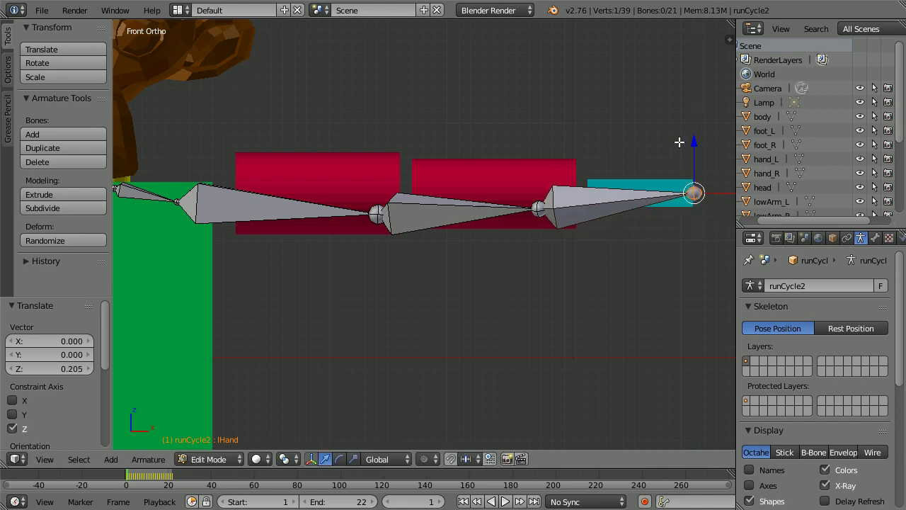
right_click(538, 210)
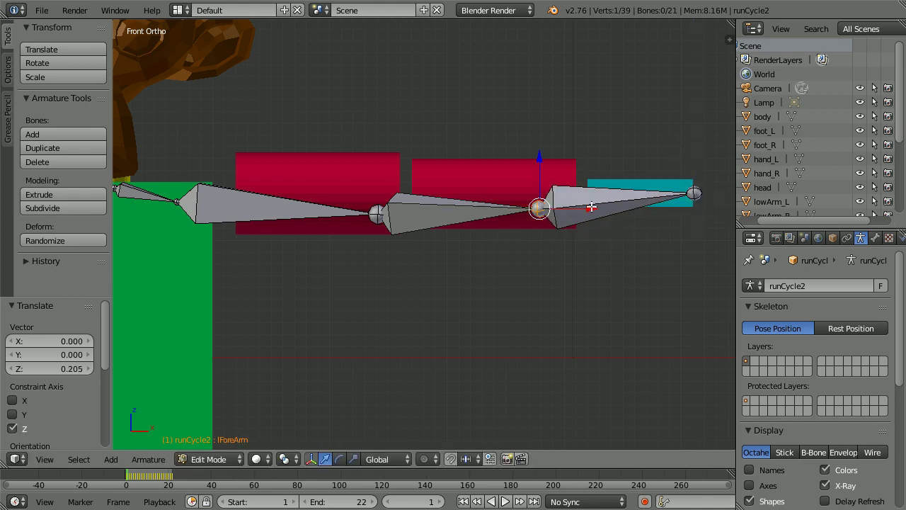
key("g")
key("x")
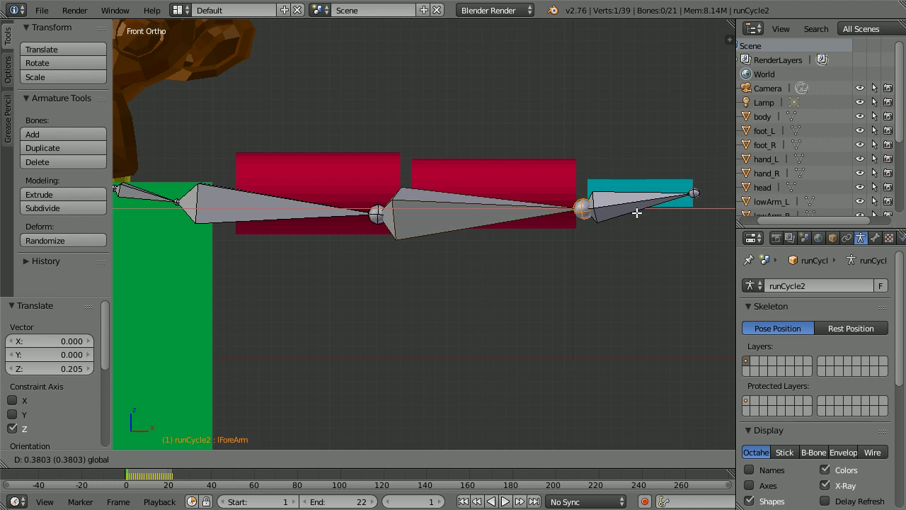
left_click(637, 212)
left_click_drag(583, 158, 584, 145)
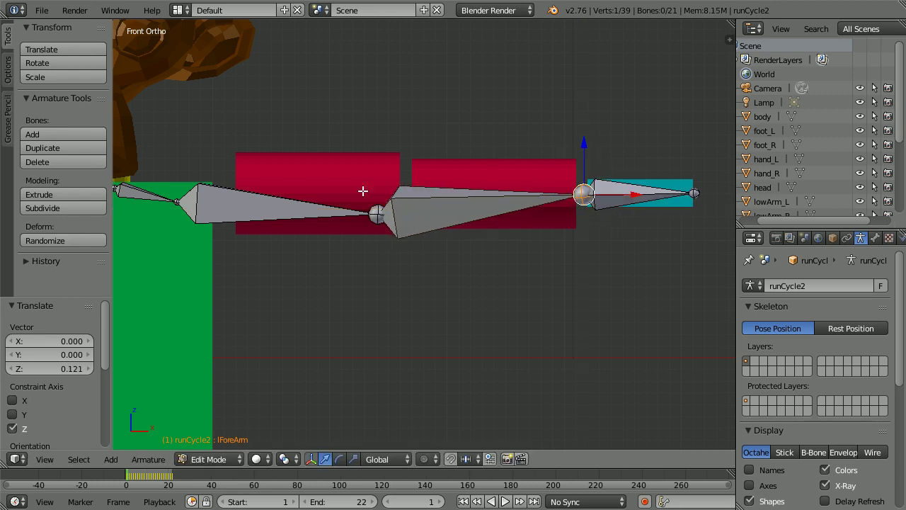
Move the shoulder and collar joints so the bones span the red arm blocks
right_click(376, 213)
left_click_drag(427, 213, 456, 213)
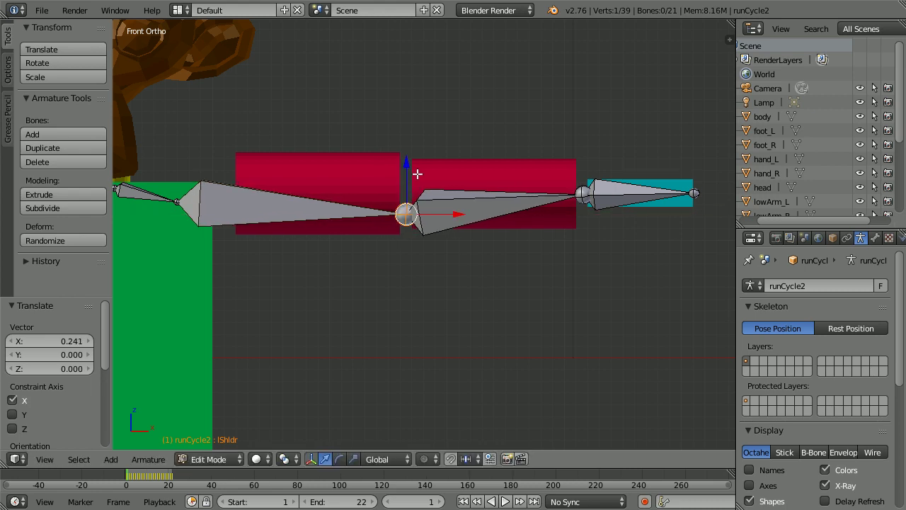
left_click(400, 143)
right_click(175, 202)
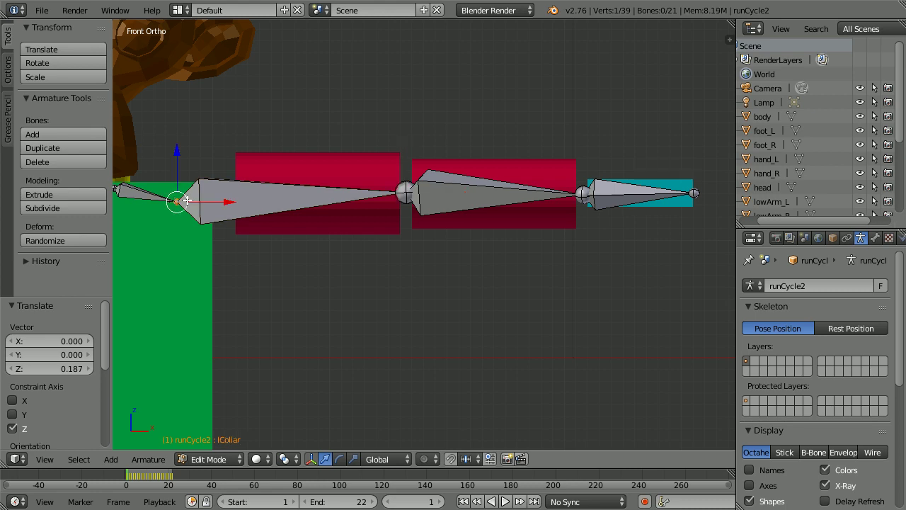
left_click_drag(227, 202, 275, 205)
mouse_move(224, 156)
left_mouse_down()
mouse_move(225, 144)
mouse_move(225, 156)
left_mouse_up()
key("Tab")
key("Tab")
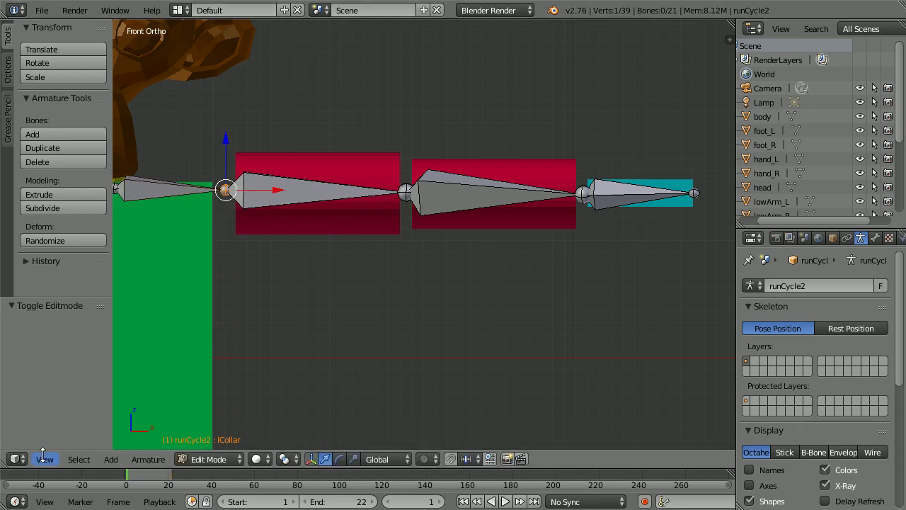
left_click(44, 458)
In top view, move the forearm-hand joint and hand tip along Y onto the blocks' centre line
left_click(84, 393)
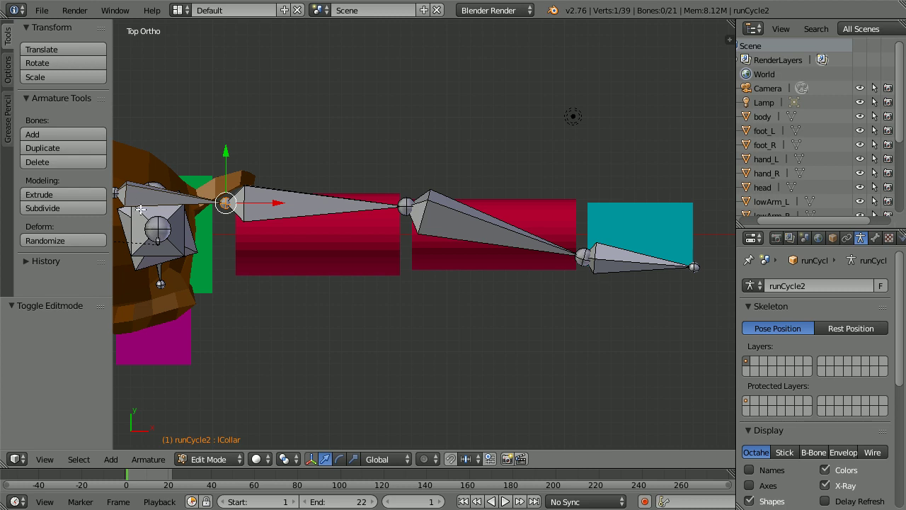
right_click(584, 254)
key("g")
key("y")
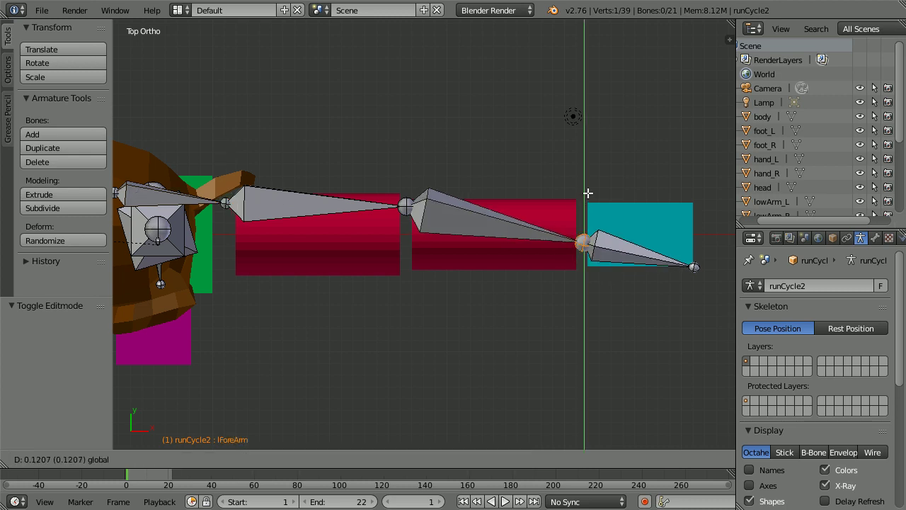
left_click(586, 185)
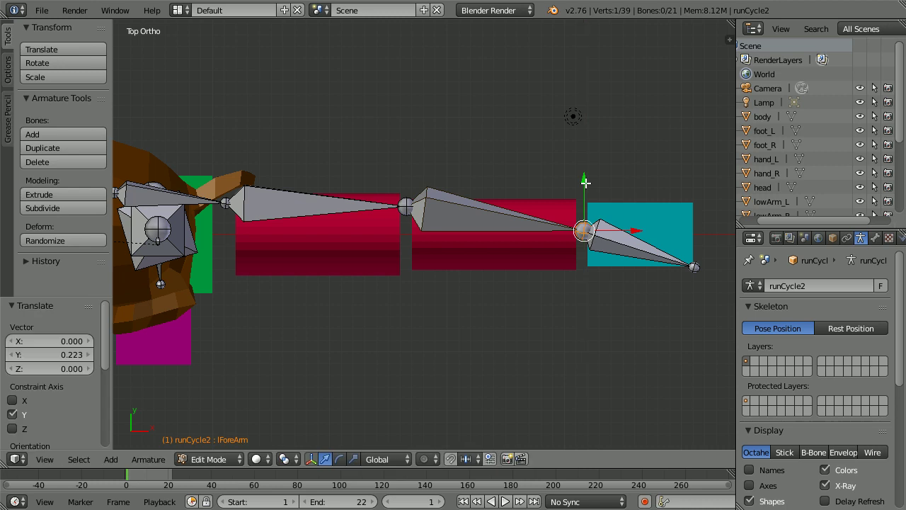
right_click(694, 267)
left_click_drag(693, 216, 698, 185)
Shift the shoulder-forearm and collar-shoulder joints along Y onto the centre line
right_click(404, 206)
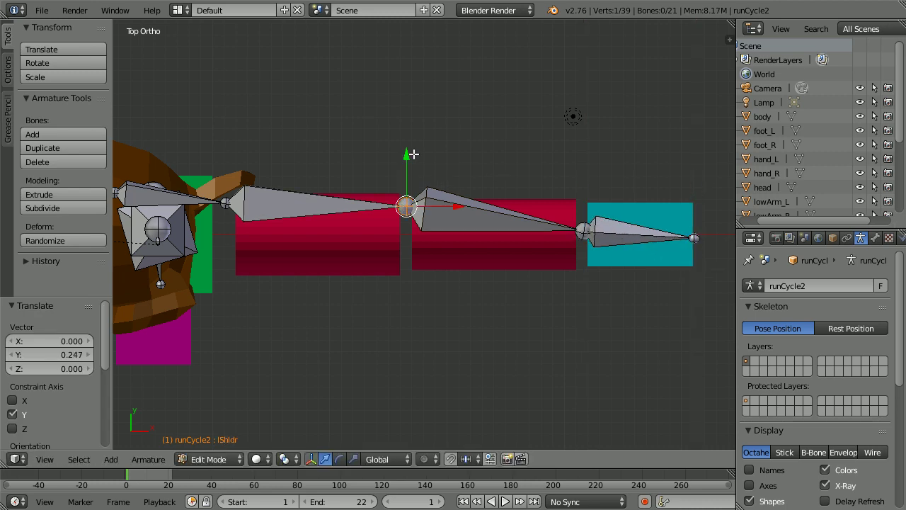
left_click_drag(408, 154, 405, 173)
right_click(227, 200)
left_click_drag(228, 151, 225, 167)
key("Tab")
key("Tab")
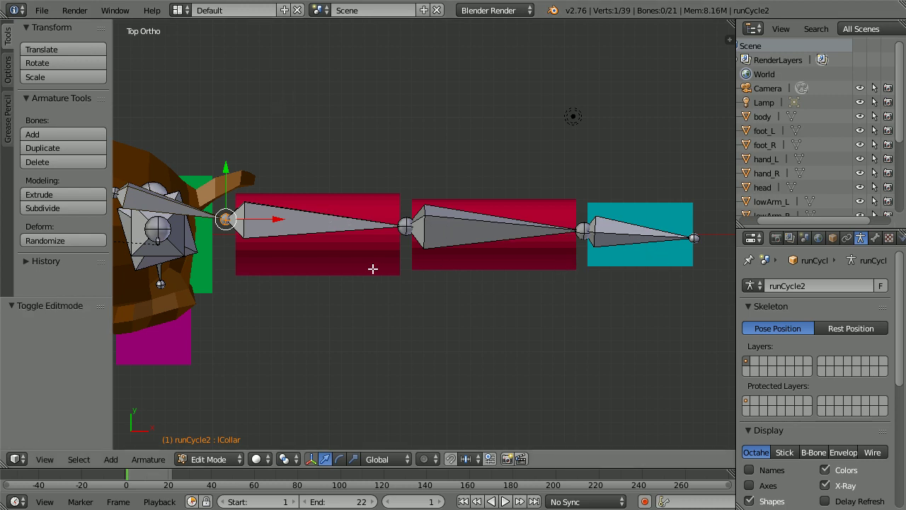
left_click(43, 461)
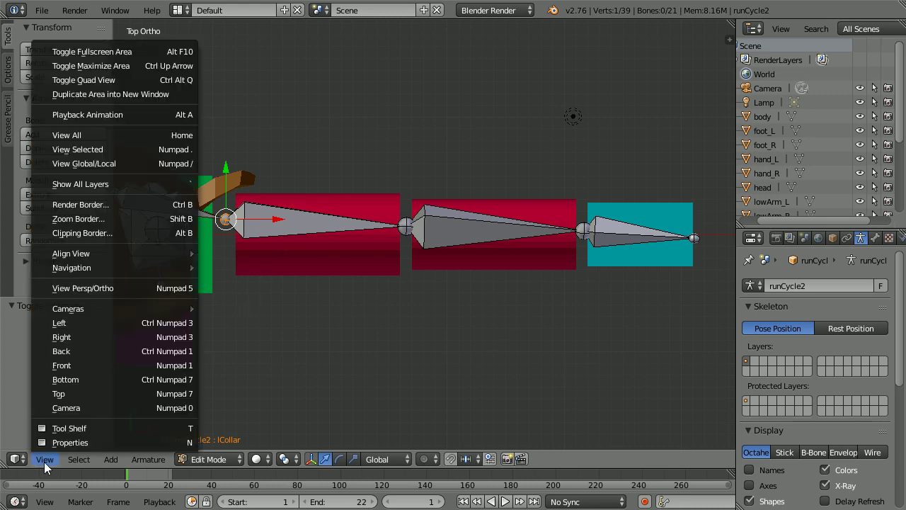
Switch to front view and Pose Mode, select all 21 bones, and slightly enlarge the timeline
left_click(99, 365)
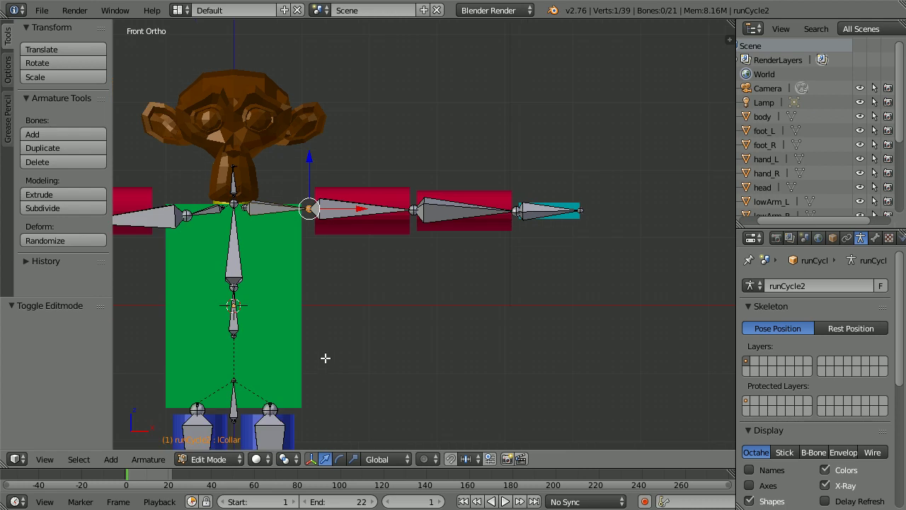
left_click(208, 459)
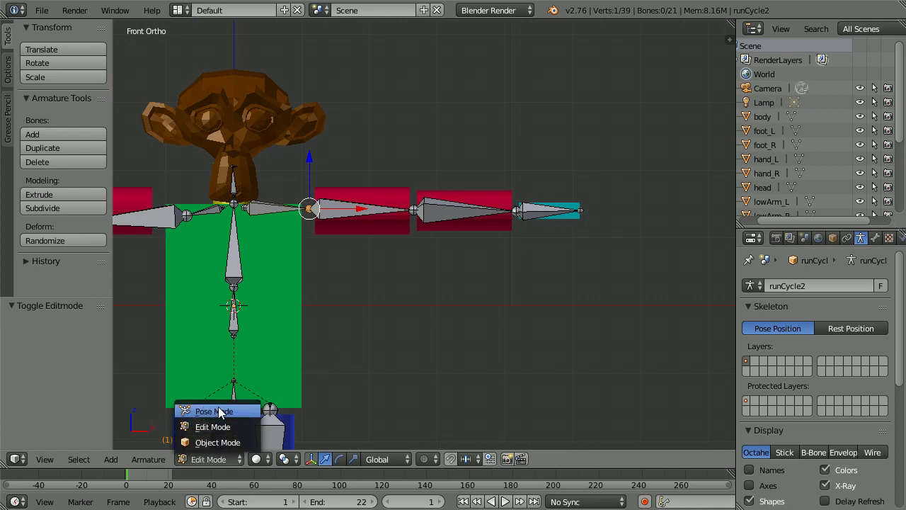
left_click(204, 411)
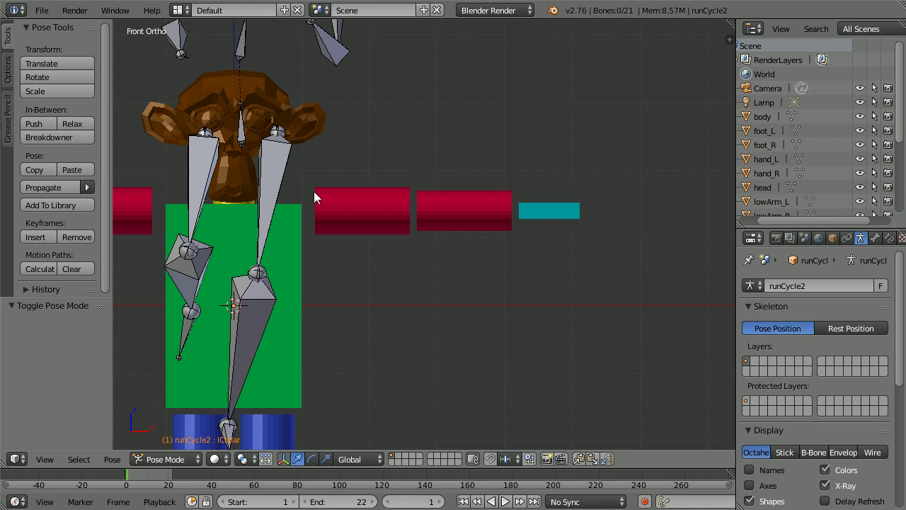
key("a")
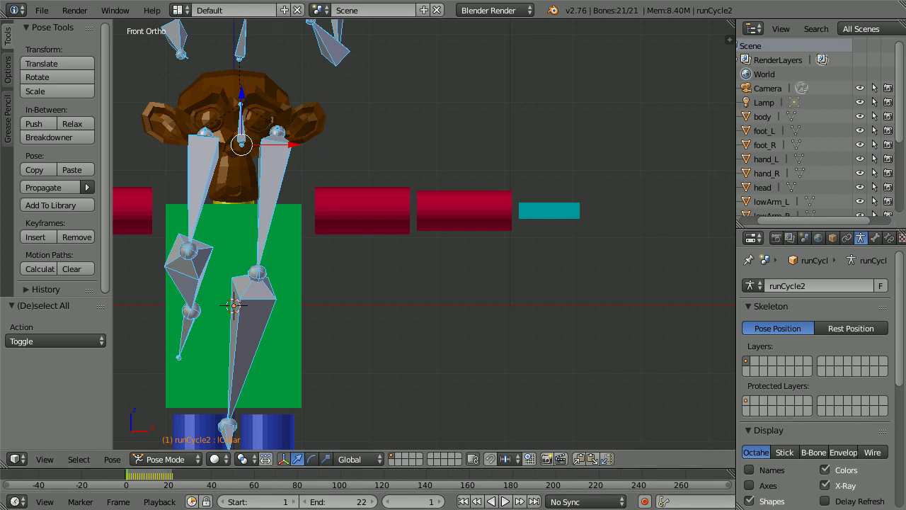
left_click_drag(207, 467, 207, 450)
In the Dope Sheet, shift all runCycle2 keyframes one frame later, then restore the Timeline
left_click(14, 502)
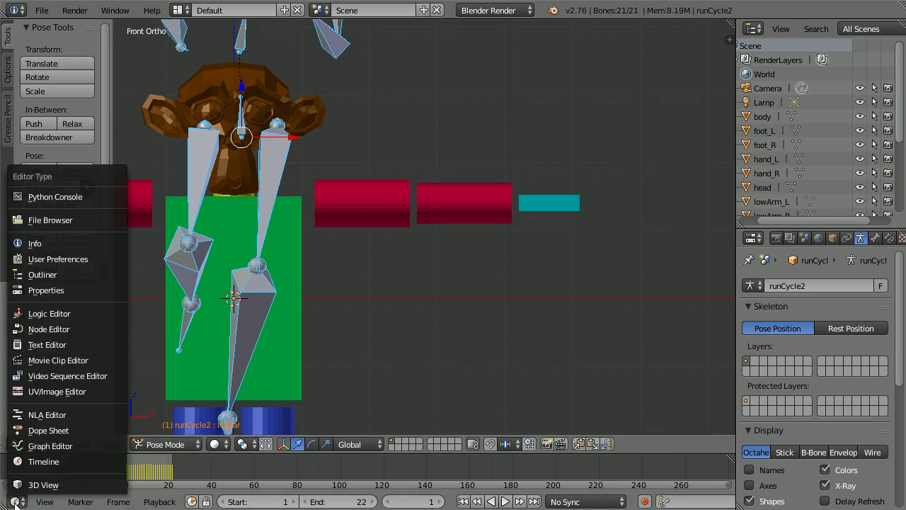
left_click(62, 428)
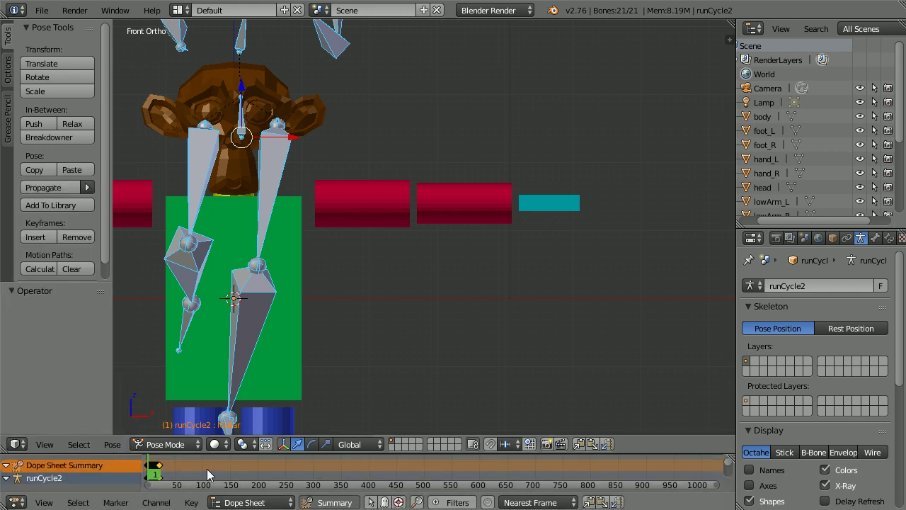
key("g")
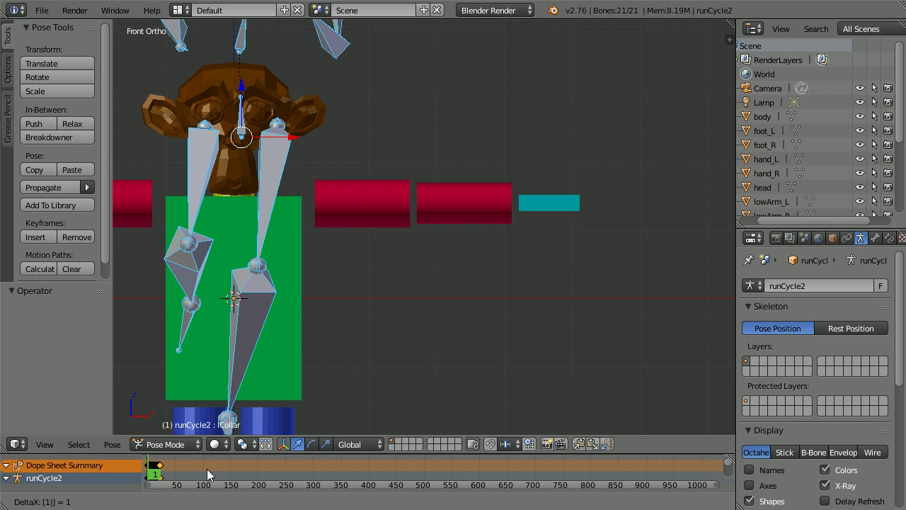
left_click(207, 468)
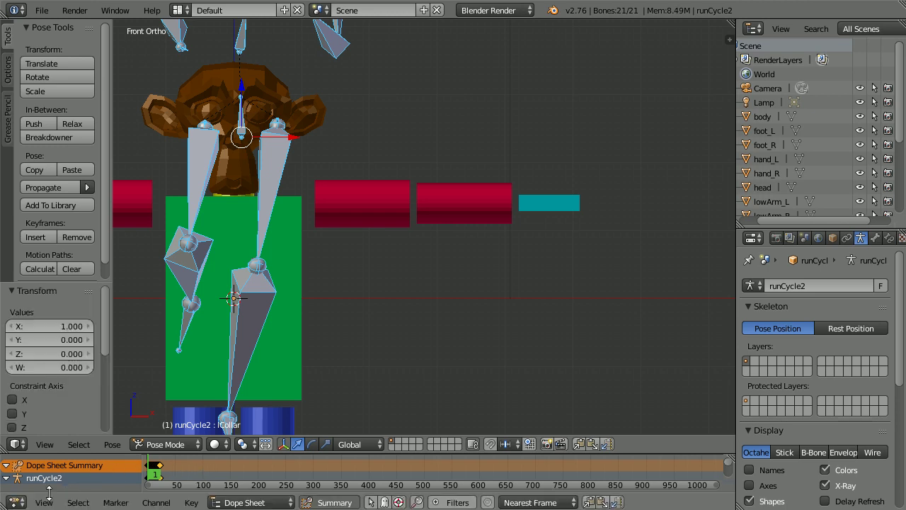
left_click(17, 501)
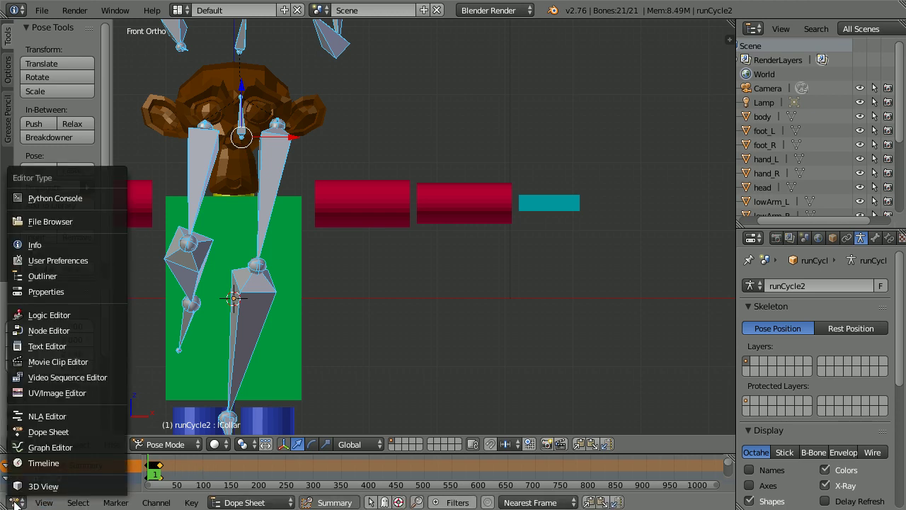
left_click(81, 464)
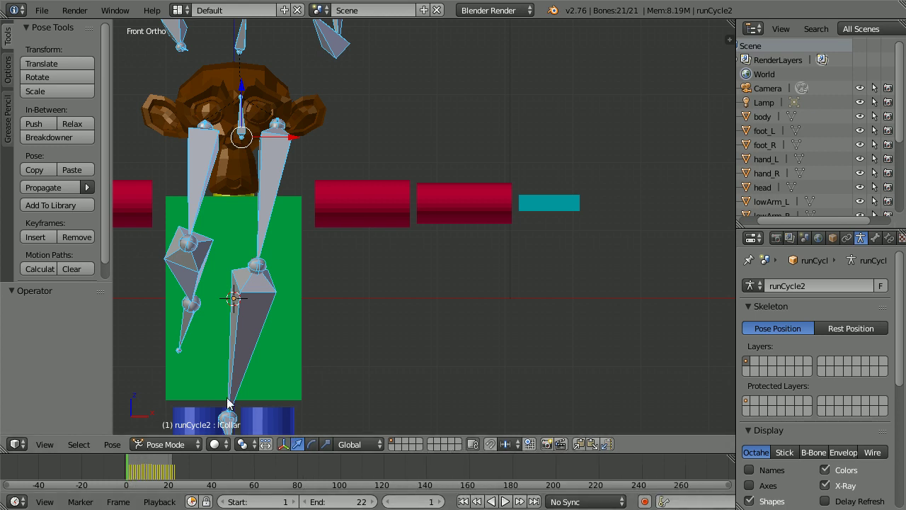
Clear all pose transforms so the armature returns to its rest T-pose
left_click(111, 443)
mouse_move(129, 368)
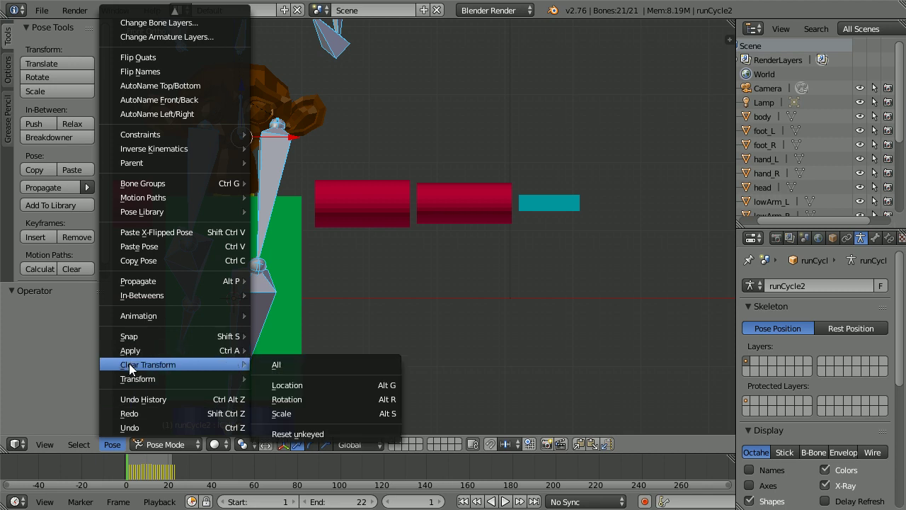
left_click(292, 366)
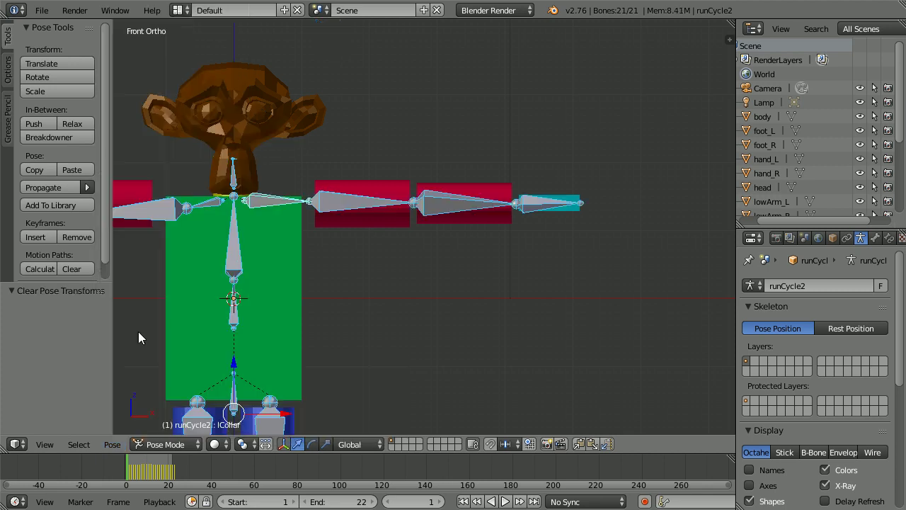
Keyframe the whole character at frame 1 and zoom in on the left arm
left_click(44, 237)
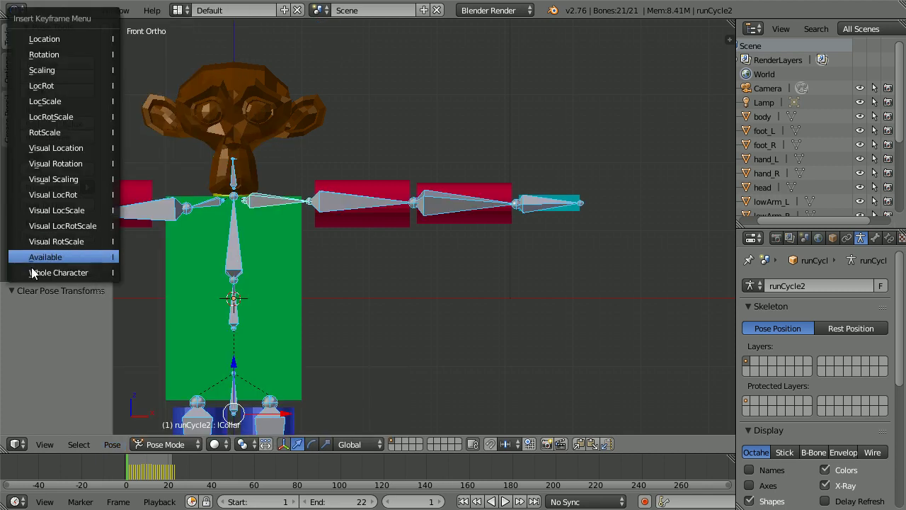
left_click(112, 274)
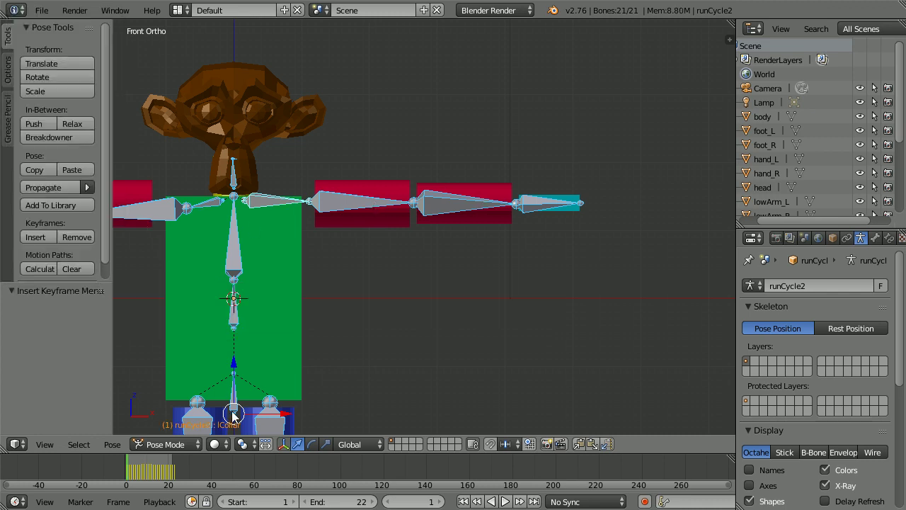
left_click(357, 214)
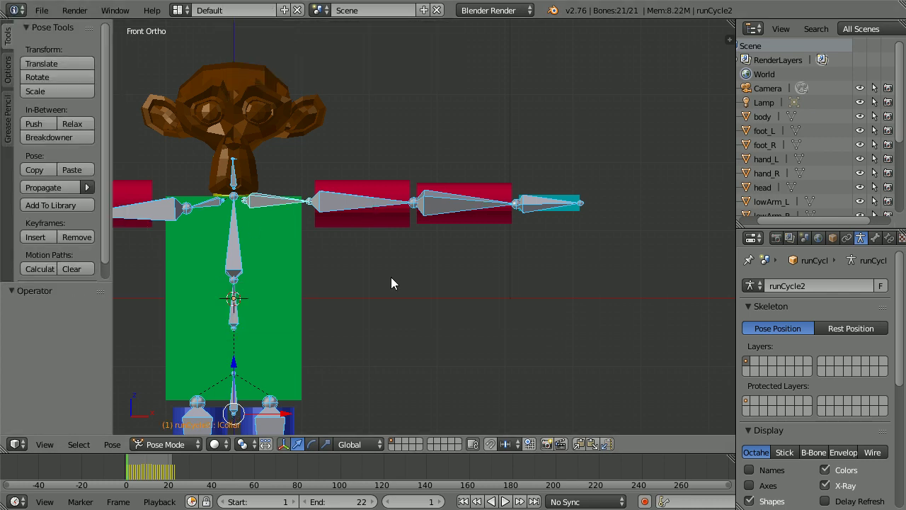
scroll(391, 282, "up", 3)
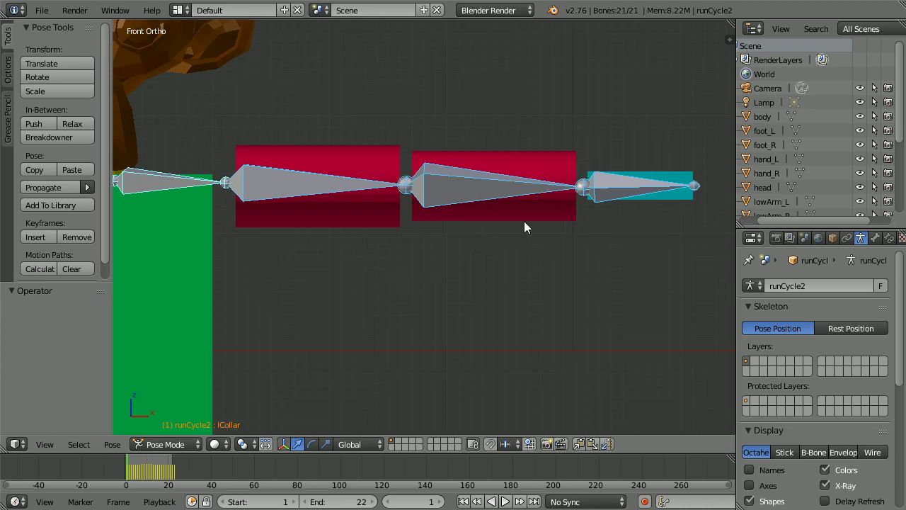
Parent the hand_L mesh to the lHand bone with bone parenting
right_click(614, 193)
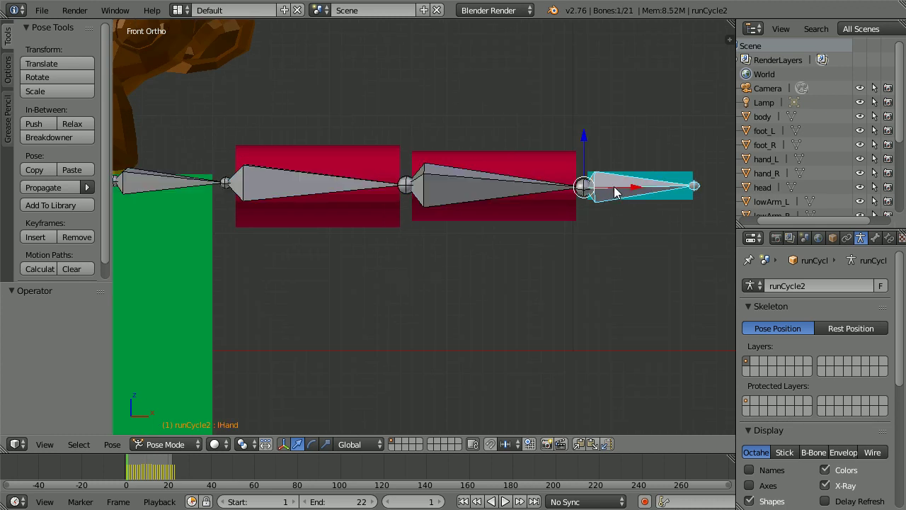
key("ctrl+Tab")
right_click(685, 200)
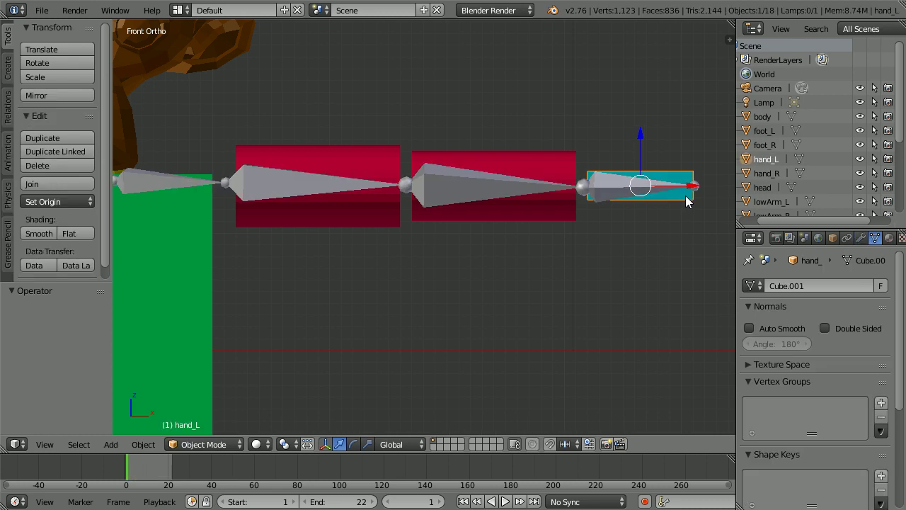
right_click(608, 188)
key("ctrl+Tab")
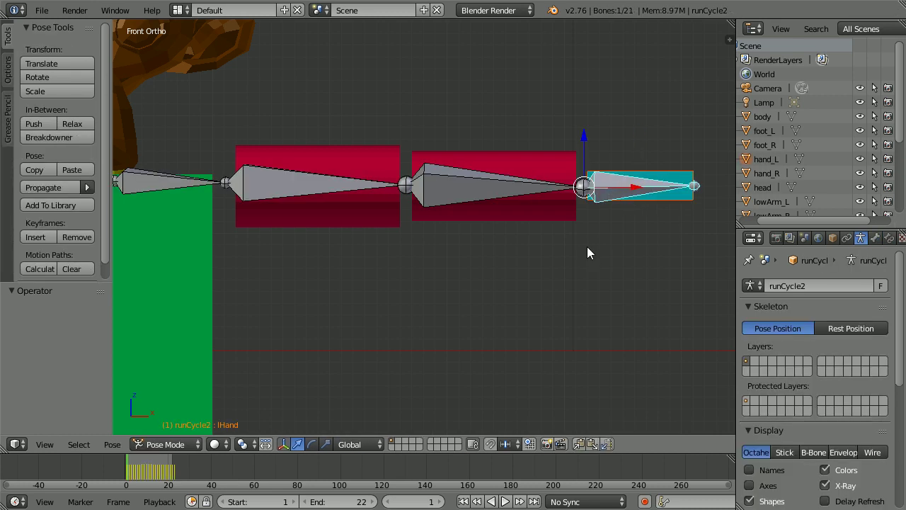
key("ctrl+p")
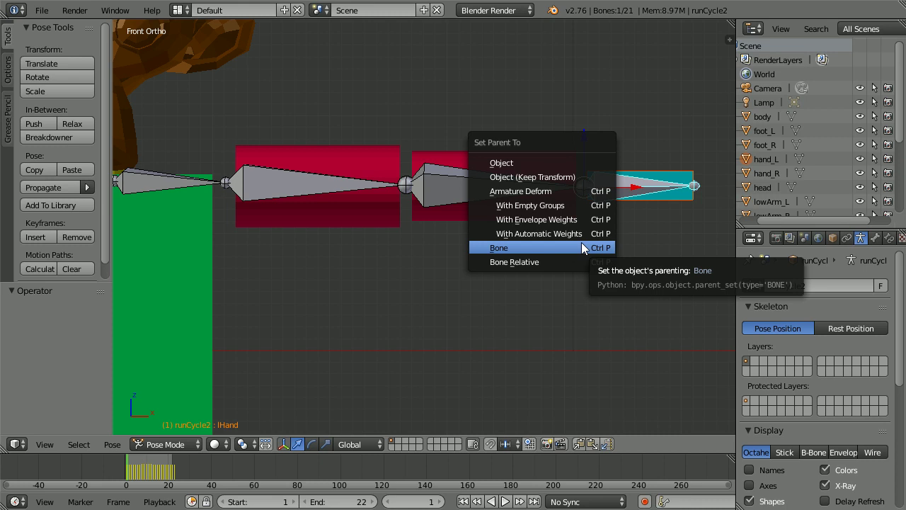
left_click(510, 247)
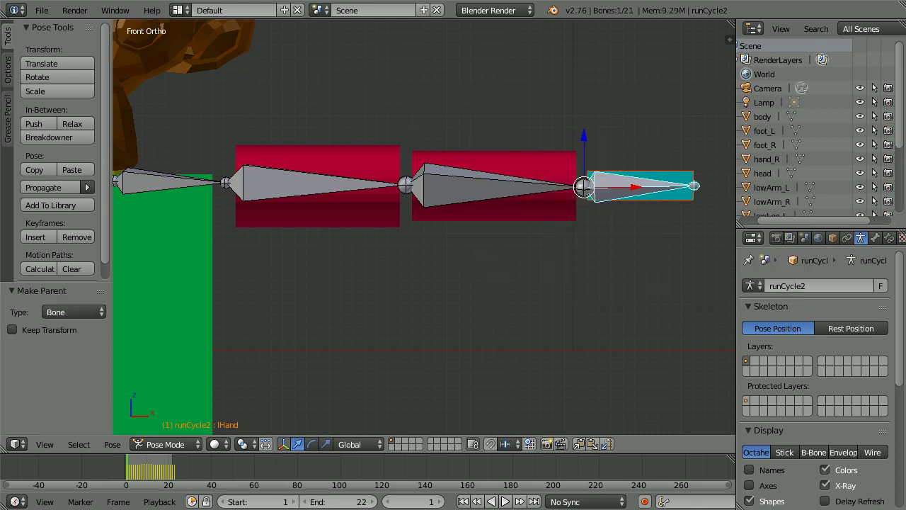
Parent the lowArm_L mesh to the lForeArm bone
right_click(484, 198)
key("ctrl+Tab")
right_click(535, 209)
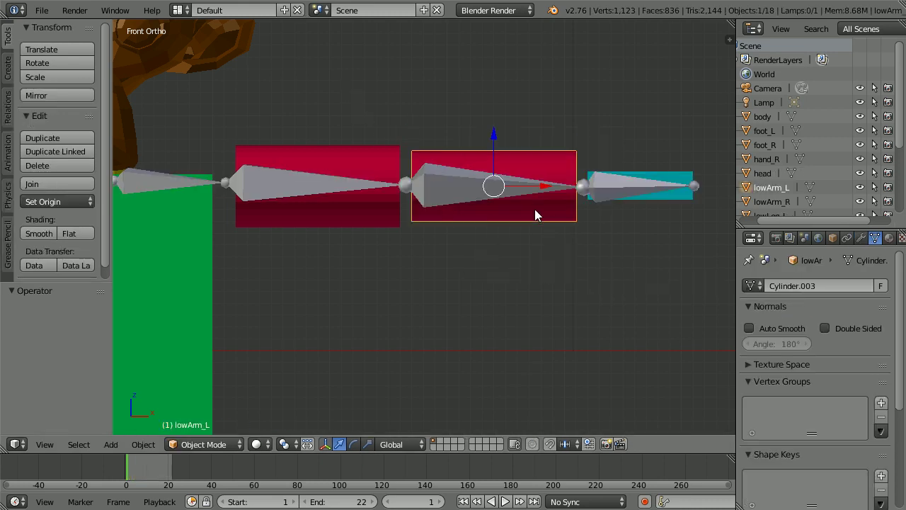
right_click(454, 182, "shift")
key("ctrl+Tab")
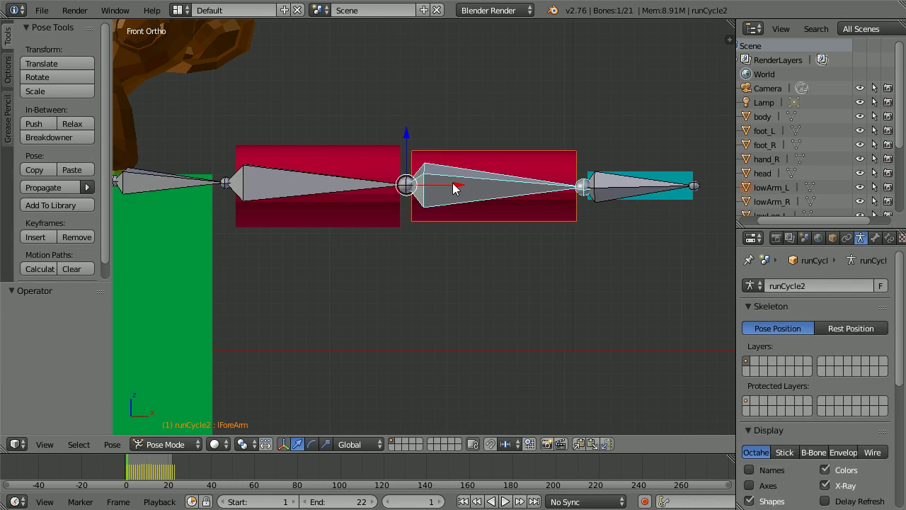
key("ctrl+p")
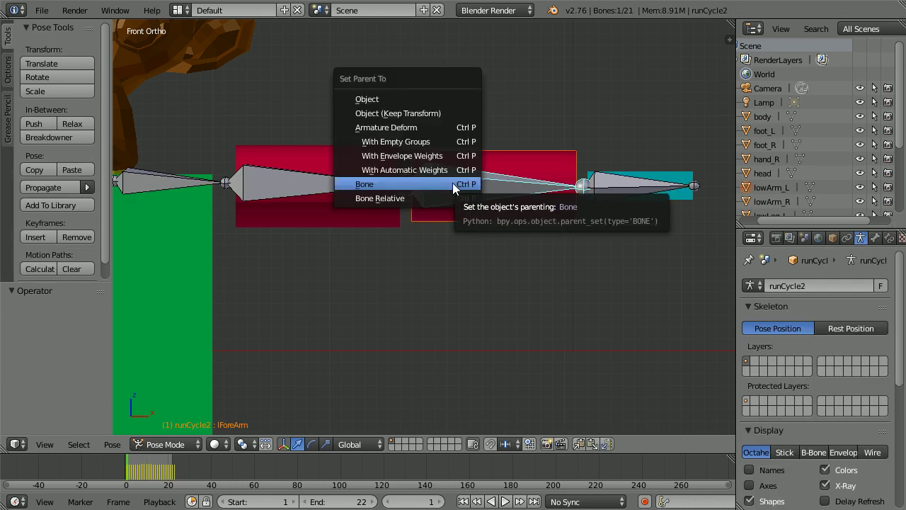
left_click(453, 183)
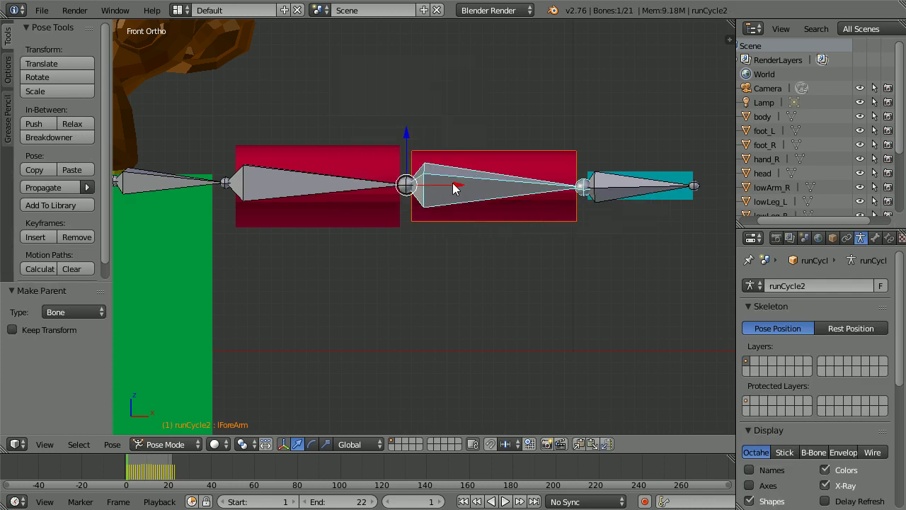
Parent the upArm_L mesh to the lShldr bone
right_click(316, 184)
key("ctrl+Tab")
right_click(355, 214)
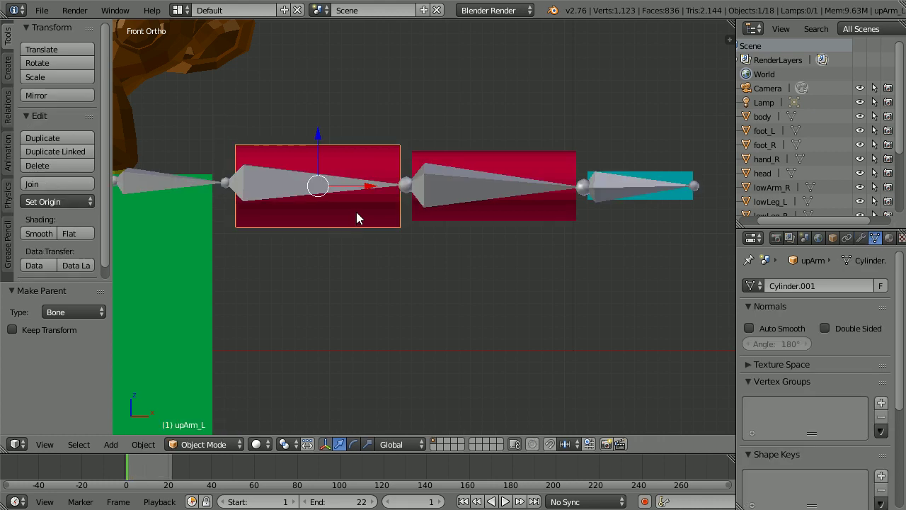
right_click(267, 192, "shift")
key("ctrl+Tab")
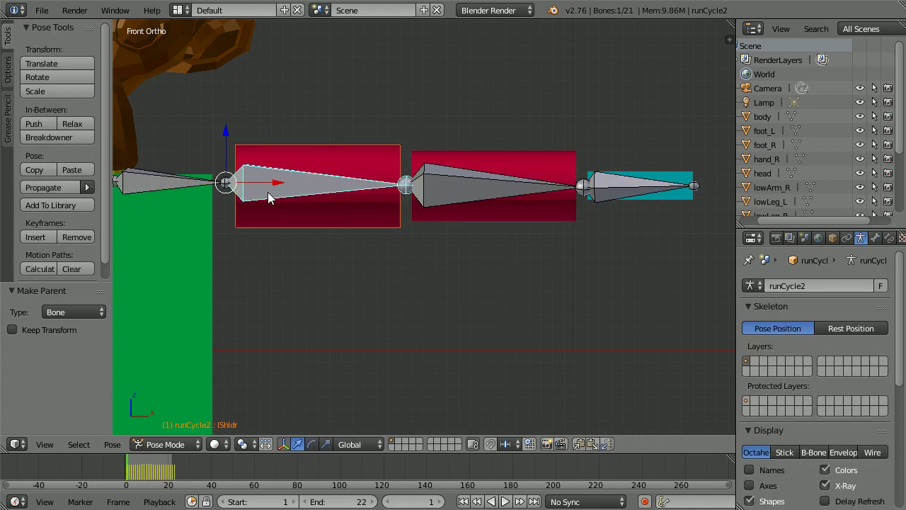
key("ctrl+p")
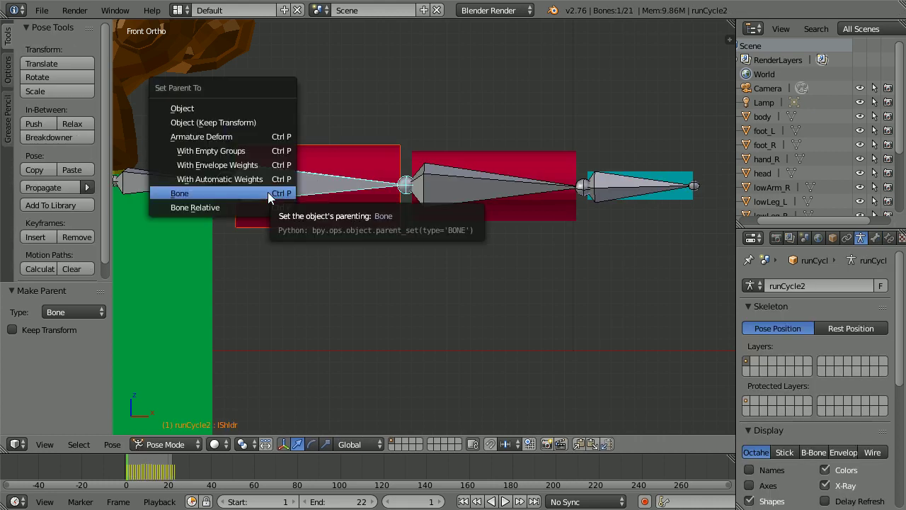
left_click(267, 192)
Parent the body mesh to the chest bone
scroll(240, 264, "down", 3)
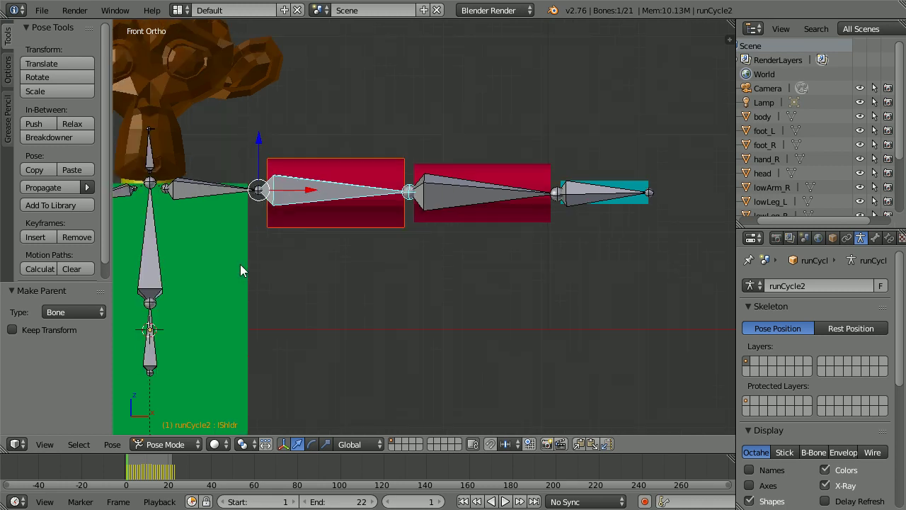
right_click(199, 265)
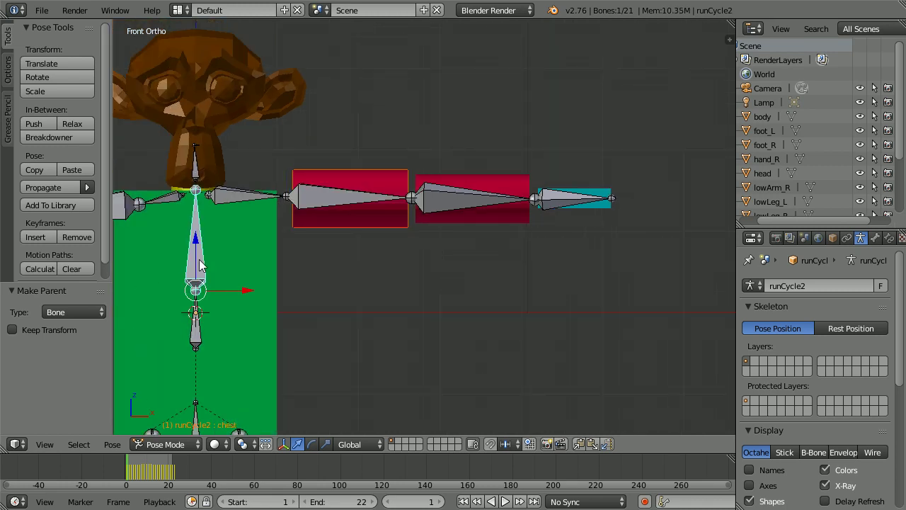
right_click(251, 241)
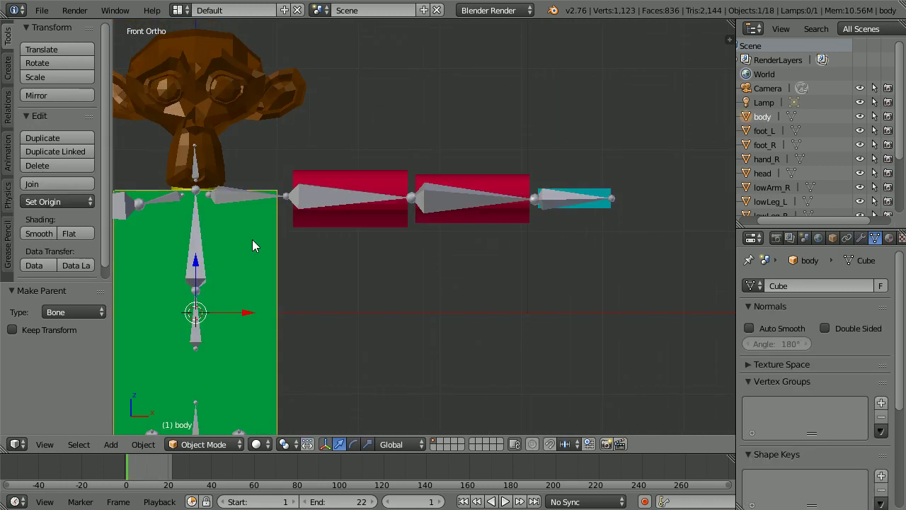
right_click(199, 245)
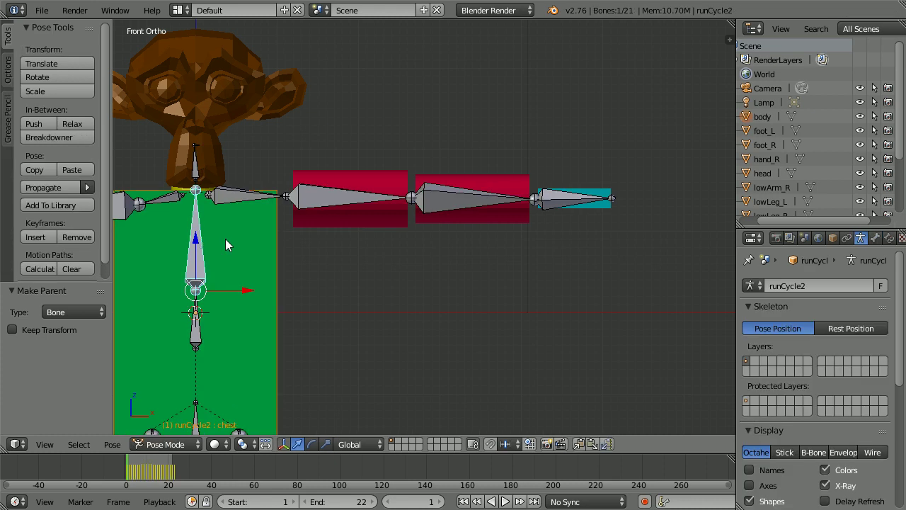
key("ctrl+p")
left_click(225, 240)
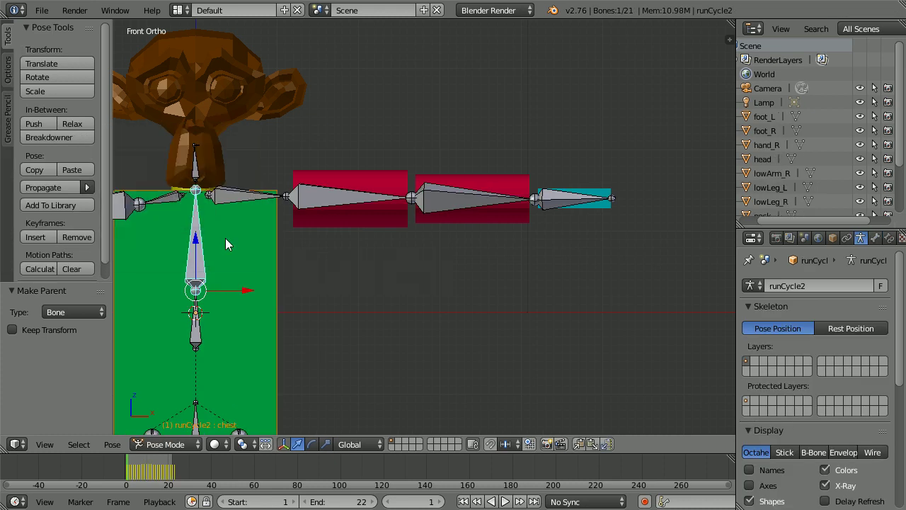
Play the run cycle, then stop it and rewind to frame 1
scroll(374, 107, "down", 2)
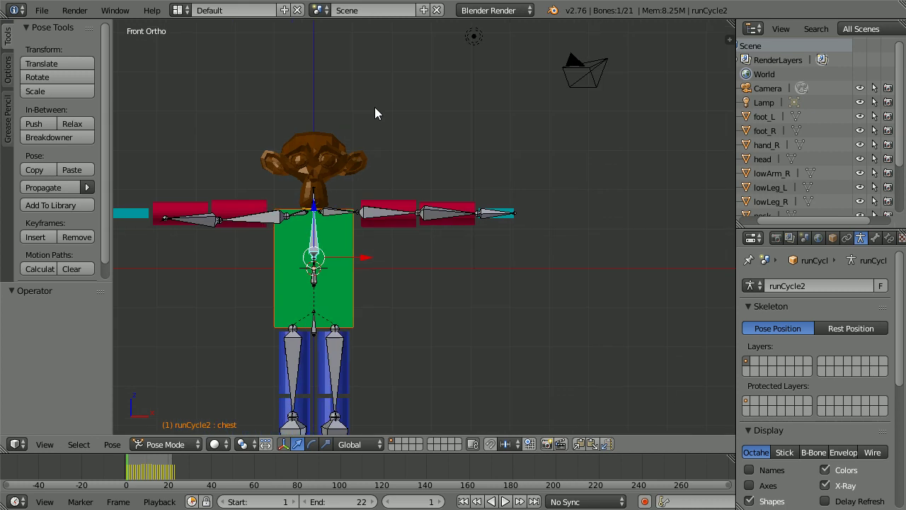
left_click(505, 501)
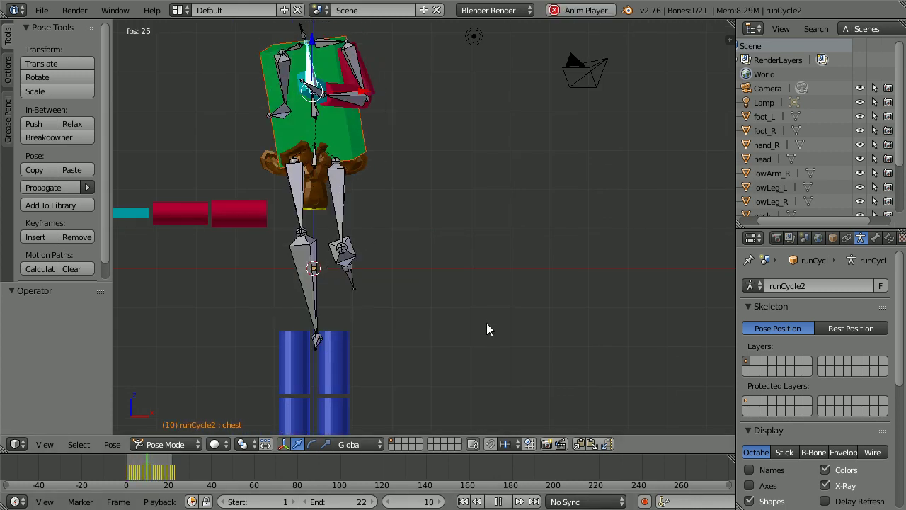
left_click(497, 501)
left_click(463, 502)
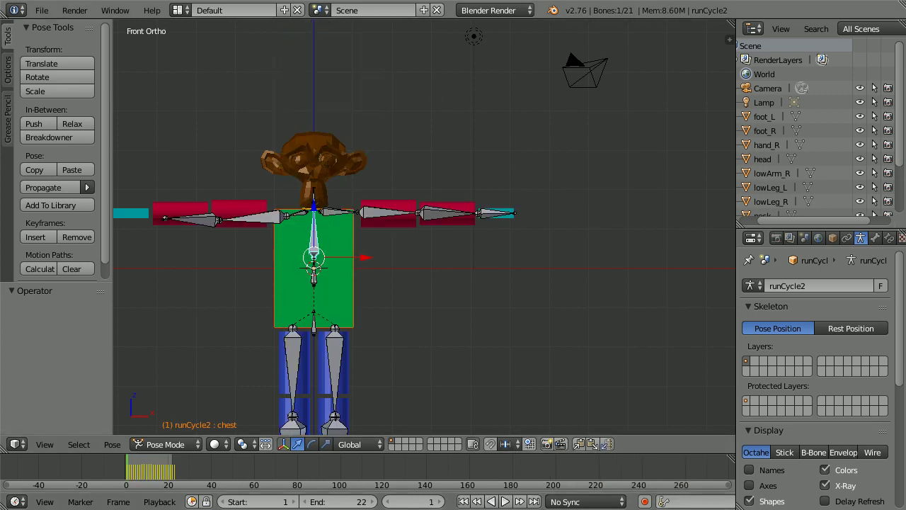
Put the armature in Edit Mode and enable X-Axis Mirror in Armature Options
left_click(170, 444)
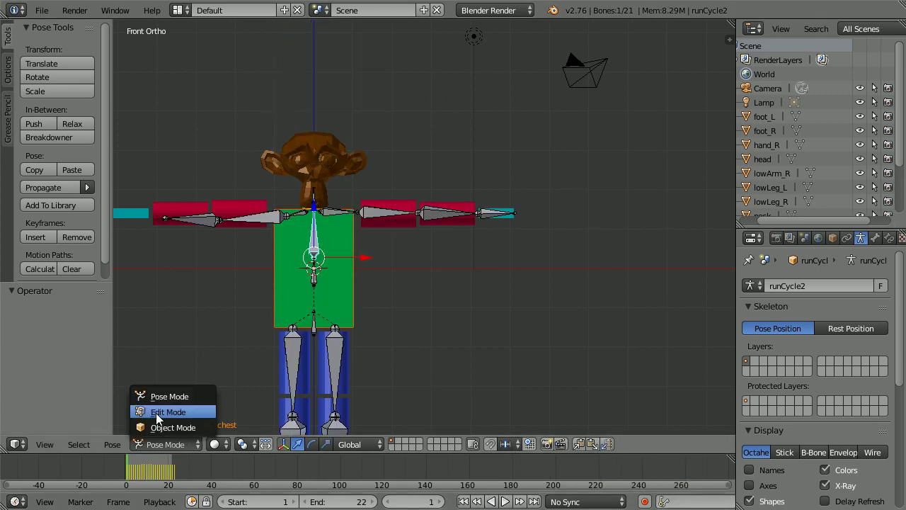
left_click(193, 411)
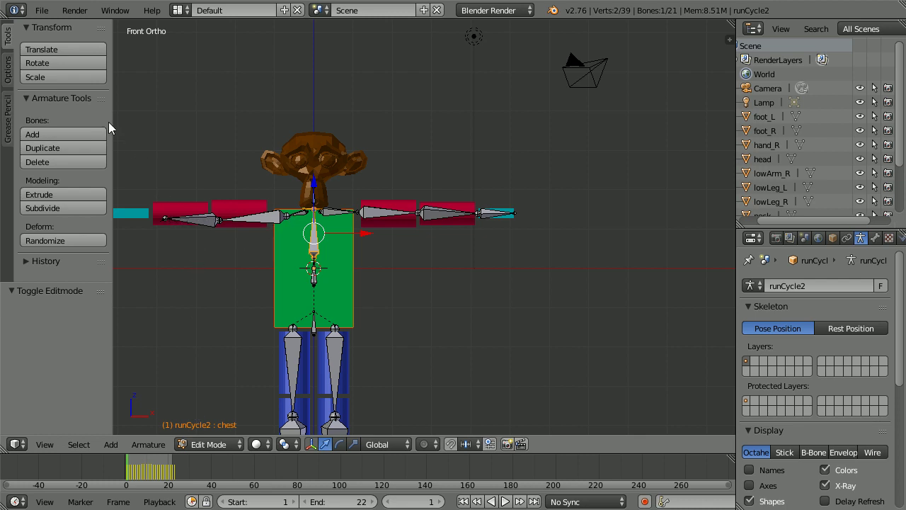
left_click(8, 71)
left_click(27, 49)
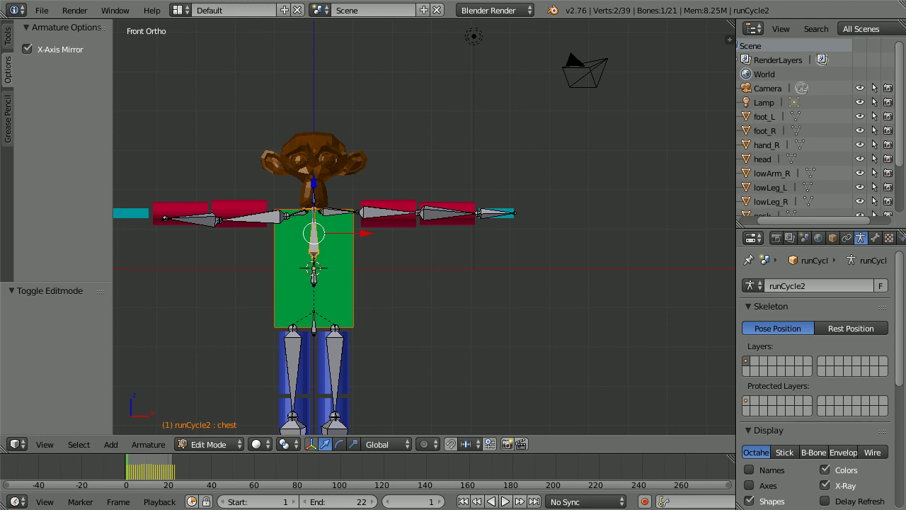
Zoom and orbit the view to see the feet at an angle
scroll(323, 66, "down", 5, "shift")
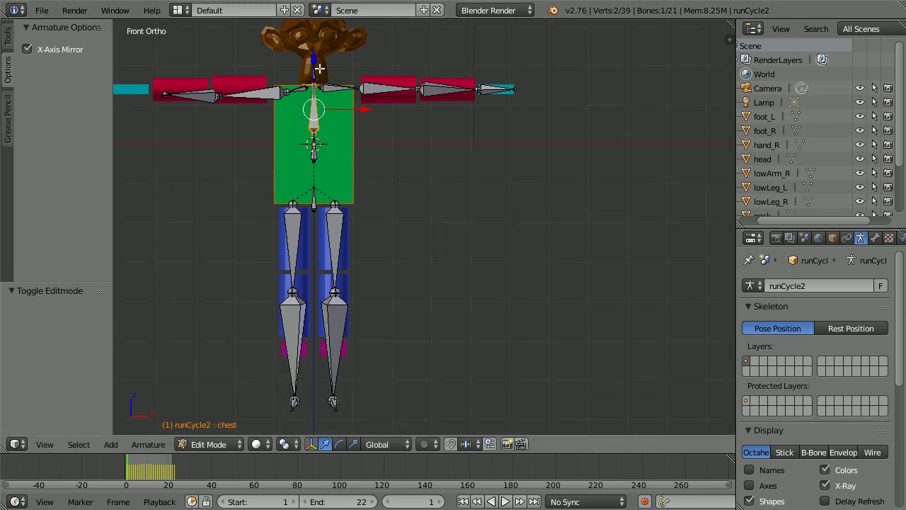
scroll(319, 67, "down", 4, "shift")
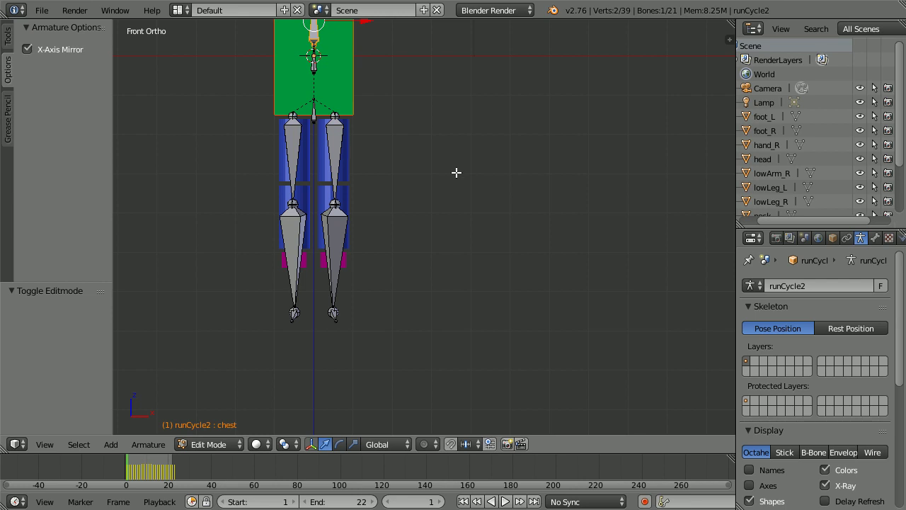
scroll(455, 172, "up", 4, "ctrl")
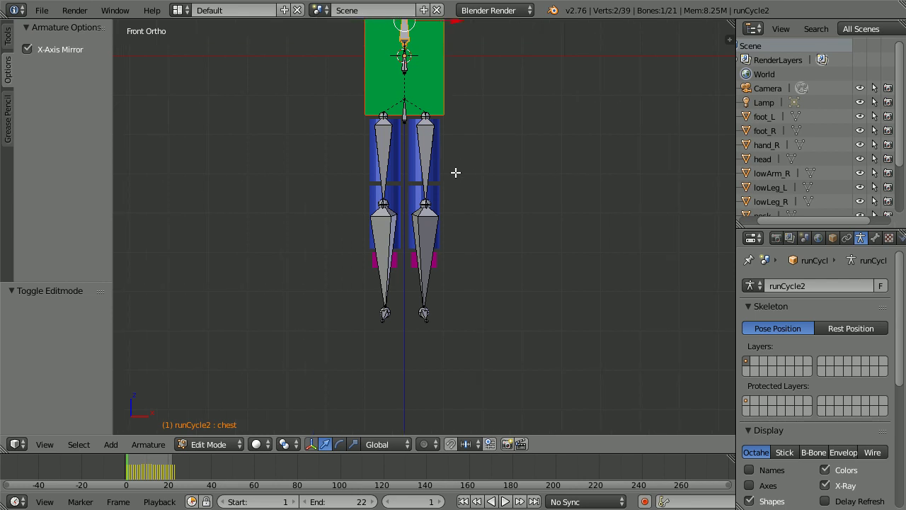
scroll(477, 183, "up", 4)
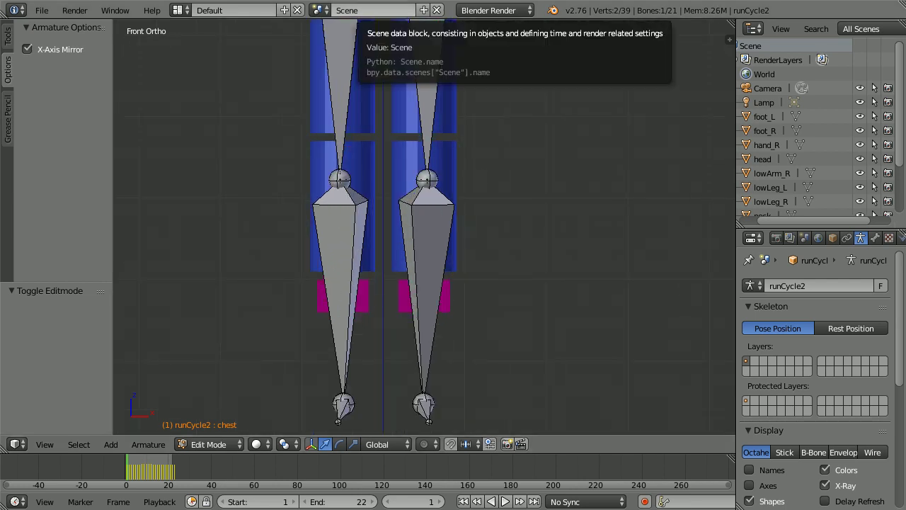
middle_click_drag(249, 297, 330, 285)
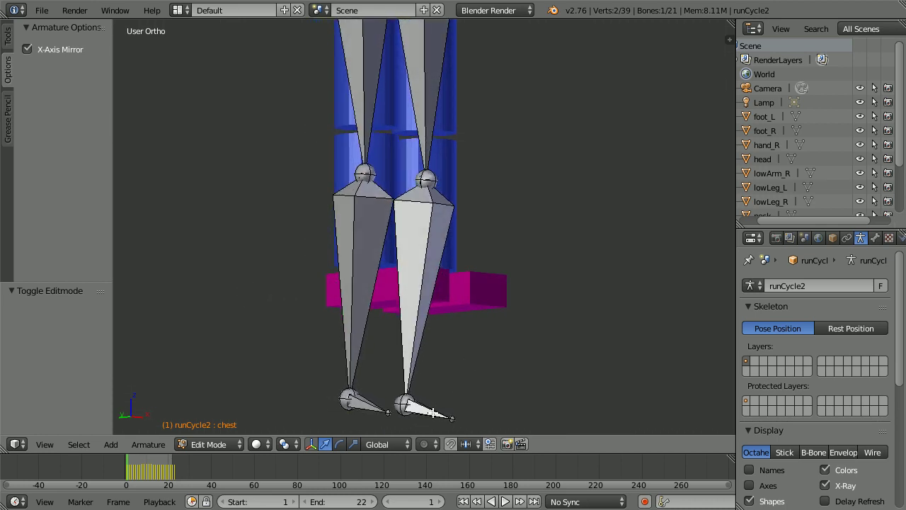
Connect the lFoot bone to lShin as its parent
right_click(426, 412)
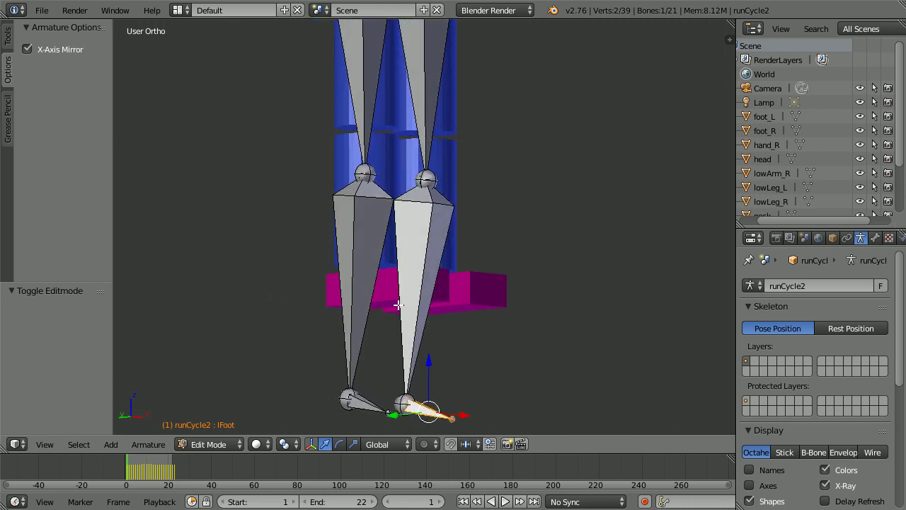
right_click(408, 285, "shift")
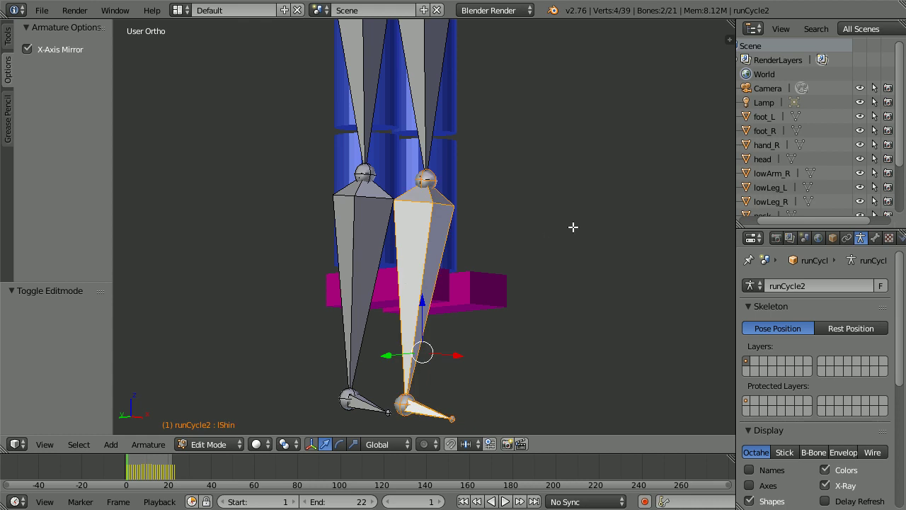
key("ctrl+p")
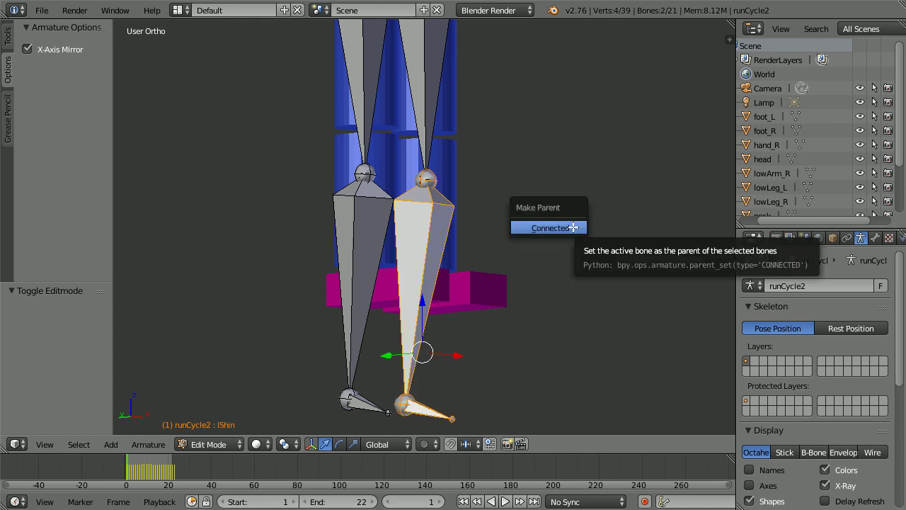
left_click(573, 227)
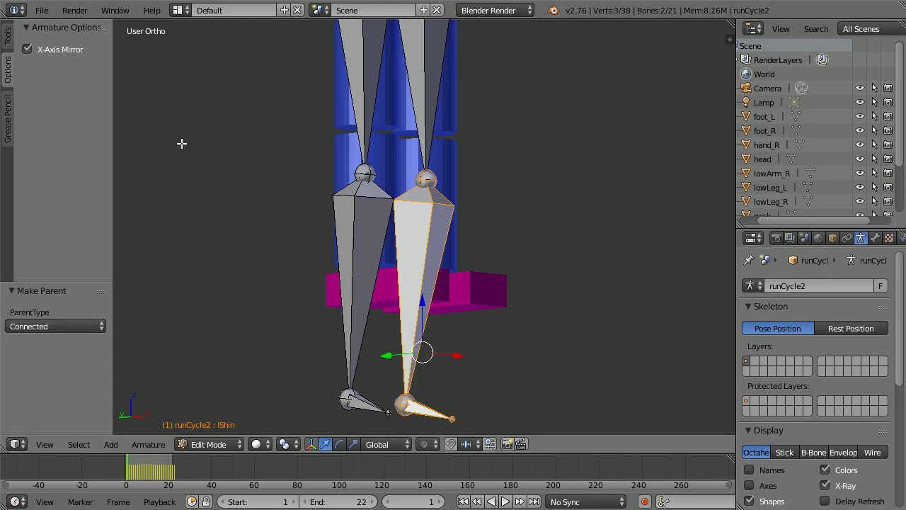
In front orthographic view, connect the lShin bone to lThigh as its parent
left_click(50, 444)
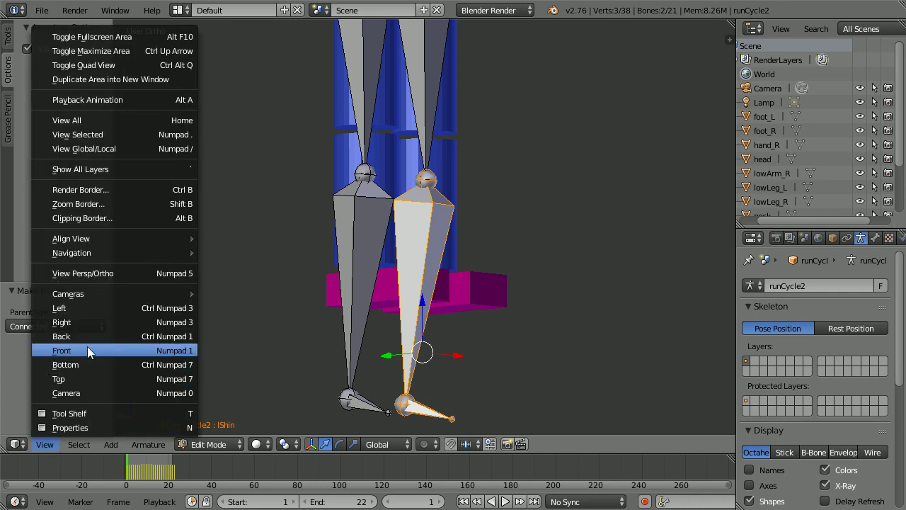
left_click(87, 347)
right_click(433, 253)
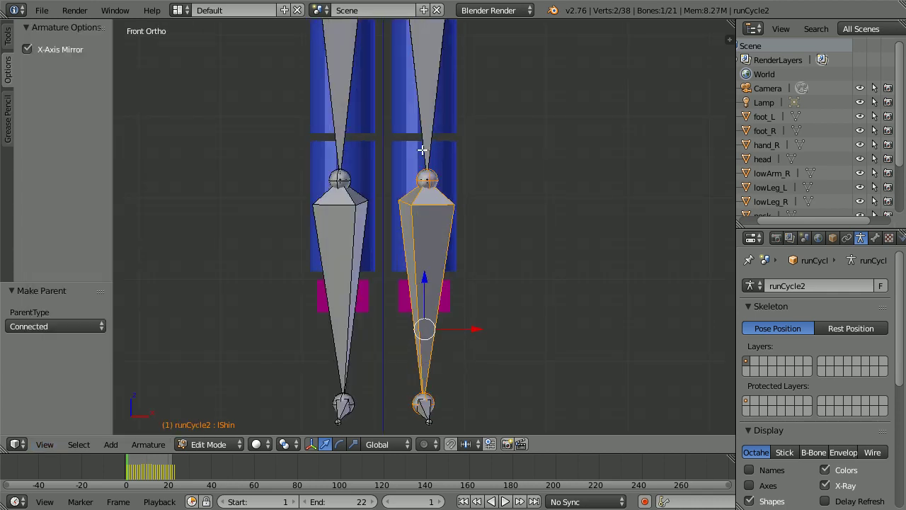
right_click(427, 75, "shift")
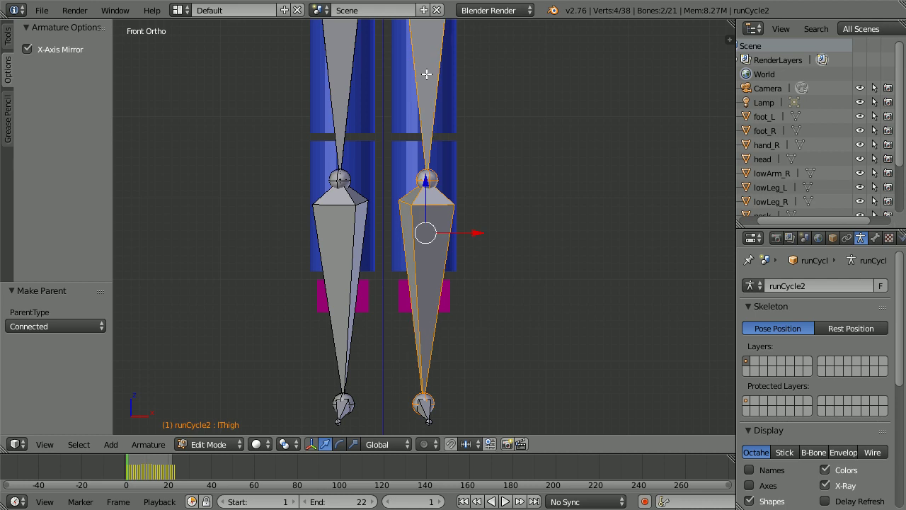
key("ctrl+p")
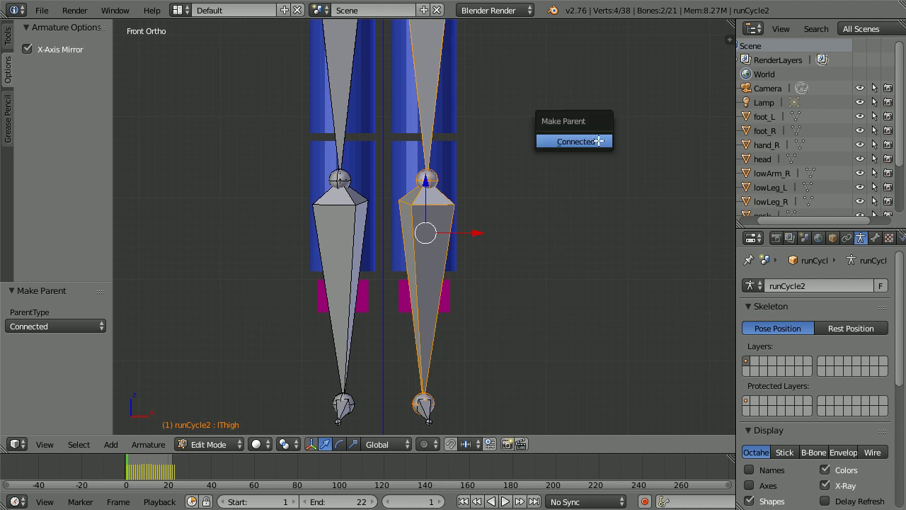
left_click(607, 141)
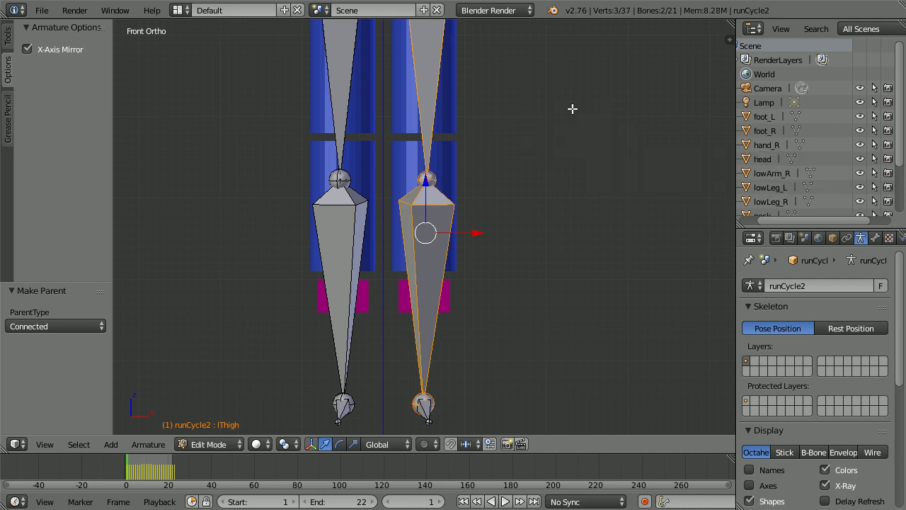
key("Tab")
key("Tab")
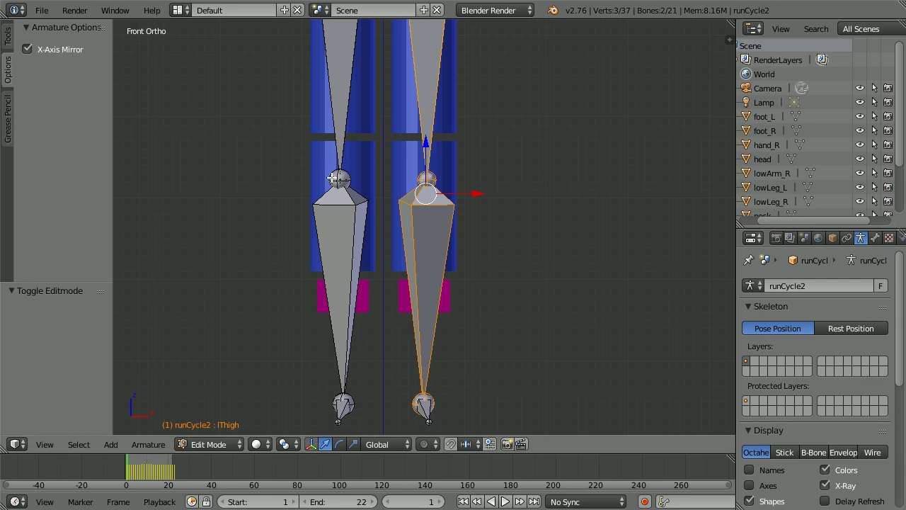
Raise the left knee, ankle and foot-tip joints to fit the blue leg and magenta foot blocks
key("a")
right_click(425, 180)
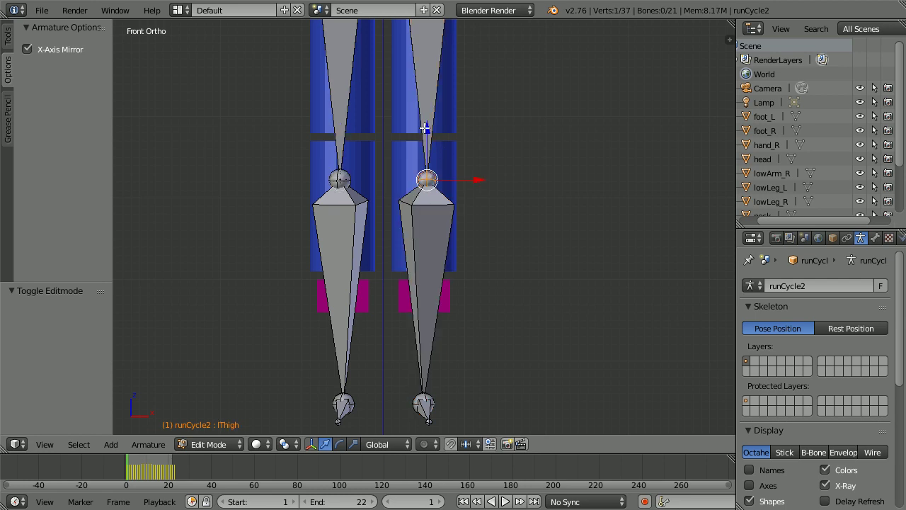
left_click_drag(427, 129, 427, 85)
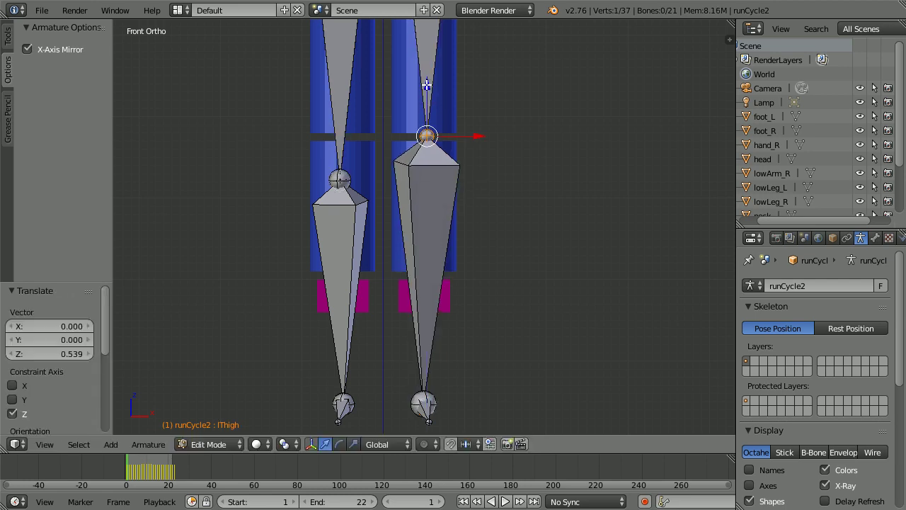
right_click(432, 396)
left_click_drag(422, 353, 430, 245)
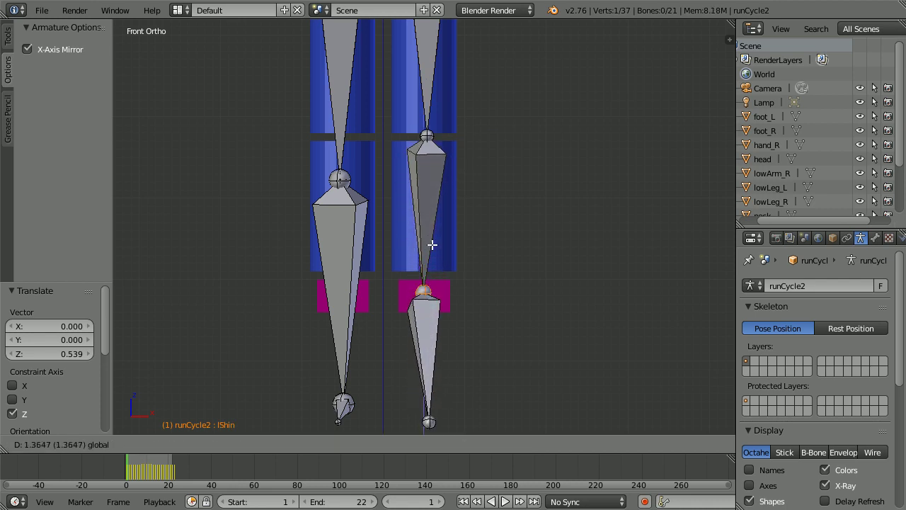
right_click(430, 421)
left_click_drag(430, 373, 414, 257)
key("Tab")
key("Tab")
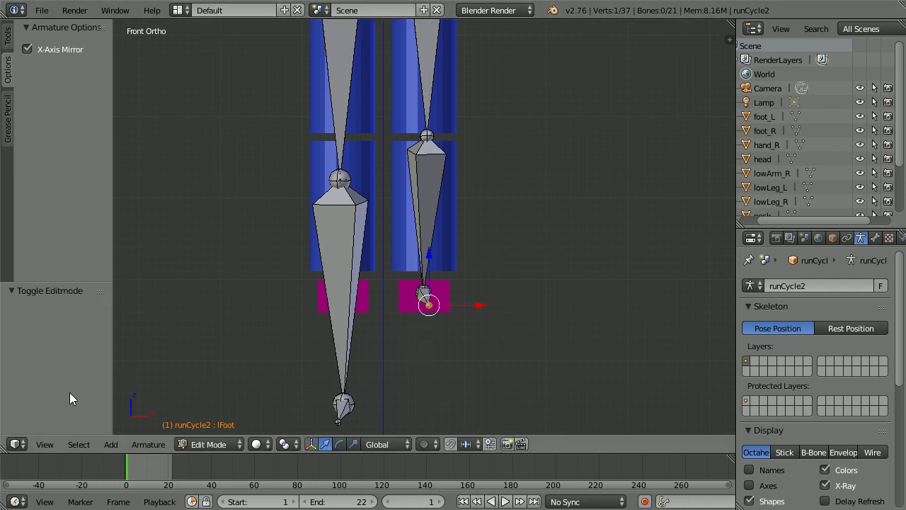
left_click(46, 445)
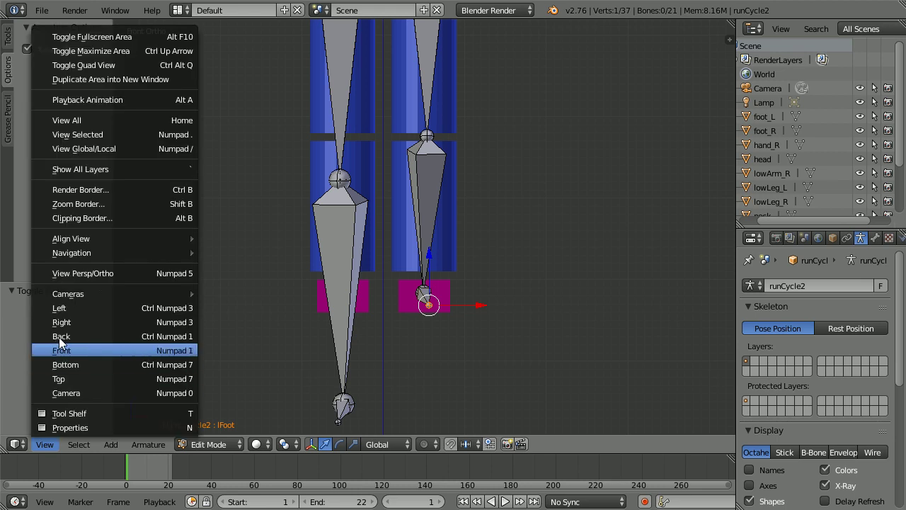
In right view, aim lFoot forward along the foot block, centre the ankle, then enter Pose Mode
left_click(105, 322)
left_click_drag(439, 305, 385, 290)
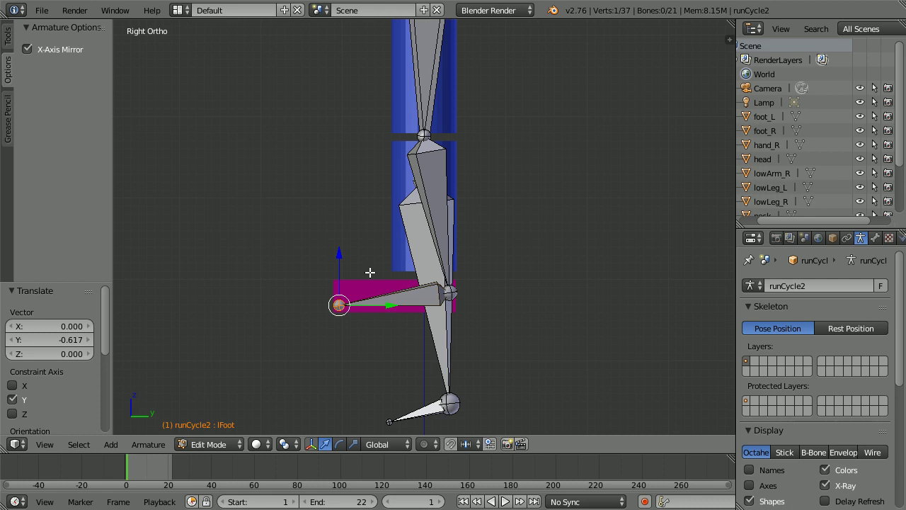
left_click_drag(340, 253, 336, 247)
right_click(450, 292)
left_click_drag(500, 292, 489, 293)
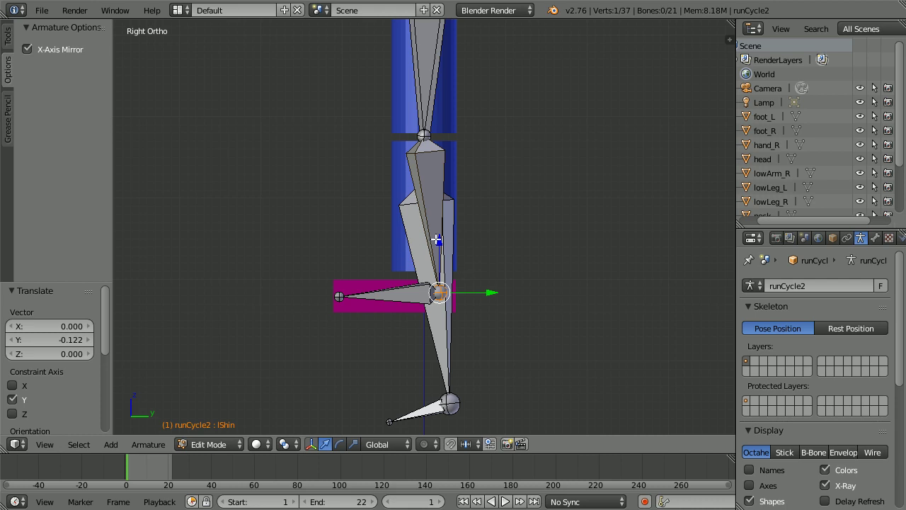
left_click_drag(440, 241, 440, 242)
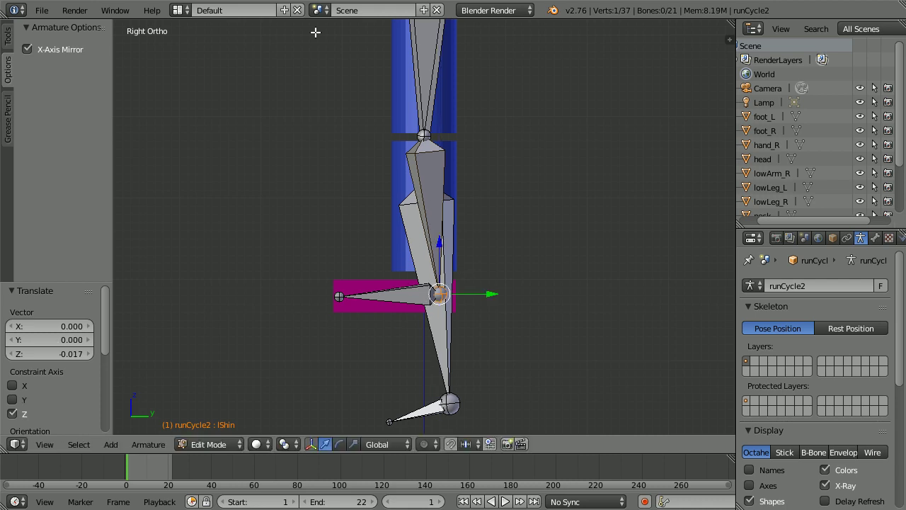
key("Tab")
key("Tab")
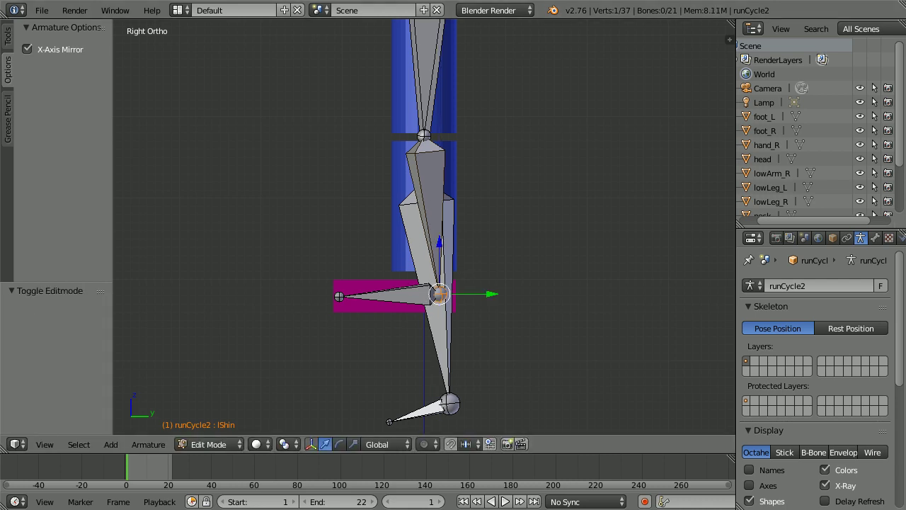
left_click(215, 444)
left_click(214, 396)
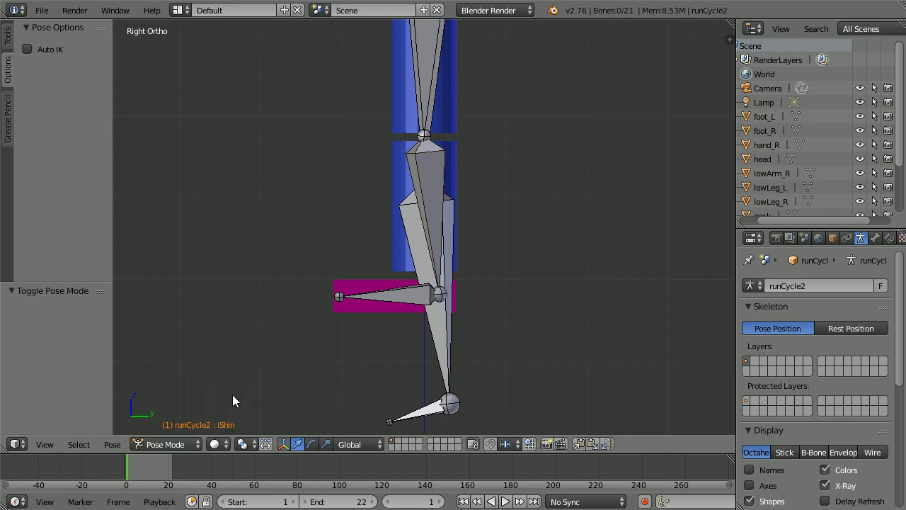
Parent the foot_L mesh to the lFoot bone, then undo the change
right_click(361, 309)
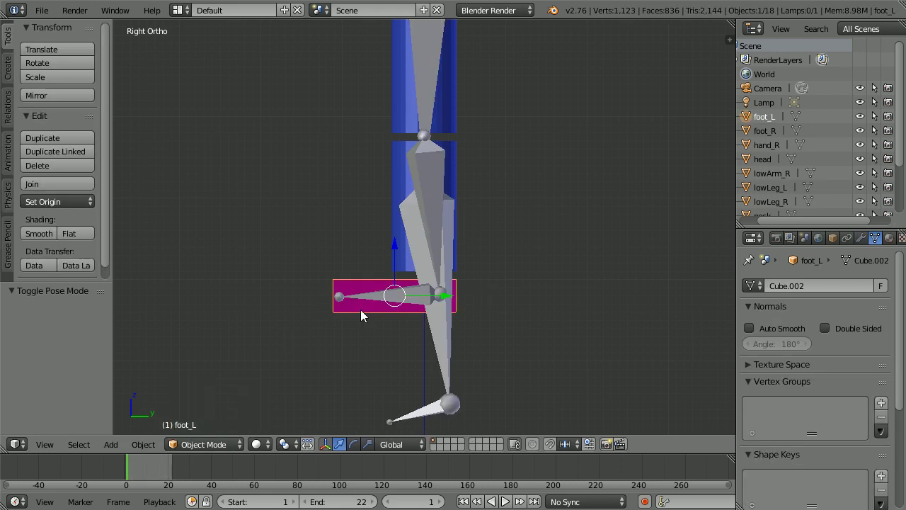
right_click(370, 297)
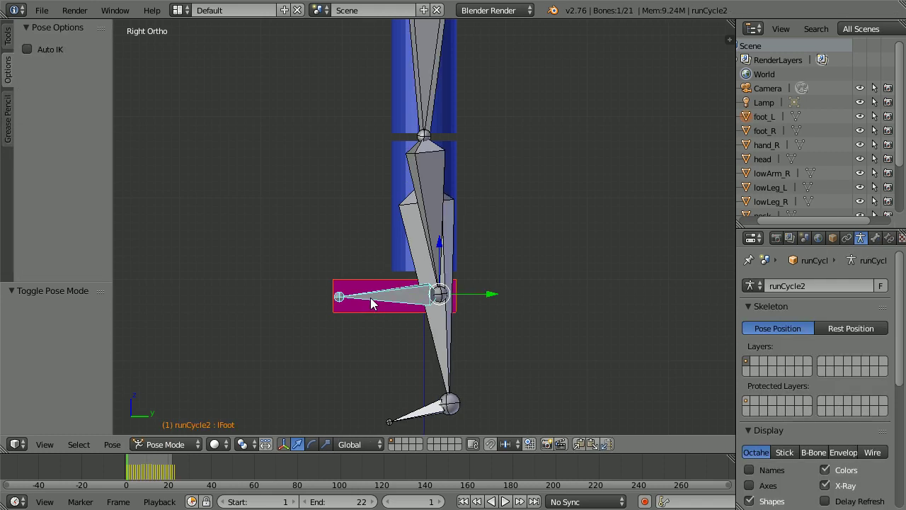
key("ctrl+p")
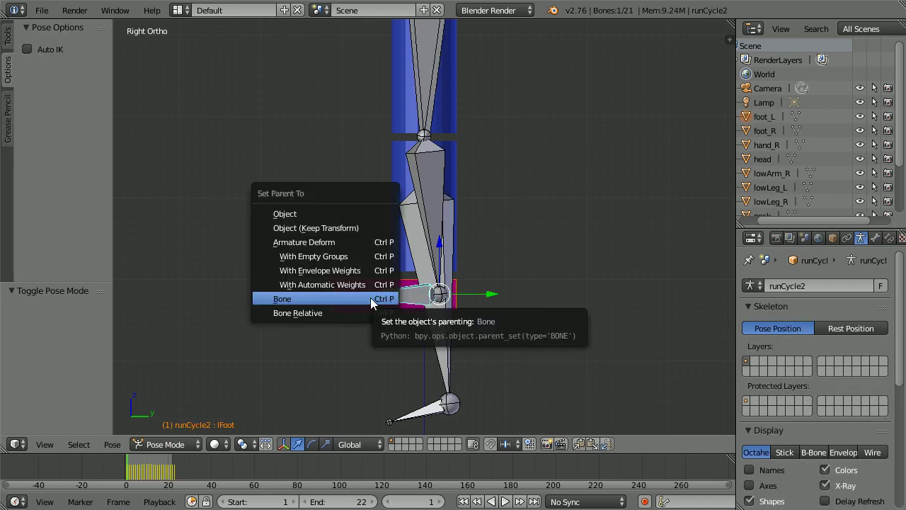
left_click(370, 297)
key("ctrl+z")
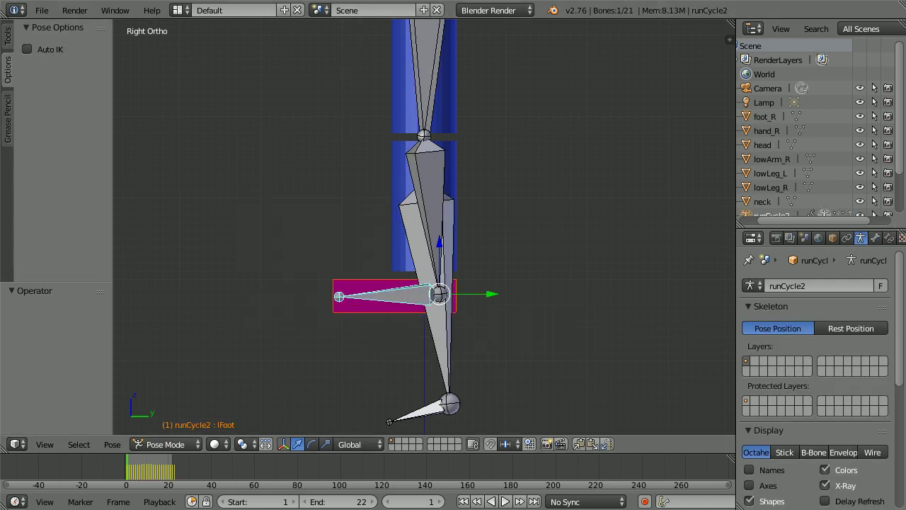
From the front view, parent the left lower-leg mesh to the lShin bone
left_click(44, 444)
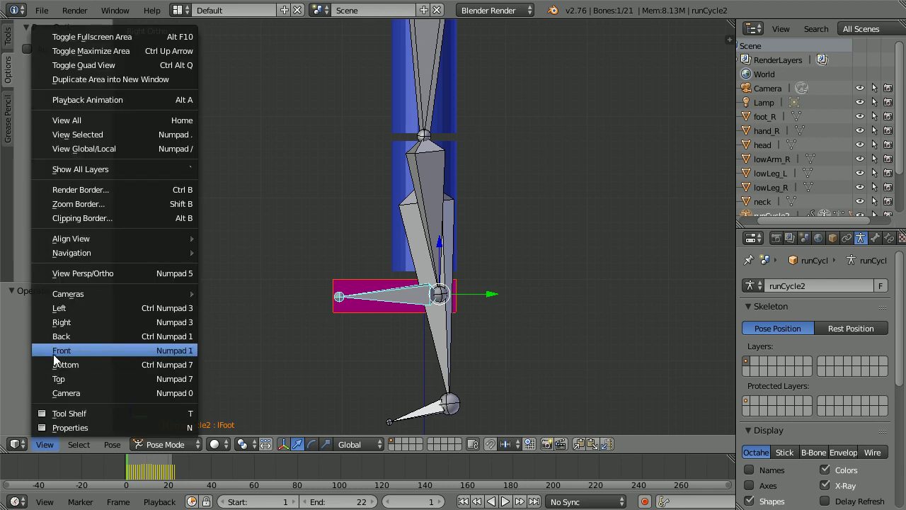
left_click(94, 350)
right_click(429, 183)
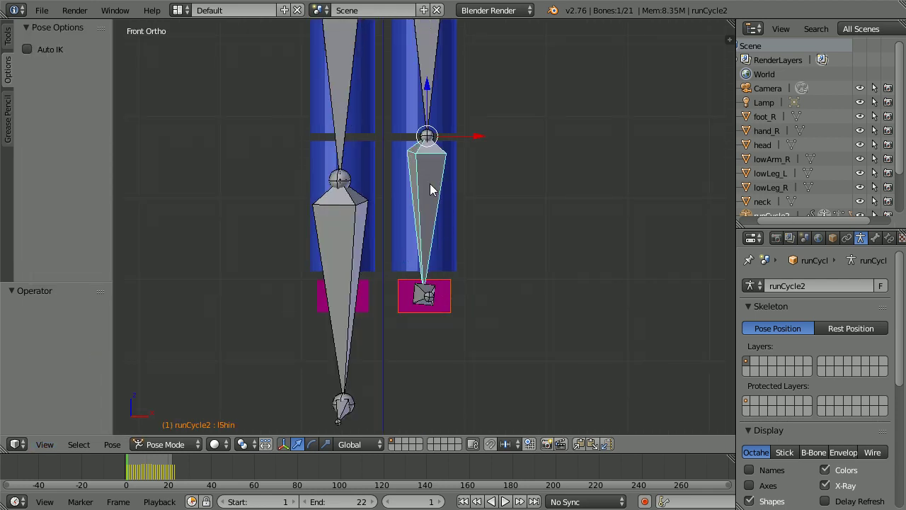
right_click(449, 257)
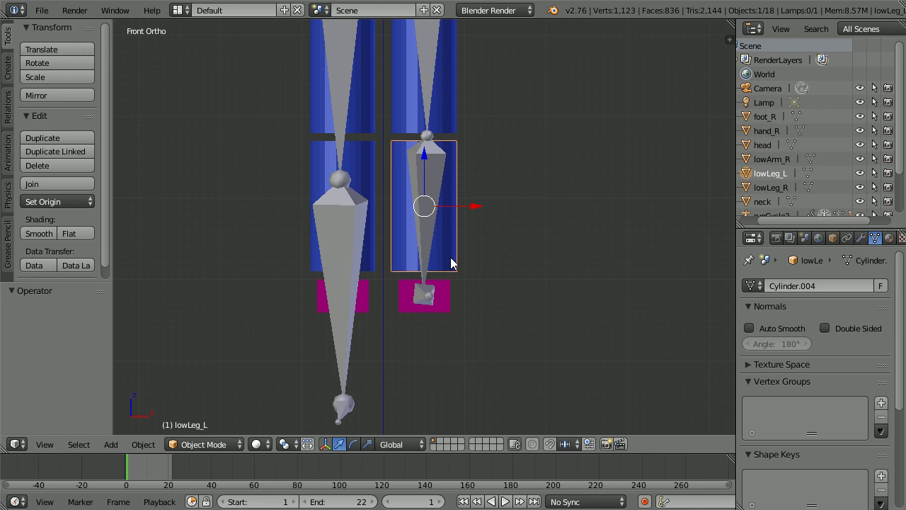
key("ctrl+z")
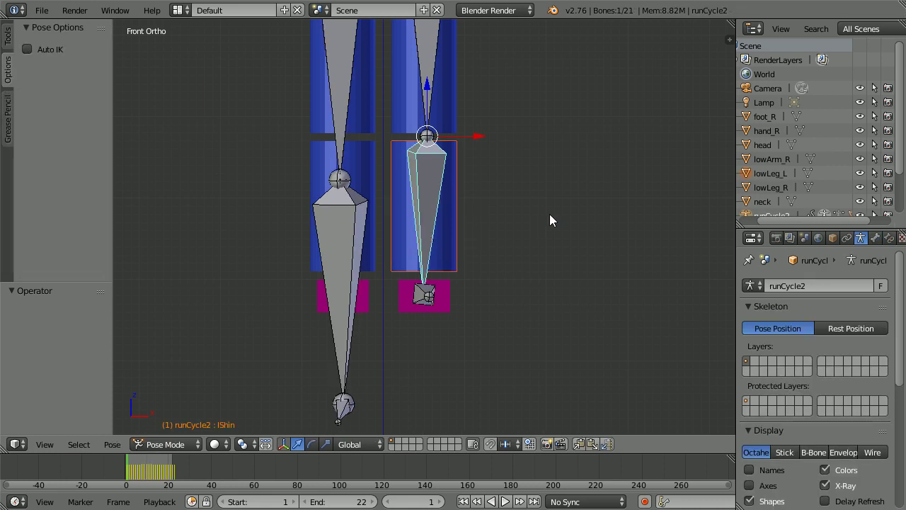
key("ctrl+p")
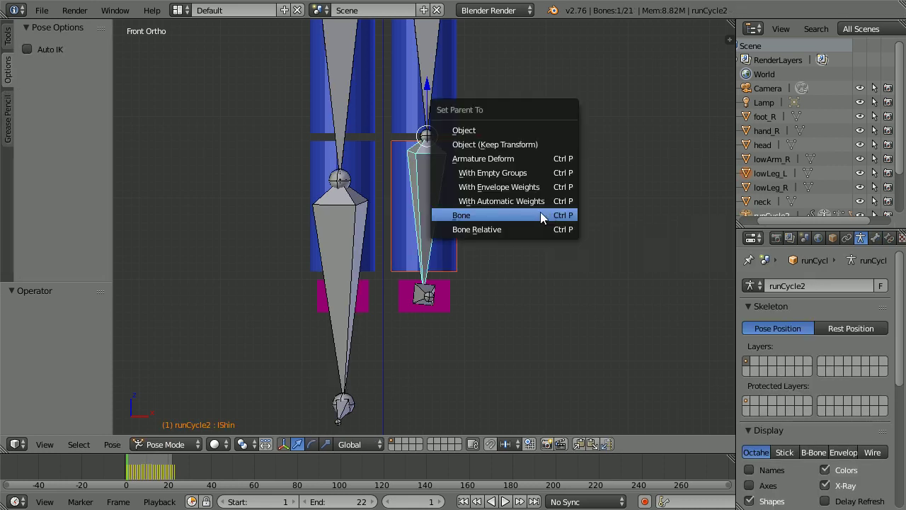
left_click(540, 215)
Parent the left upper-leg mesh to the lThigh bone
right_click(428, 60)
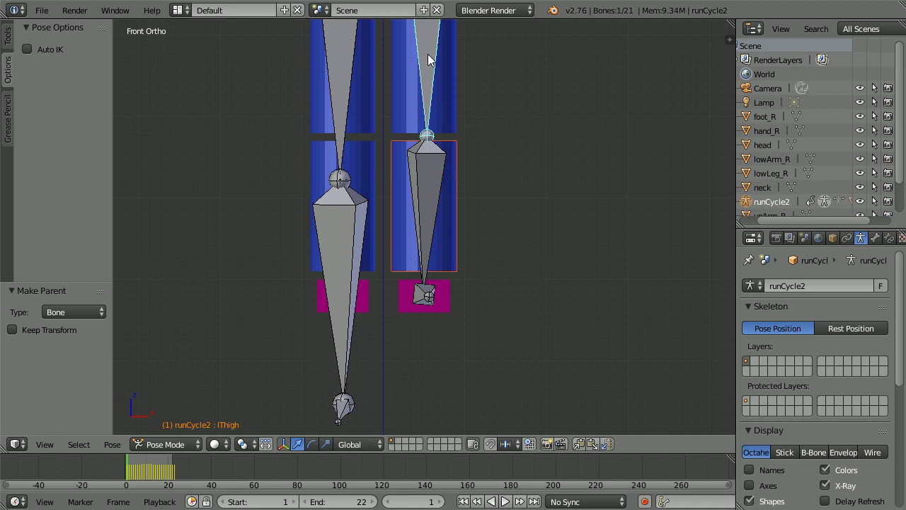
right_click(443, 99)
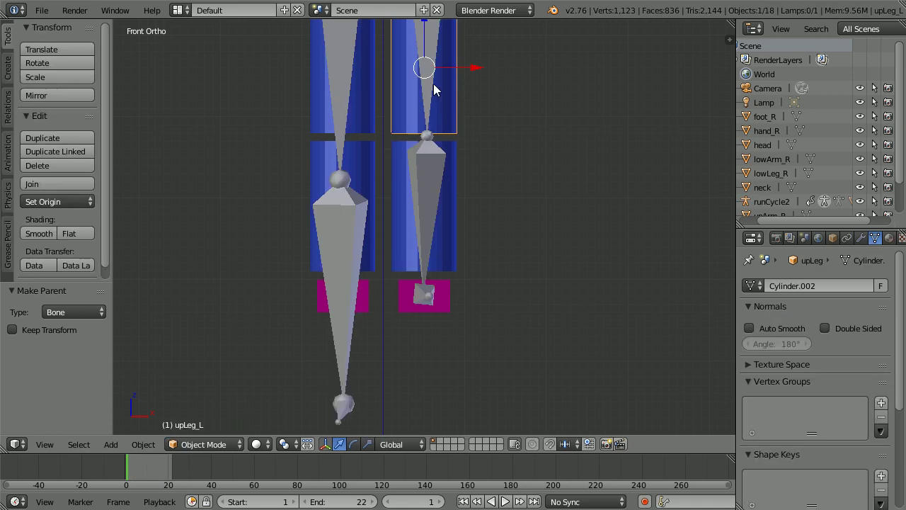
key("ctrl+z")
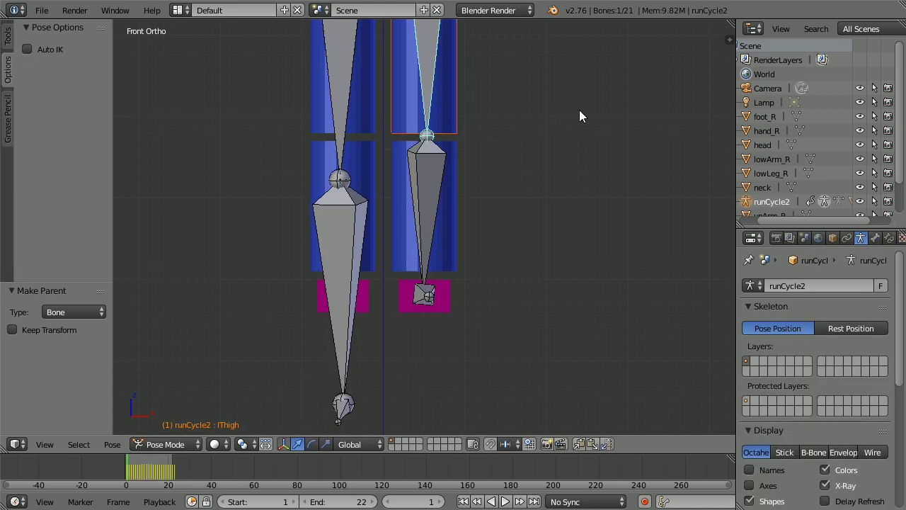
key("ctrl+p")
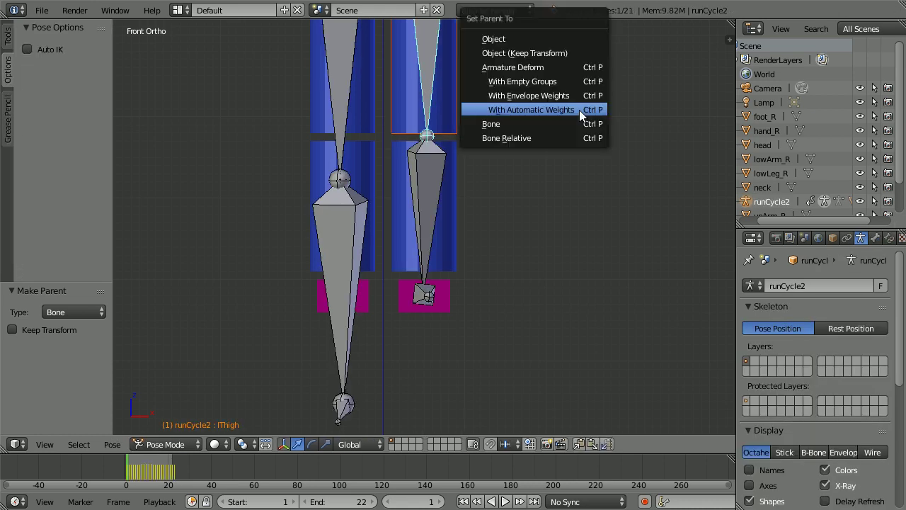
left_click(534, 123)
scroll(505, 241, "down", 2)
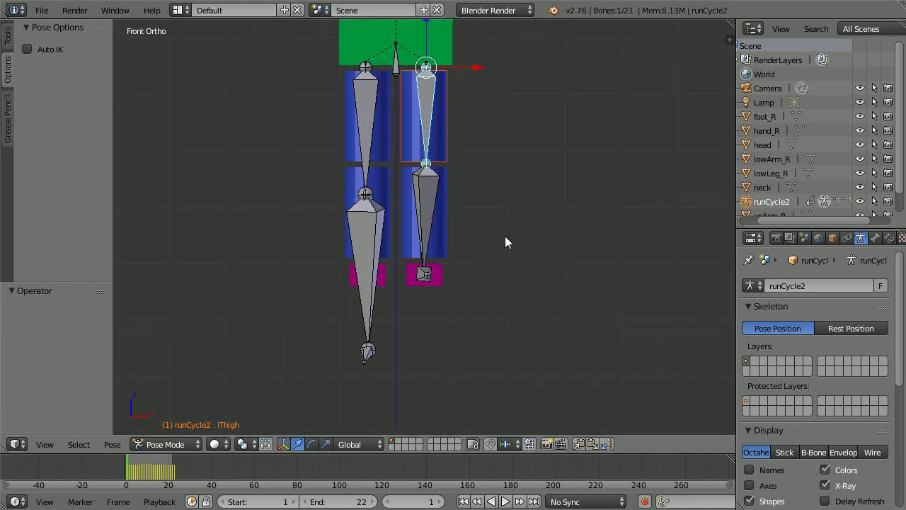
scroll(505, 241, "down", 5)
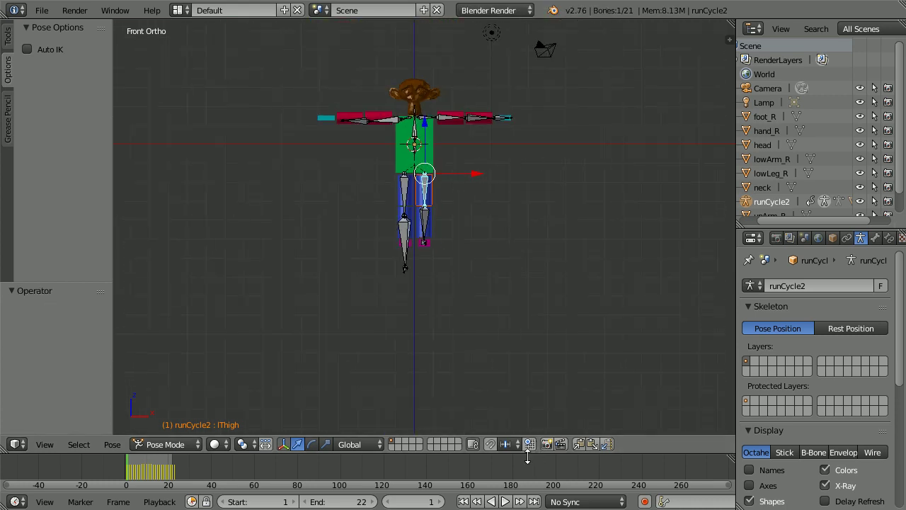
Play the run cycle while orbiting, rewind to frame 1, then edit bones in front view
left_click(504, 501)
middle_click_drag(622, 262, 495, 265)
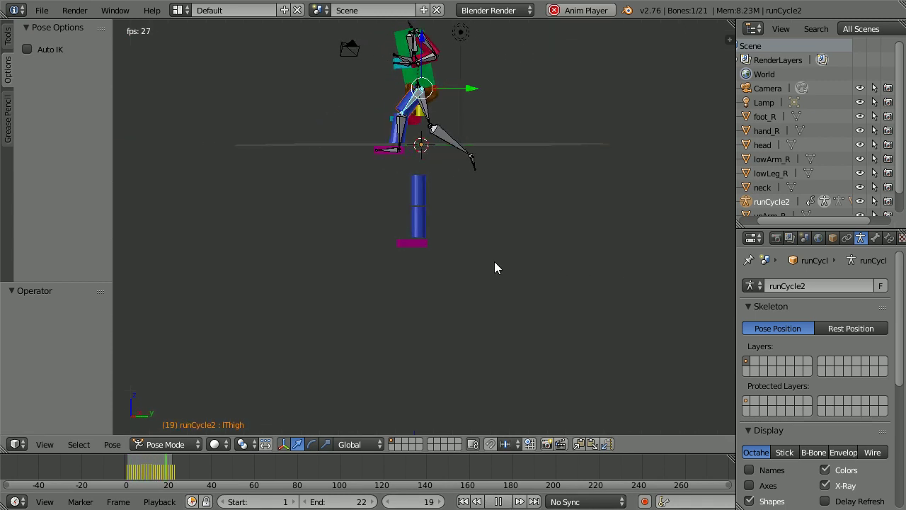
left_click(498, 501)
left_click(463, 501)
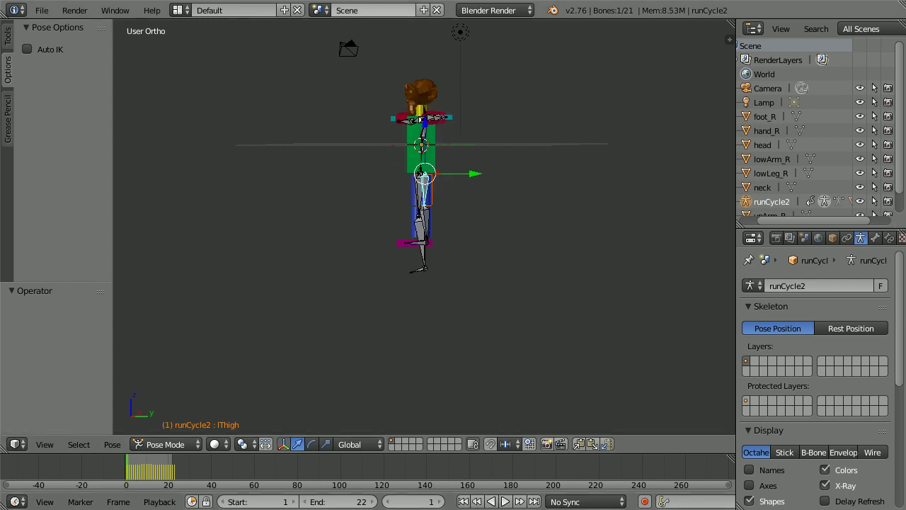
key("KP_1")
key("Tab")
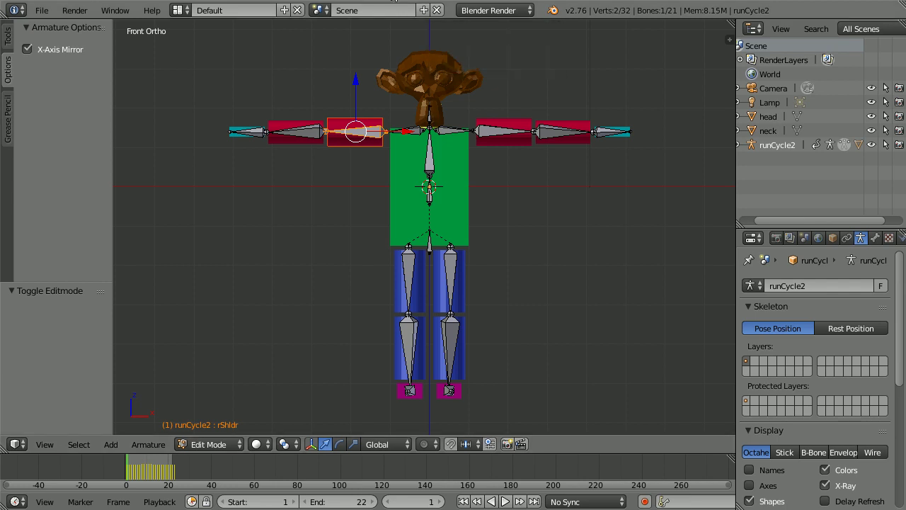
Set the head bone's tail Z to 2.5, tail X to 0 and head X to 0
scroll(531, 253, "up", 4)
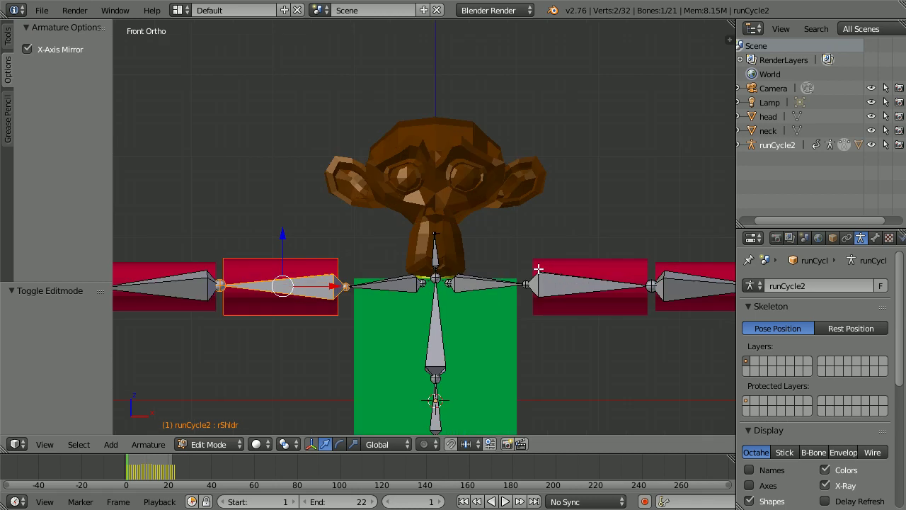
scroll(538, 268, "up", 8)
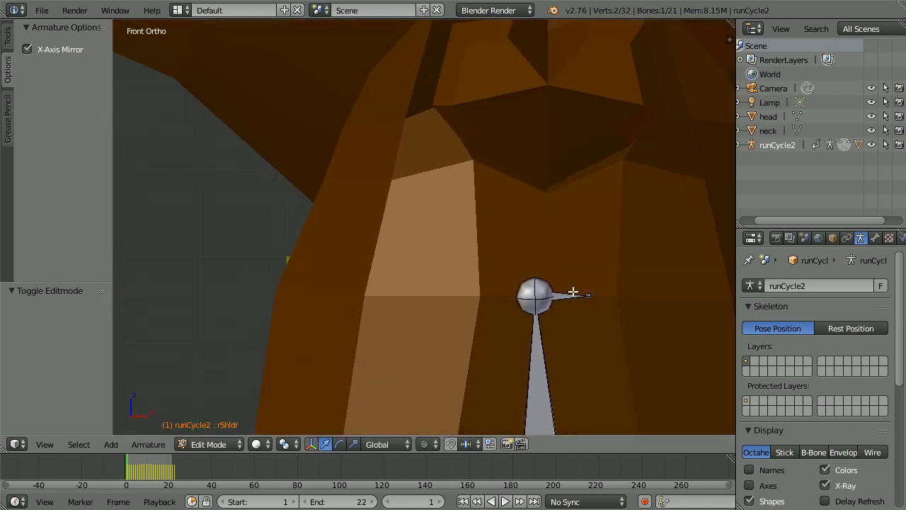
right_click(565, 298)
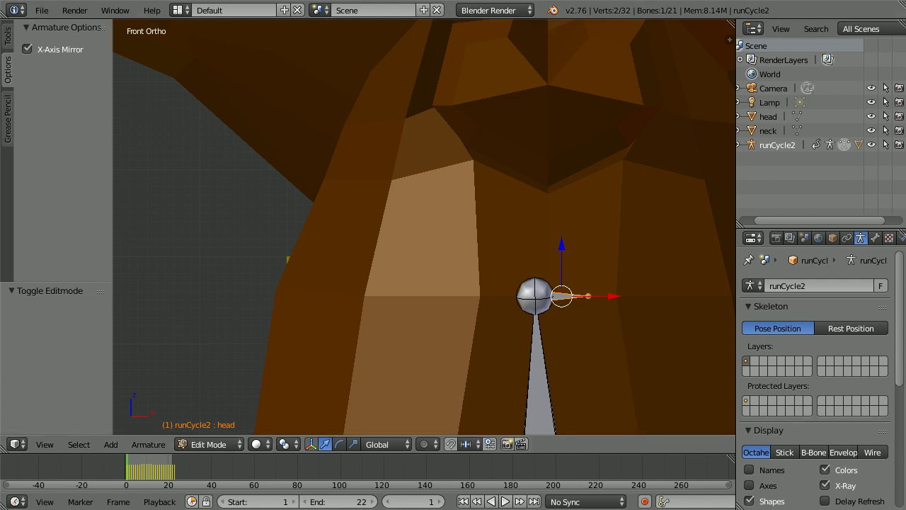
left_click(875, 238)
left_click(813, 369)
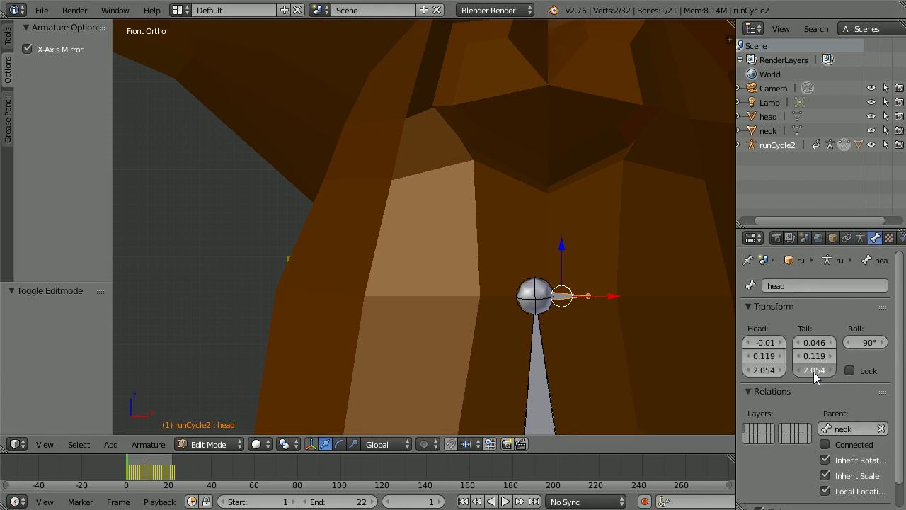
type("2.5")
key("Return")
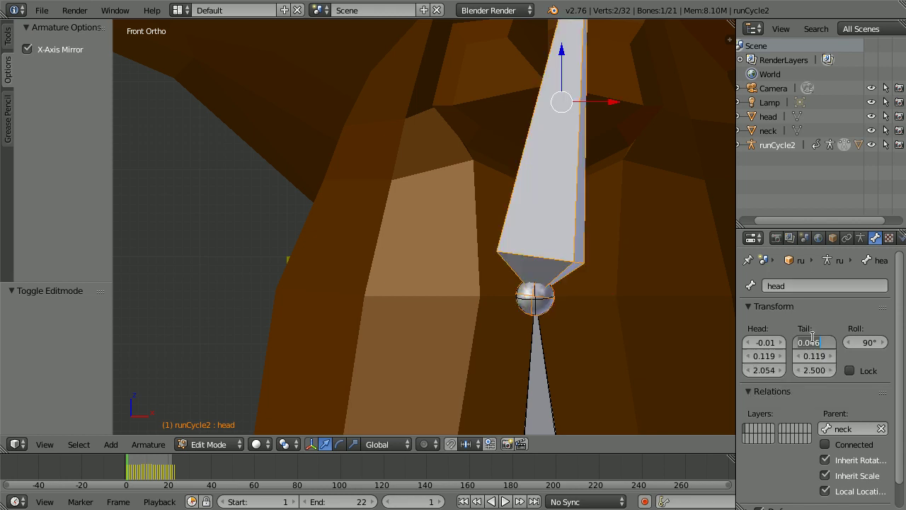
left_click(813, 343)
key("Return")
left_click(760, 342)
type("0")
key("Return")
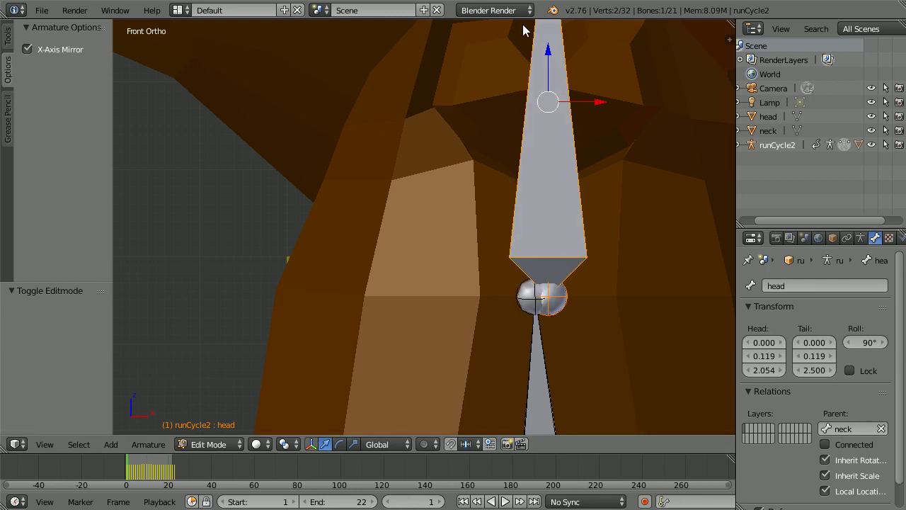
Set the neck bone's tail X to 0
right_click(535, 418)
left_click(816, 343)
type("0")
key("Return")
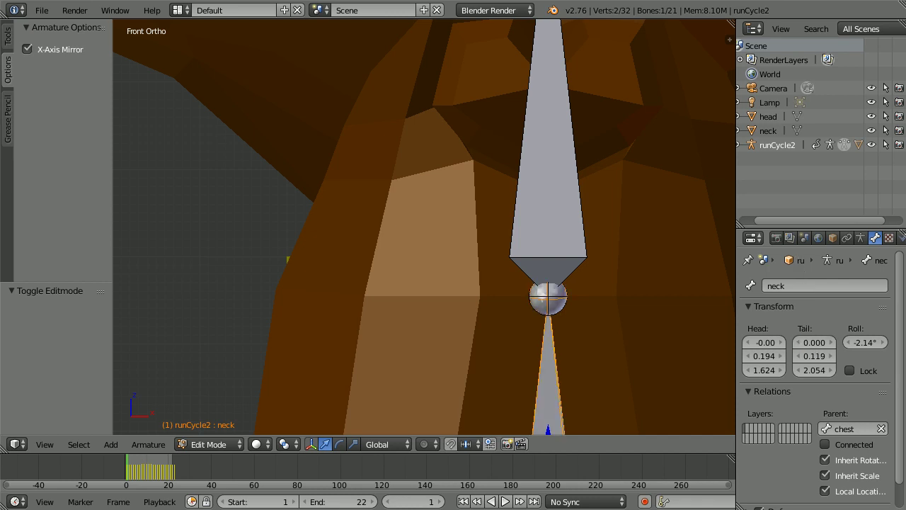
Connect the head bone to the neck bone as its parent
right_click(553, 206)
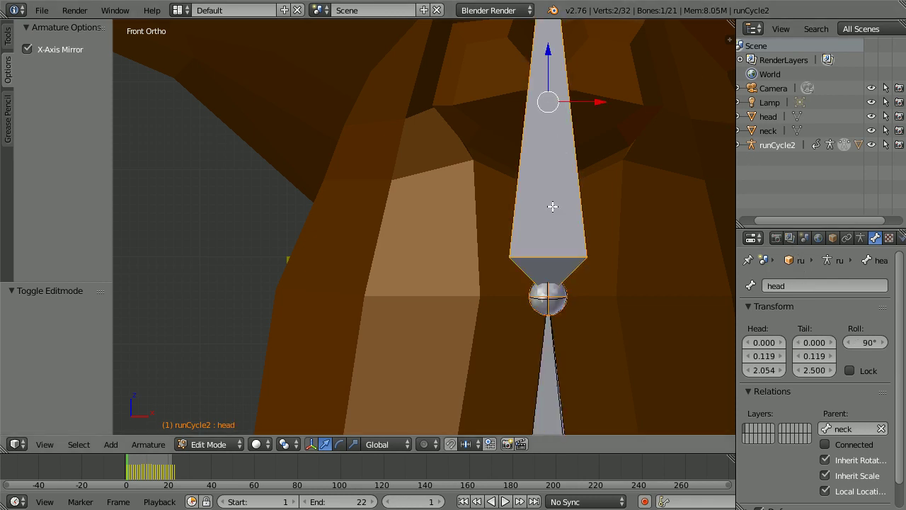
right_click(553, 410, "shift")
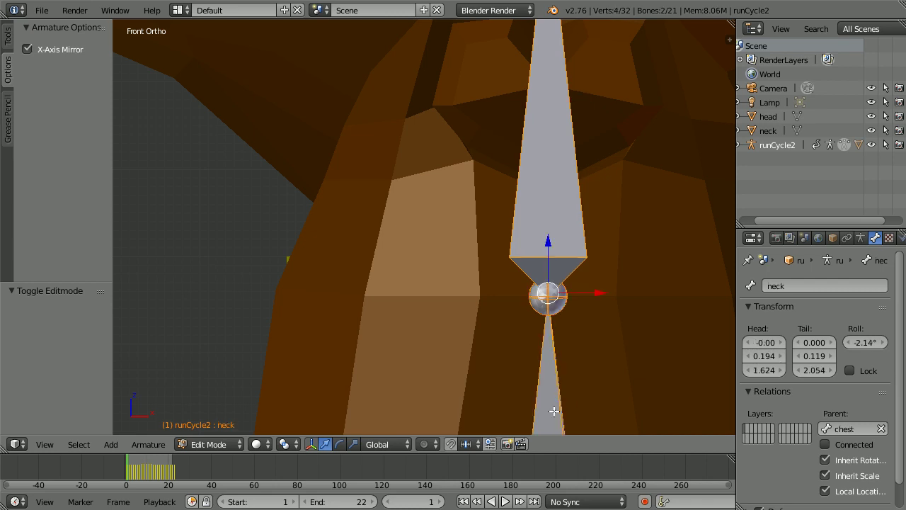
key("ctrl+p")
left_click(706, 279)
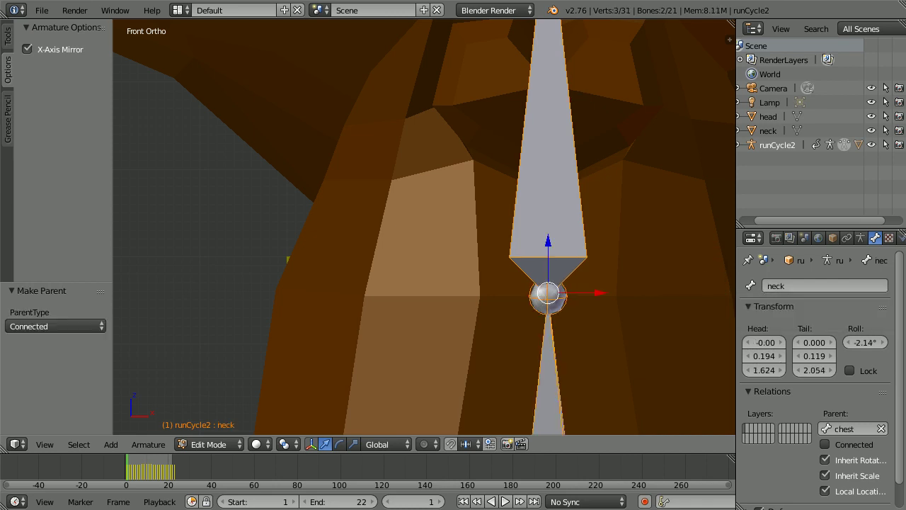
key("Tab")
key("Tab")
scroll(189, 344, "down", 7)
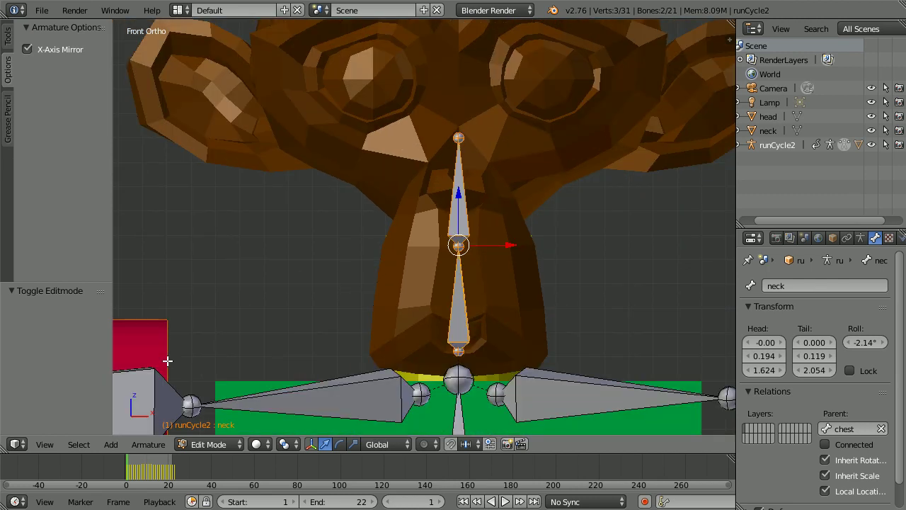
In Right Ortho view, raise the neck bone's tip vertically to Z 2.115
scroll(168, 360, "down", 2)
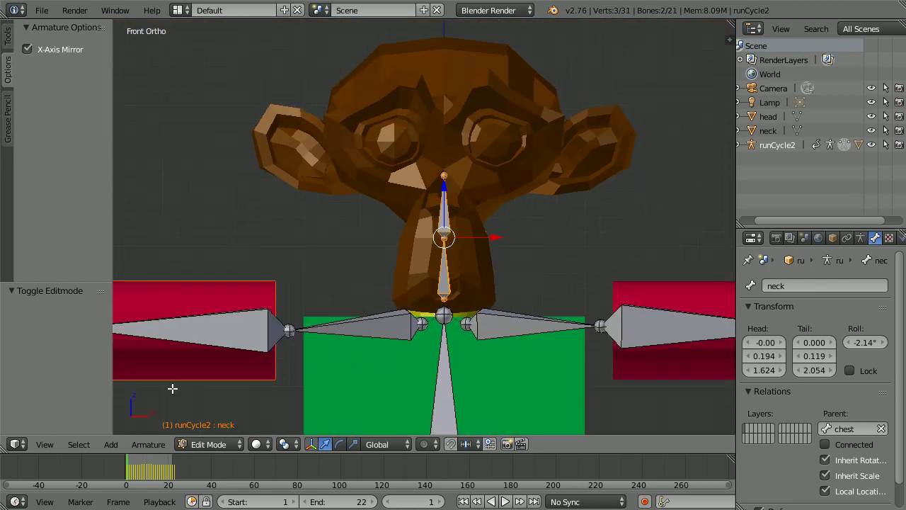
left_click(45, 444)
left_click(77, 322)
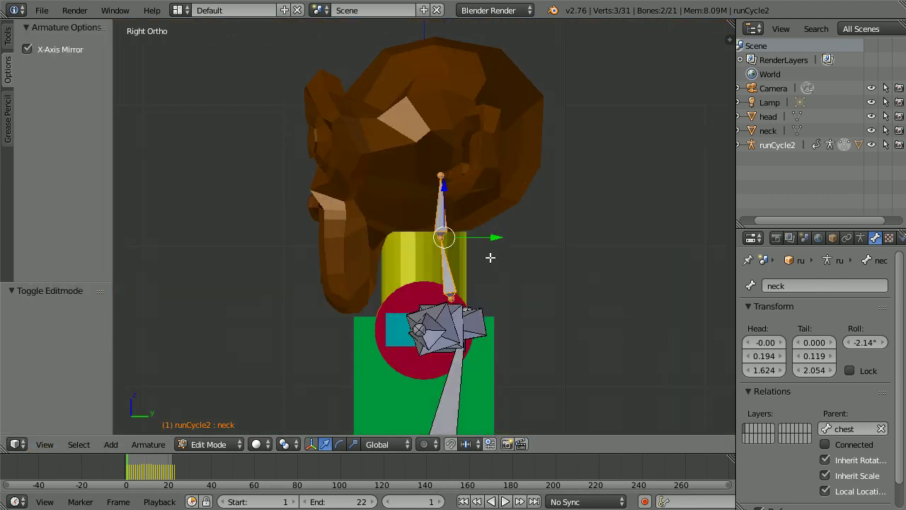
right_click(457, 373)
right_click(434, 240)
key("g")
key("z")
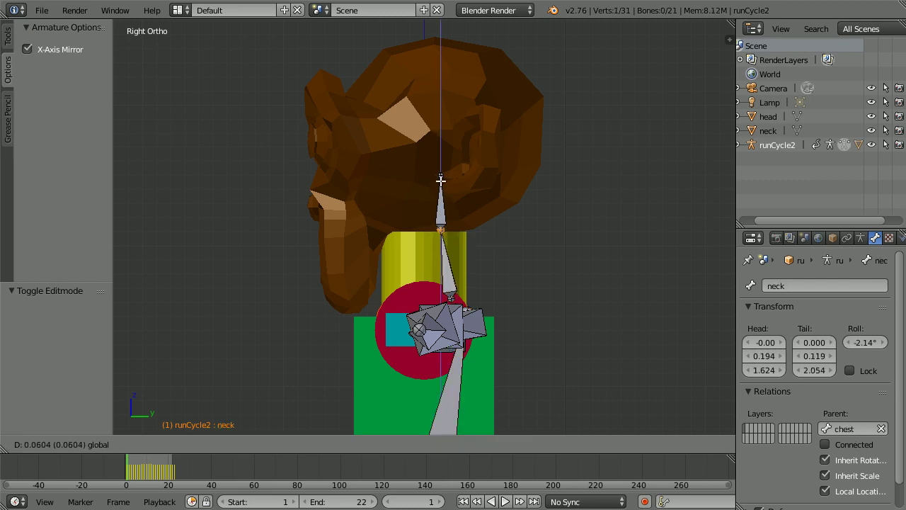
left_click(441, 178)
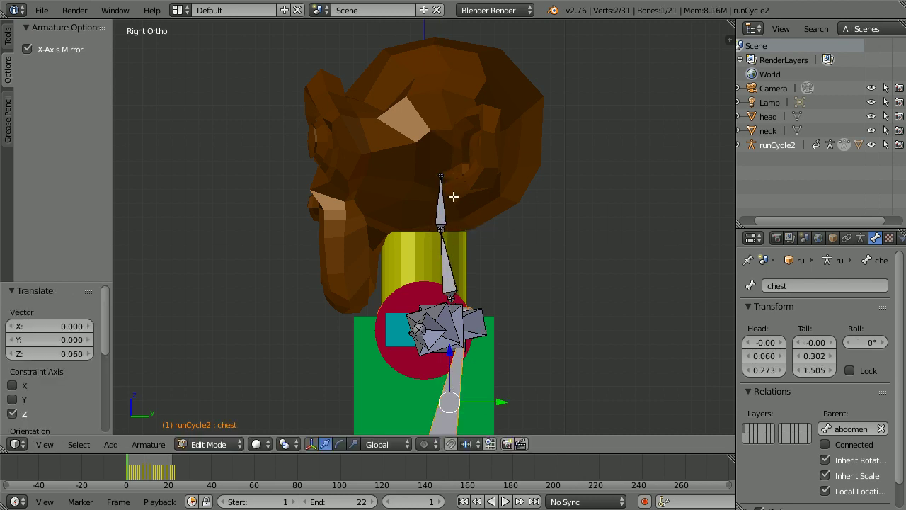
Stretch the head bone's tip up through the monkey head to Z 3.400
right_click(440, 176)
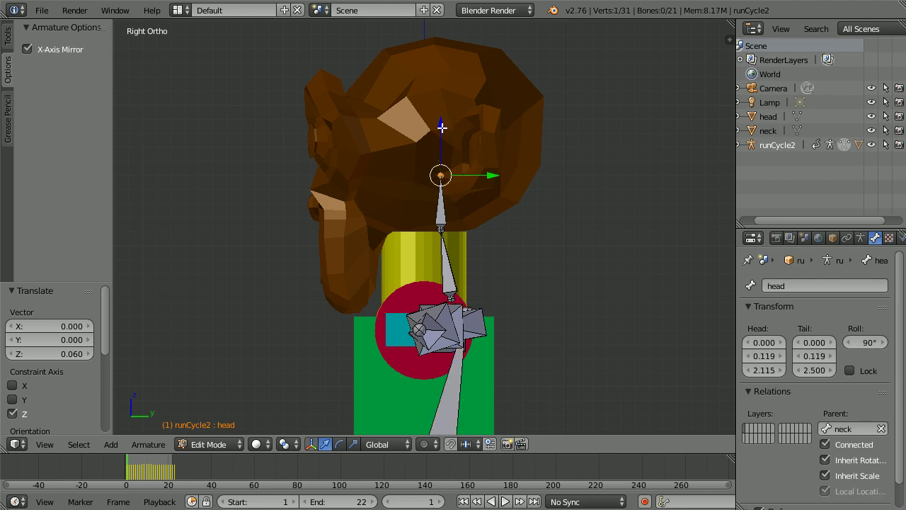
key("g")
key("z")
left_click(435, 414)
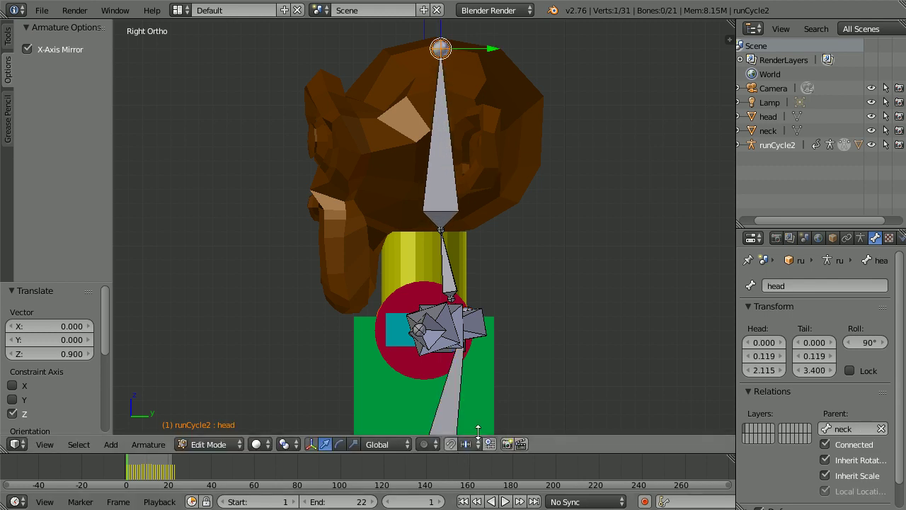
Switch the armature into Pose Mode
key("Tab")
key("Tab")
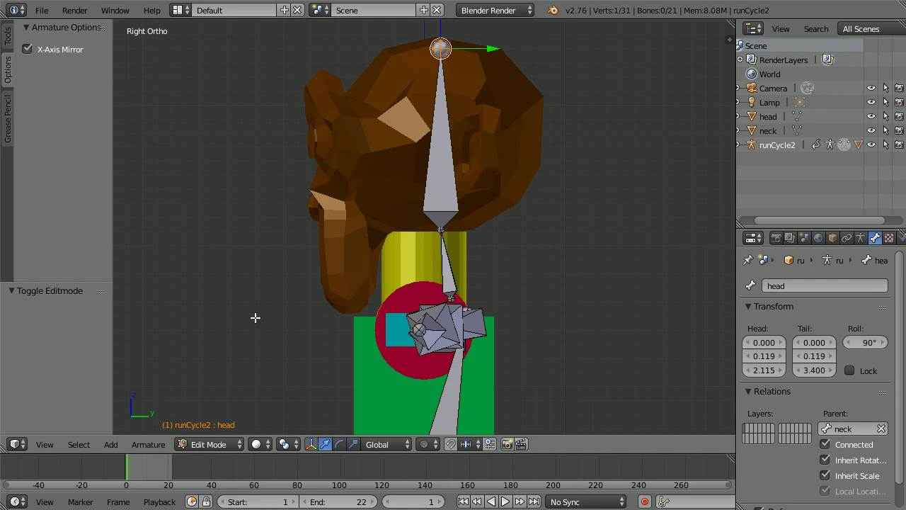
left_click(212, 450)
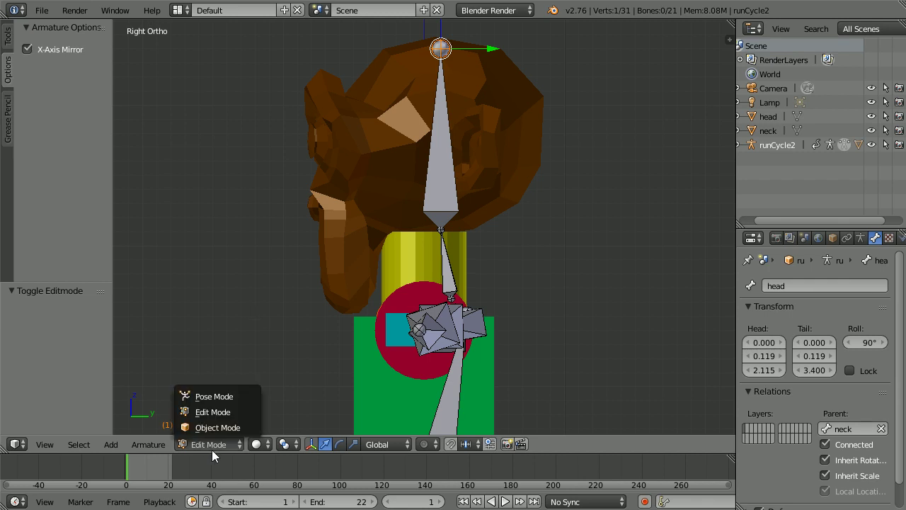
left_click(233, 397)
Parent the neck mesh to the runCycle2 neck bone with Ctrl+P > Bone
scroll(466, 373, "up", 4)
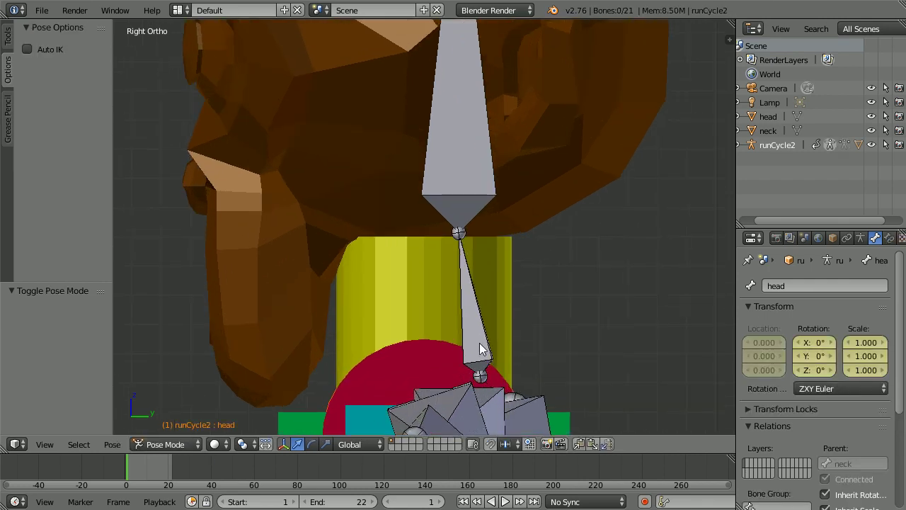
right_click(479, 343)
right_click(390, 296)
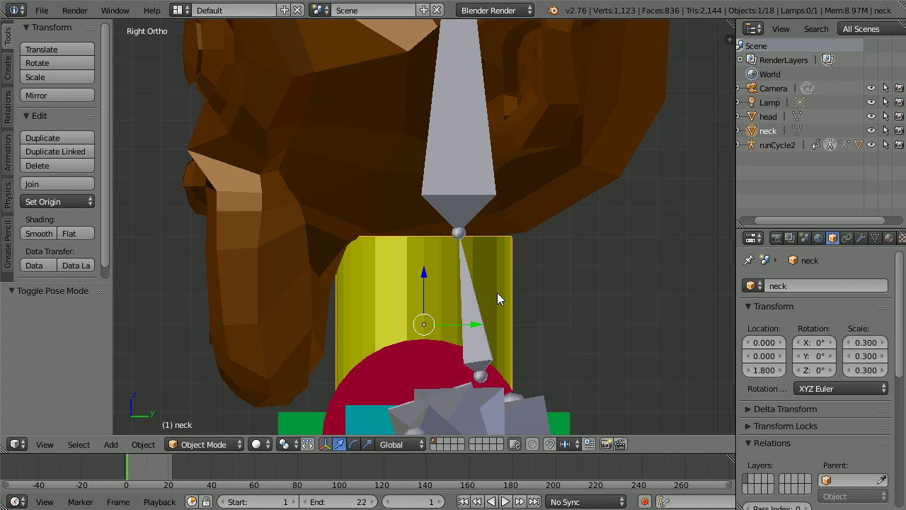
right_click(486, 332)
key("ctrl+Tab")
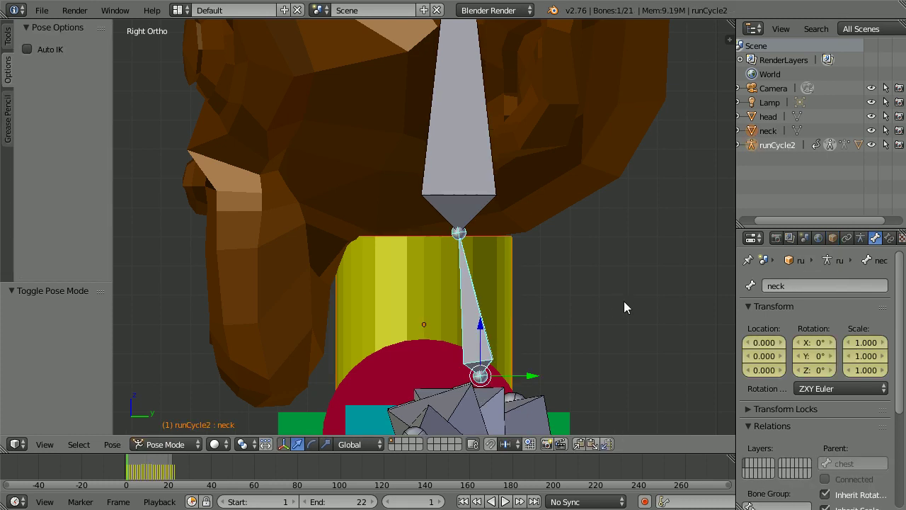
key("ctrl+p")
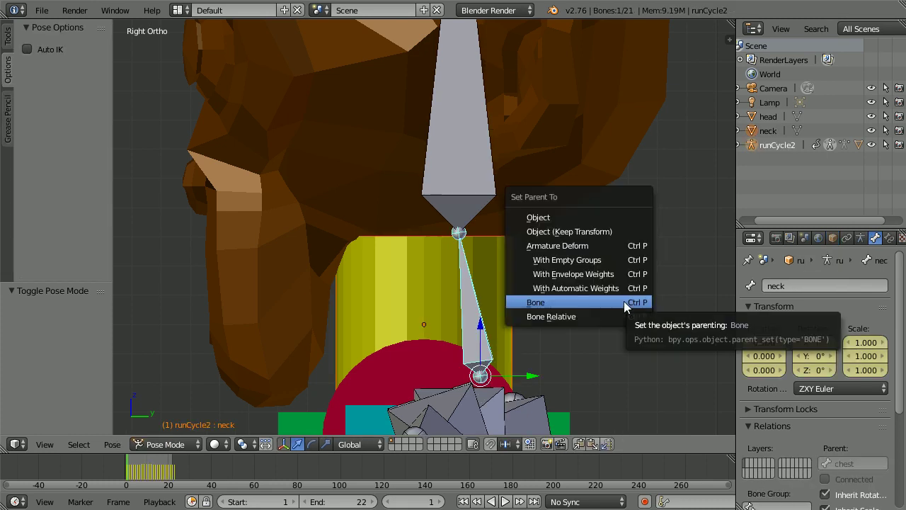
left_click(623, 300)
Parent the head mesh to the runCycle2 head bone with Ctrl+P > Bone
right_click(467, 153)
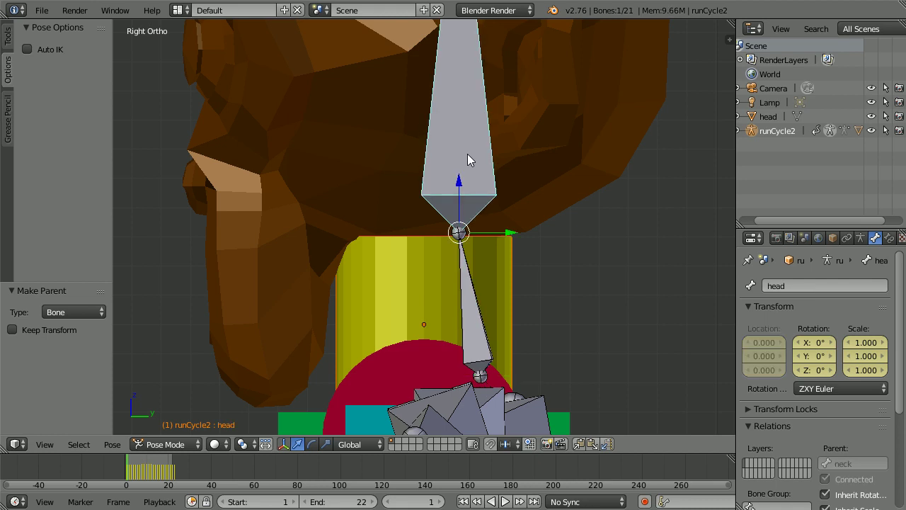
key("ctrl+Tab")
right_click(605, 134)
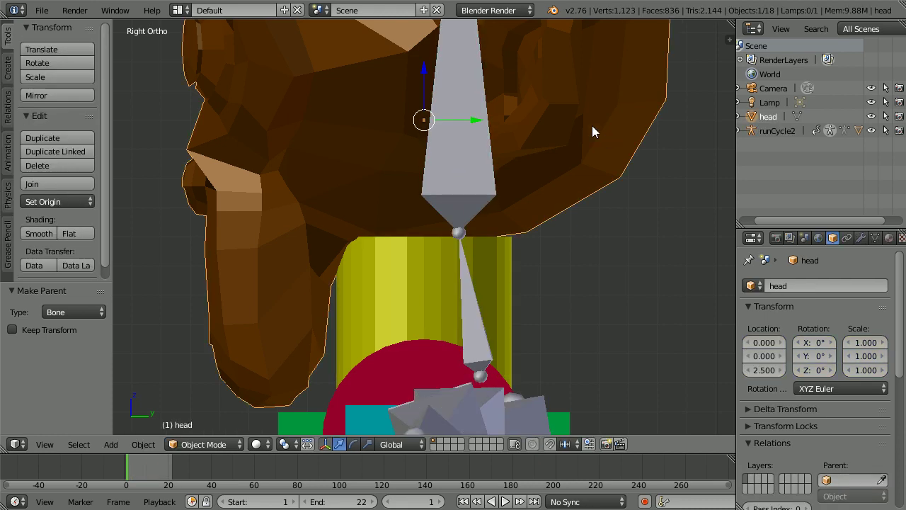
right_click(453, 168, "shift")
key("ctrl+Tab")
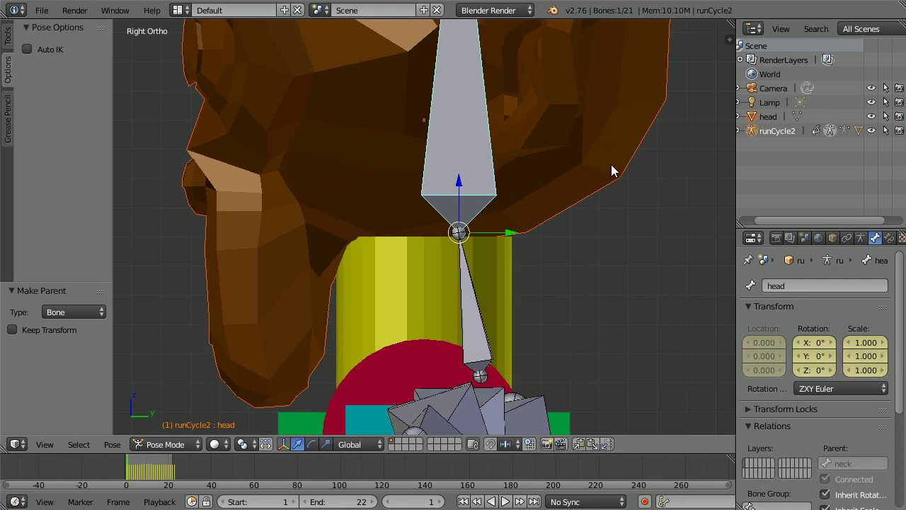
key("ctrl+p")
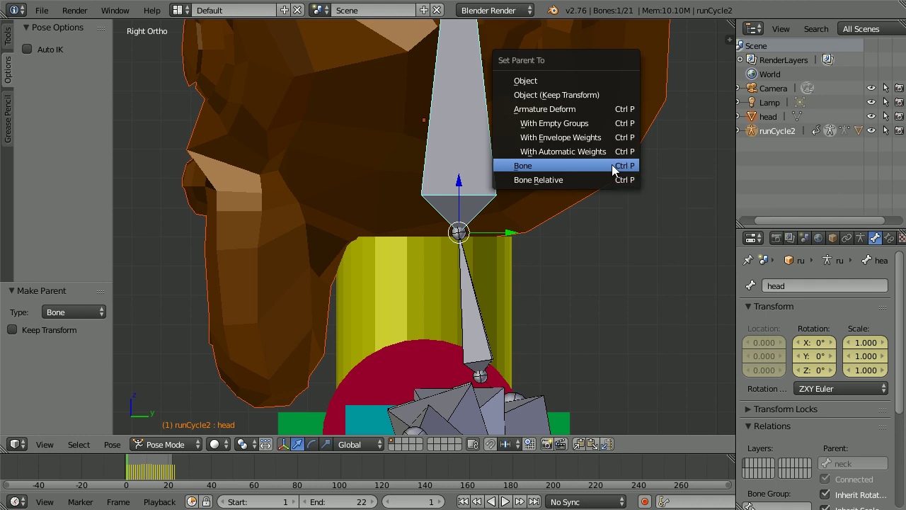
left_click(611, 164)
scroll(391, 182, "down", 10)
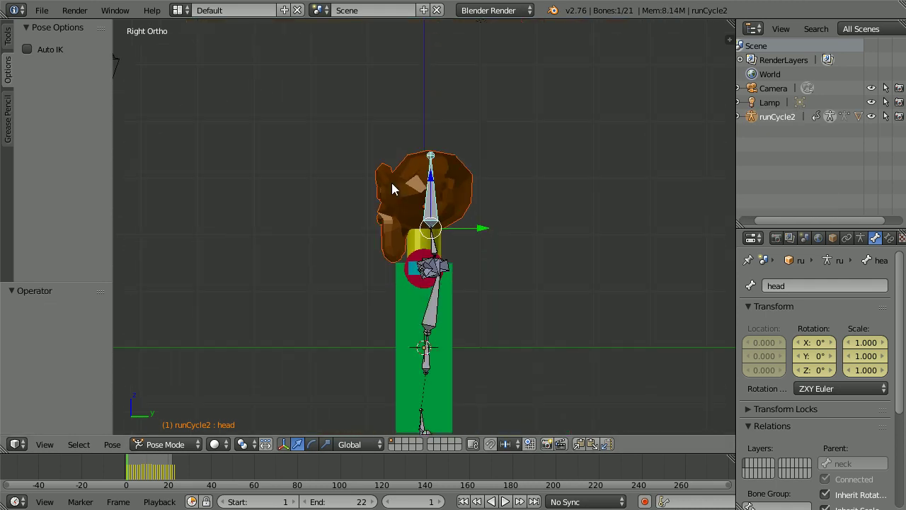
Play the run cycle from the front view, pause at frame 20, and rewind to frame 1
scroll(391, 182, "down", 2)
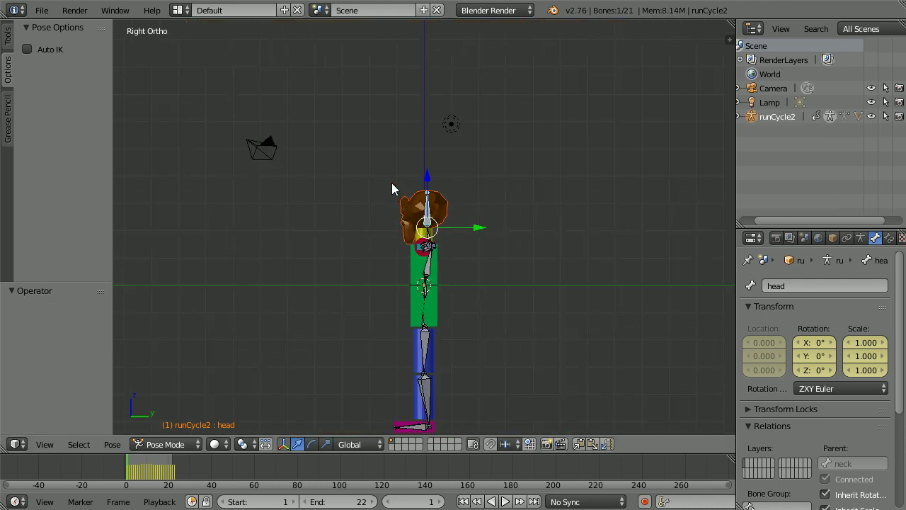
left_click(505, 501)
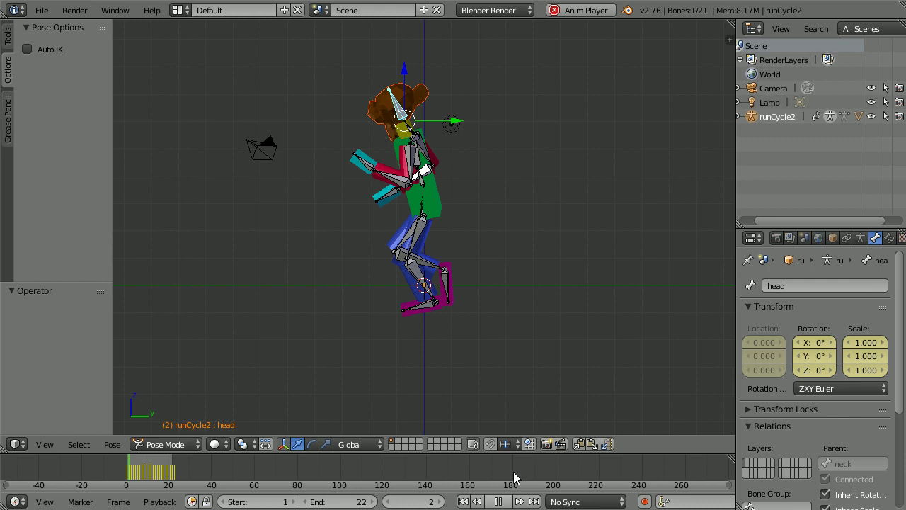
left_click(46, 443)
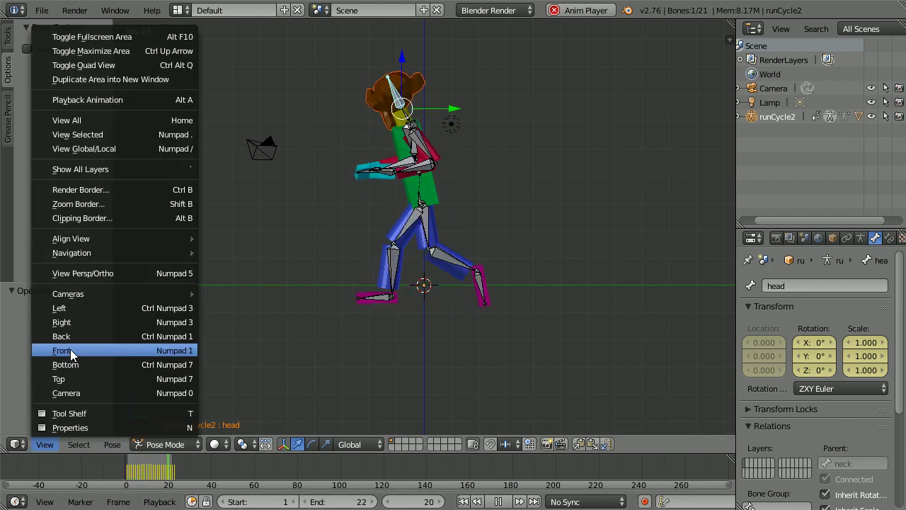
left_click(91, 350)
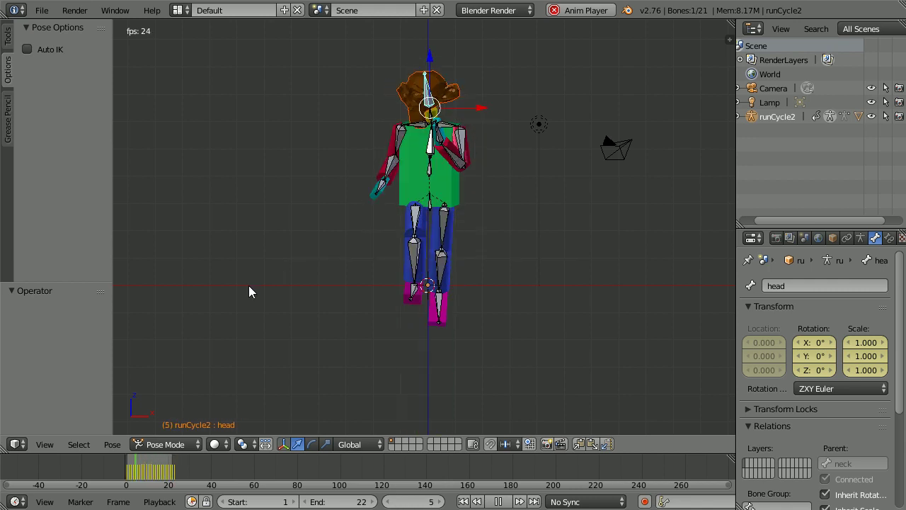
left_click(497, 501)
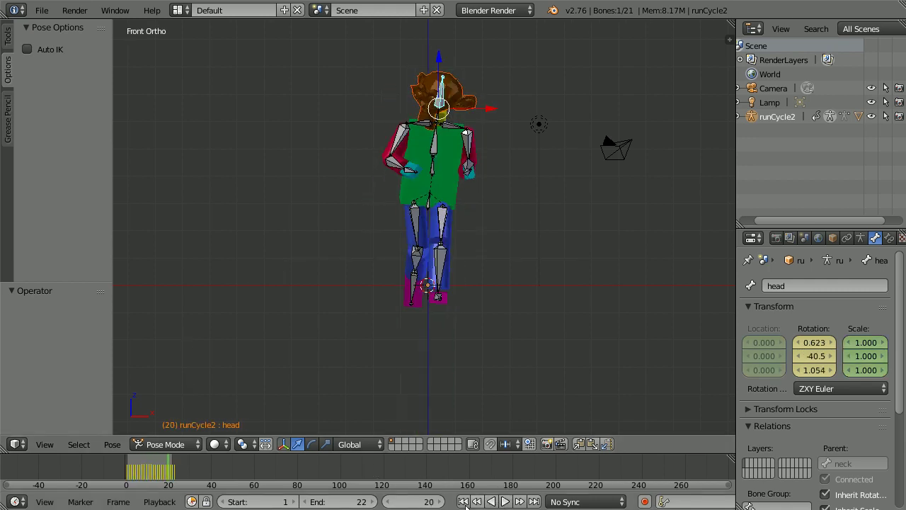
left_click(463, 502)
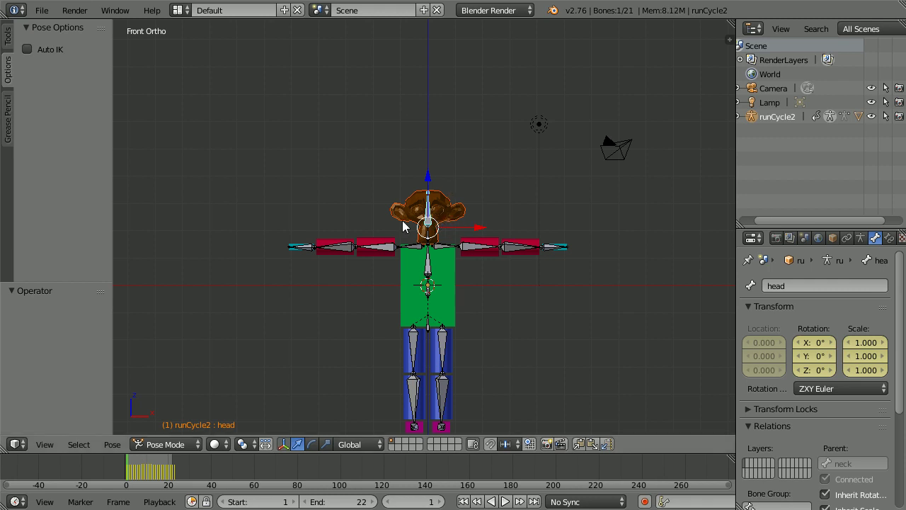
In Edit Mode, set the head bone's roll to 130°
left_click(177, 443)
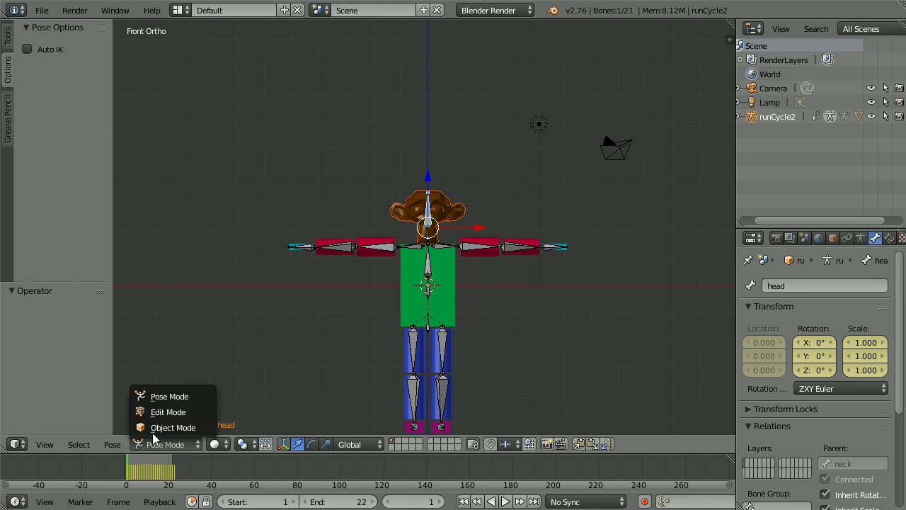
left_click(205, 411)
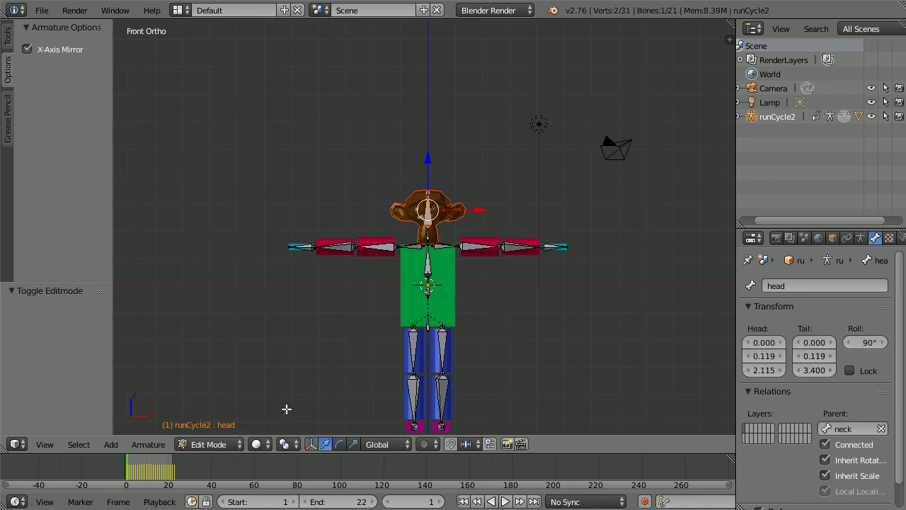
left_click(856, 343)
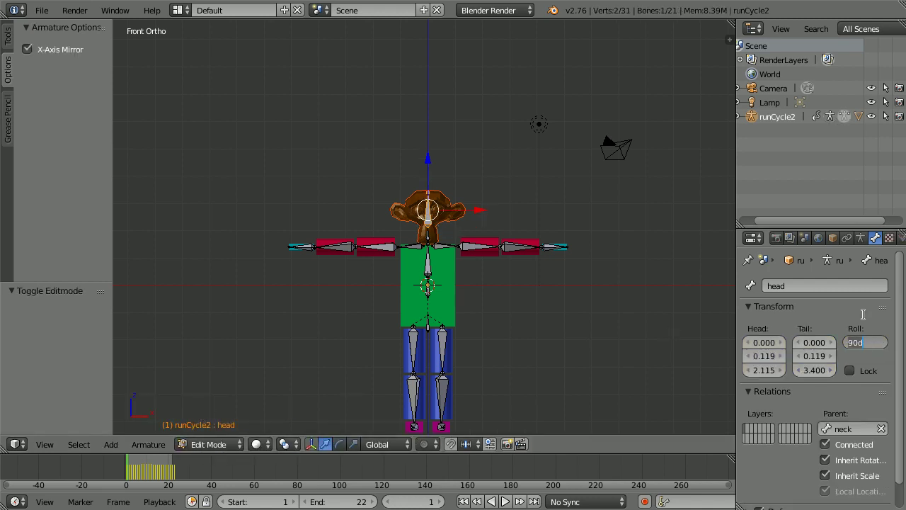
type("130")
key("Return")
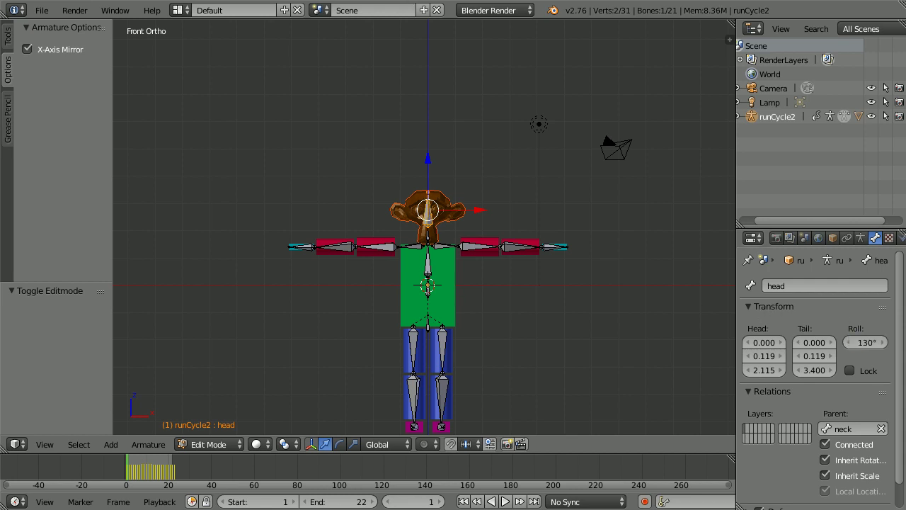
From the right view, shift the head bone's tail Y to 0.319
left_click(45, 444)
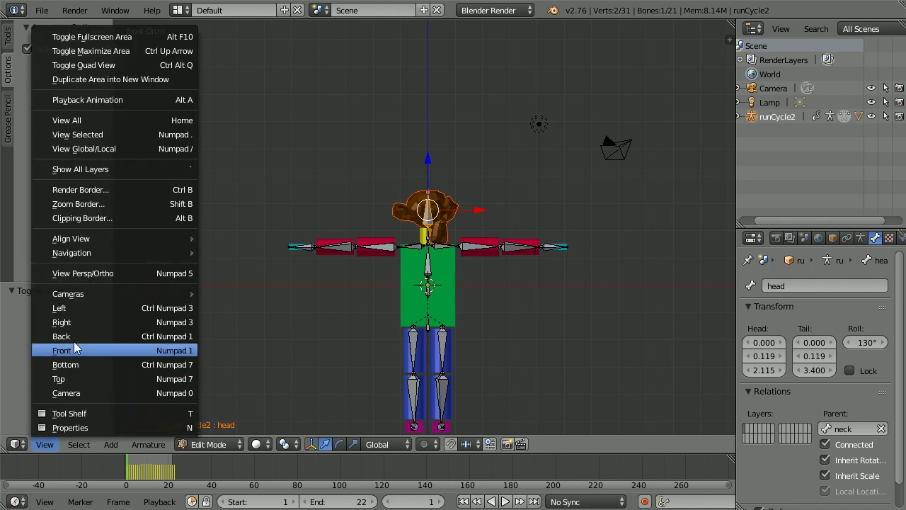
left_click(105, 322)
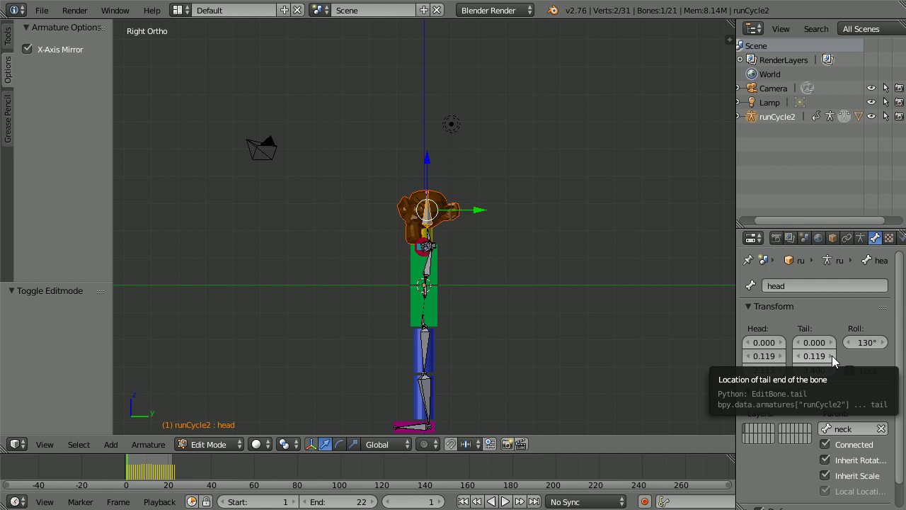
left_click(831, 355)
left_click(831, 356)
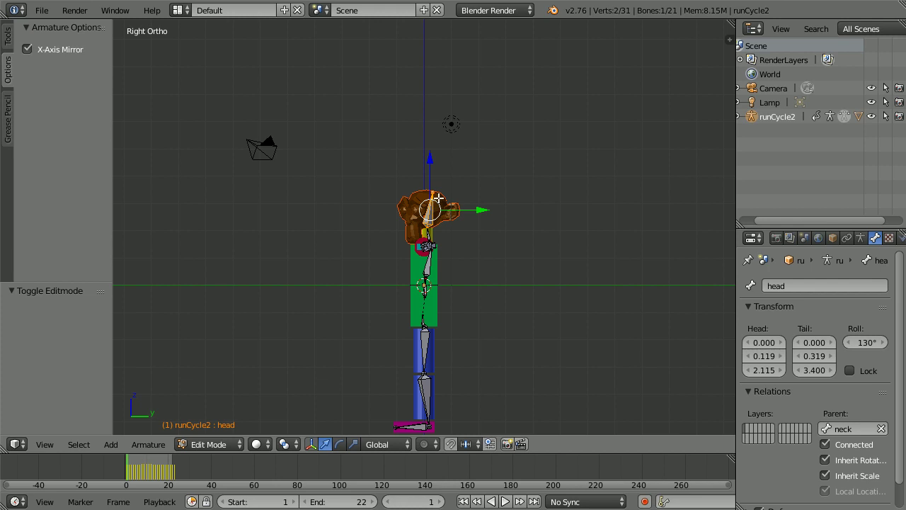
From the front view, lower the lHand bone's tail Z from 1.403 to 1.203
left_click(41, 444)
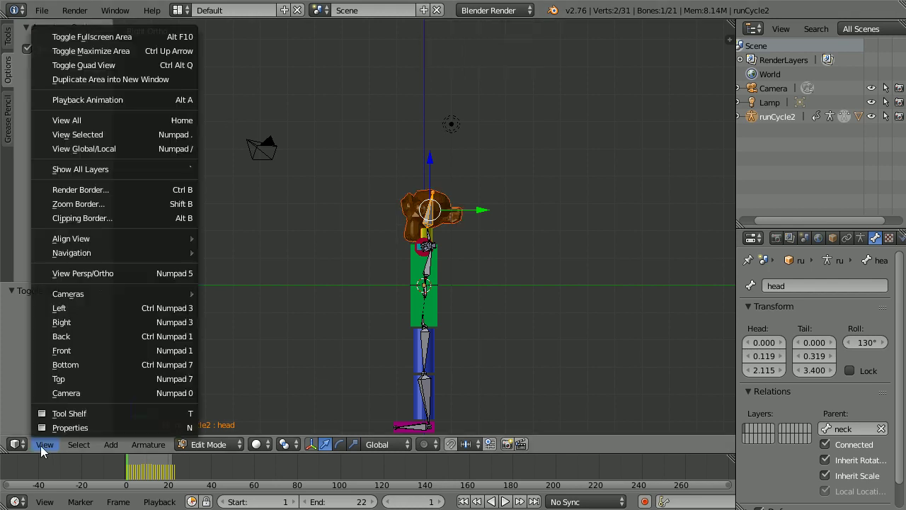
left_click(85, 351)
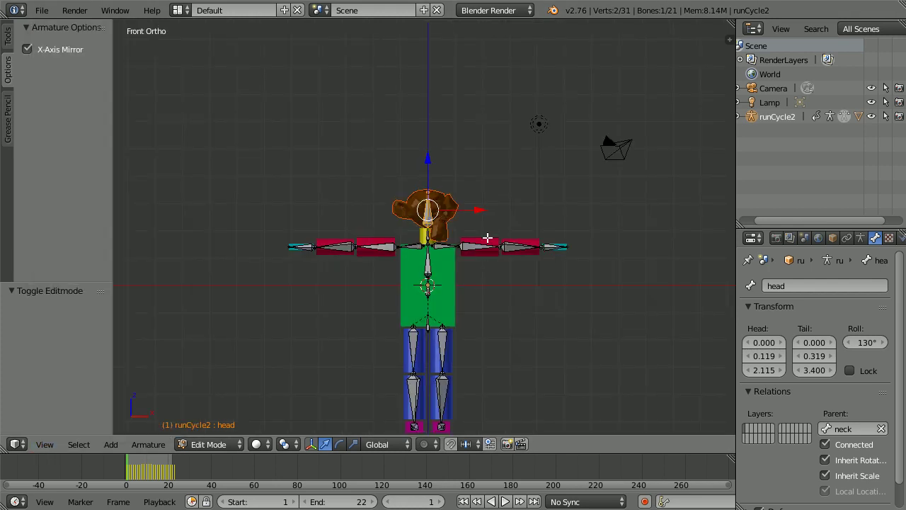
right_click(550, 246)
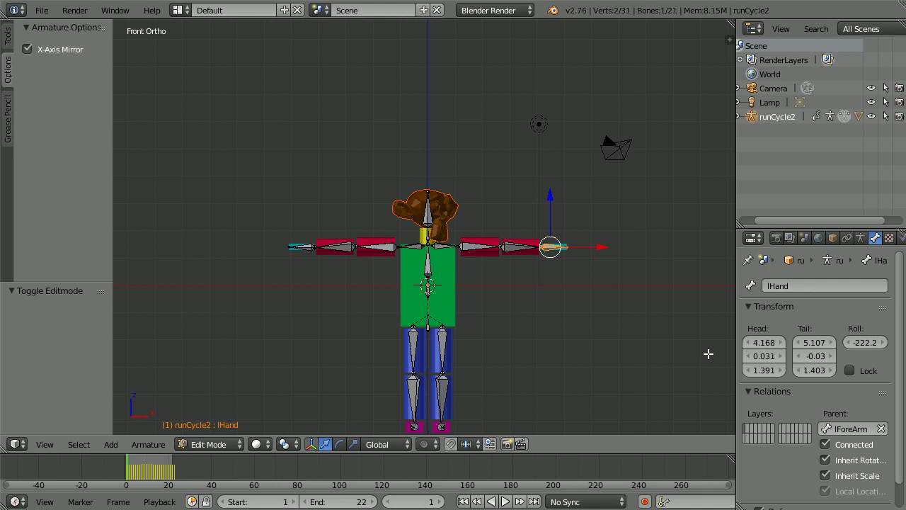
left_click(798, 369)
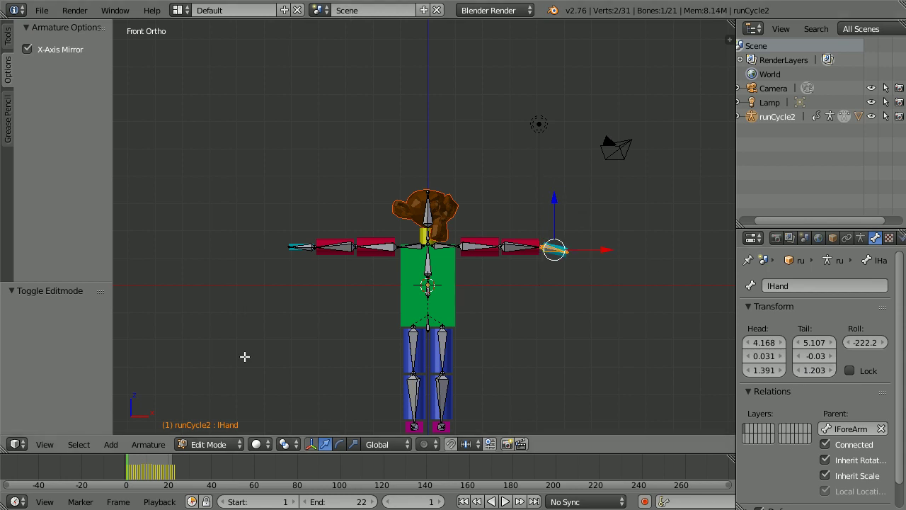
left_click(217, 446)
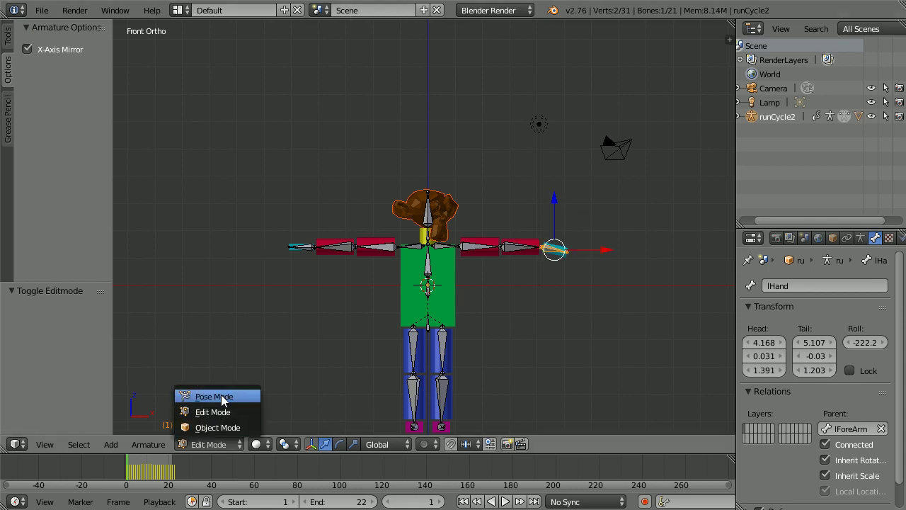
In Pose Mode, play and stop the run cycle, then return to frame 1
left_click(214, 396)
left_click(504, 501)
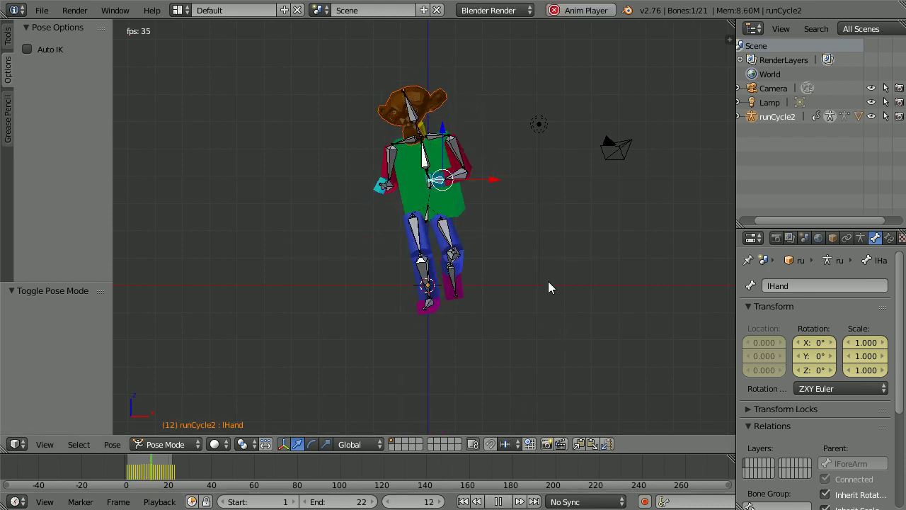
left_click(500, 501)
left_click(463, 501)
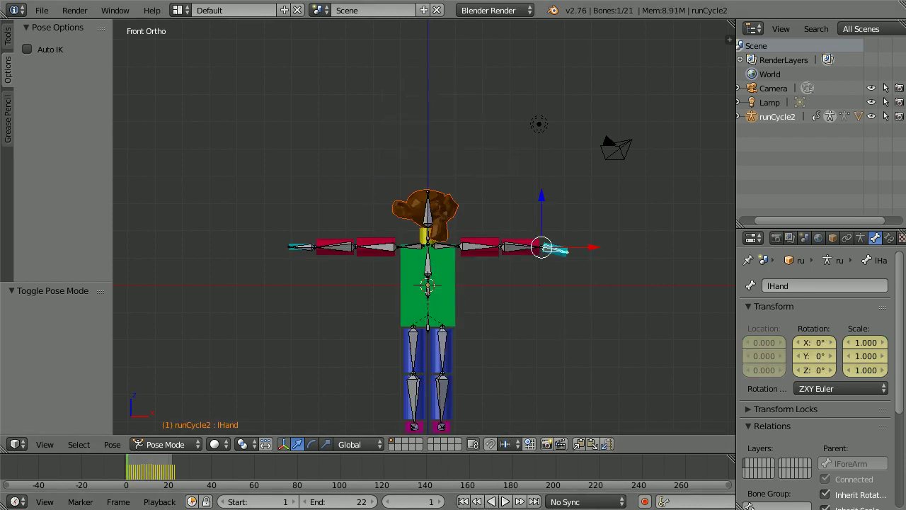
Select all 21 bones, remove their frame-1 keyframes, and step to frame 2 and back
key("a")
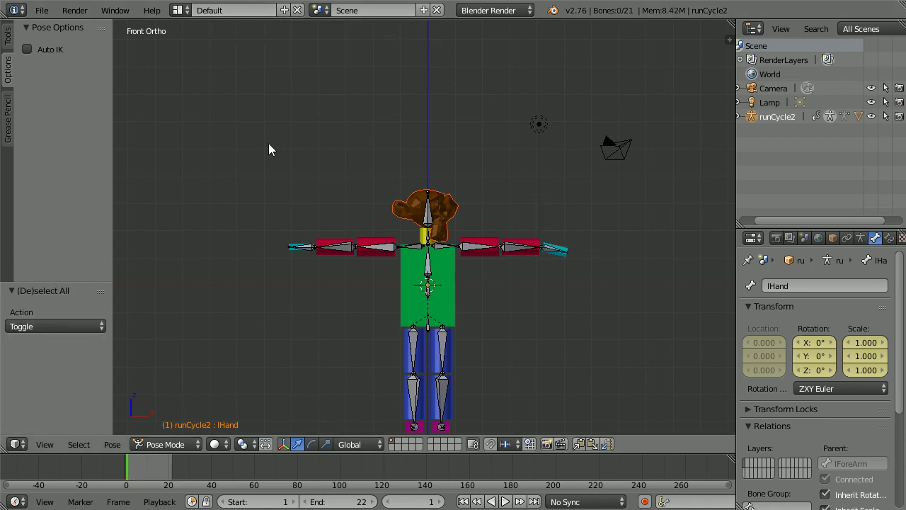
key("a")
left_click(9, 40)
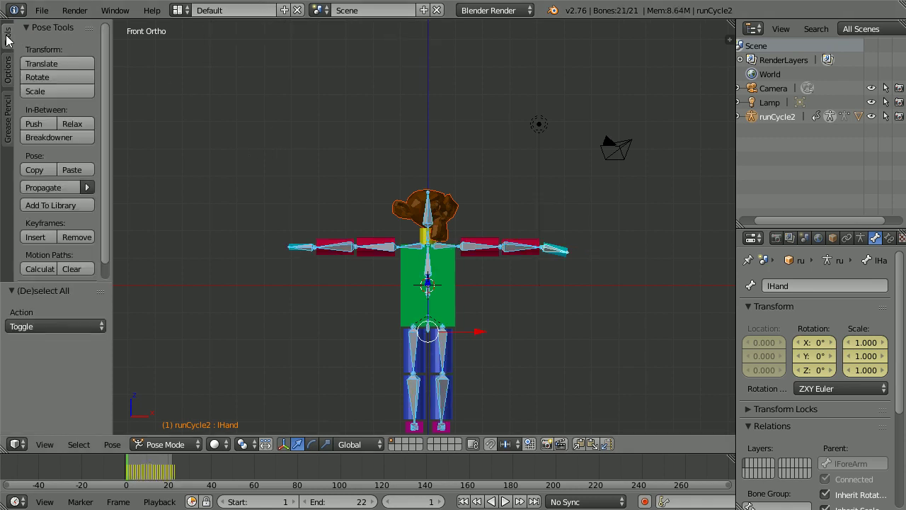
left_click(75, 237)
left_click(98, 237)
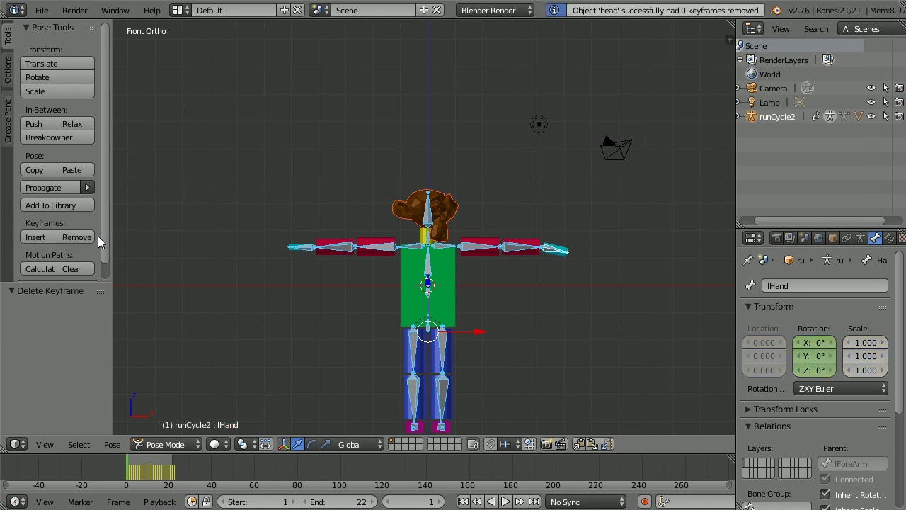
left_click(439, 501)
left_click(388, 502)
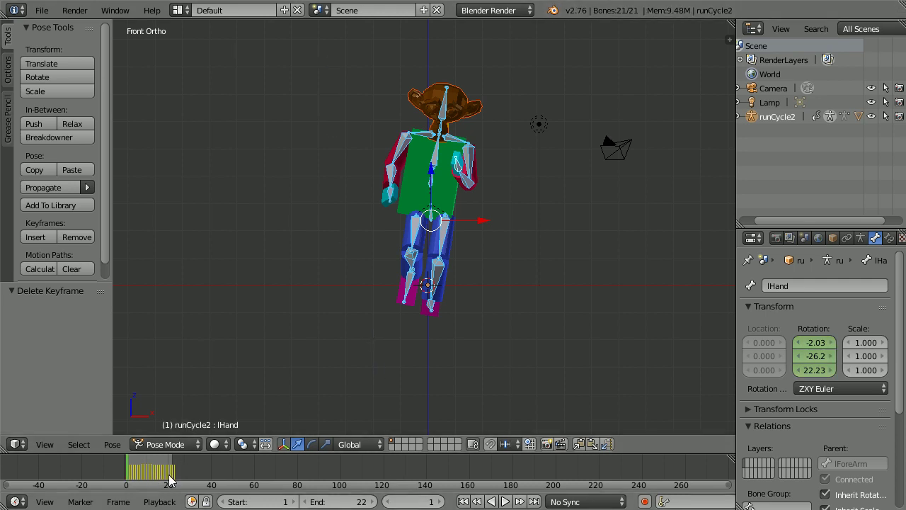
In the Dope Sheet, move the run-cycle keyframes by -1 frame, then restore the Timeline
left_click(15, 504)
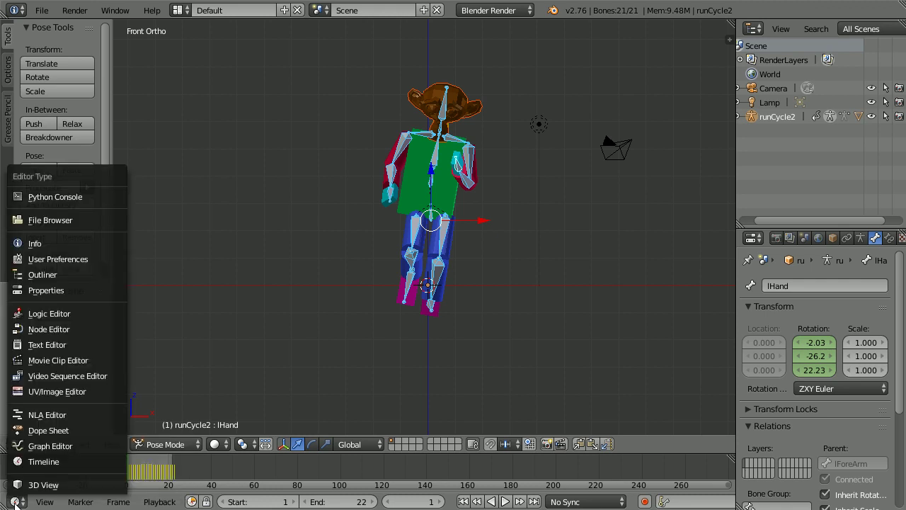
left_click(35, 431)
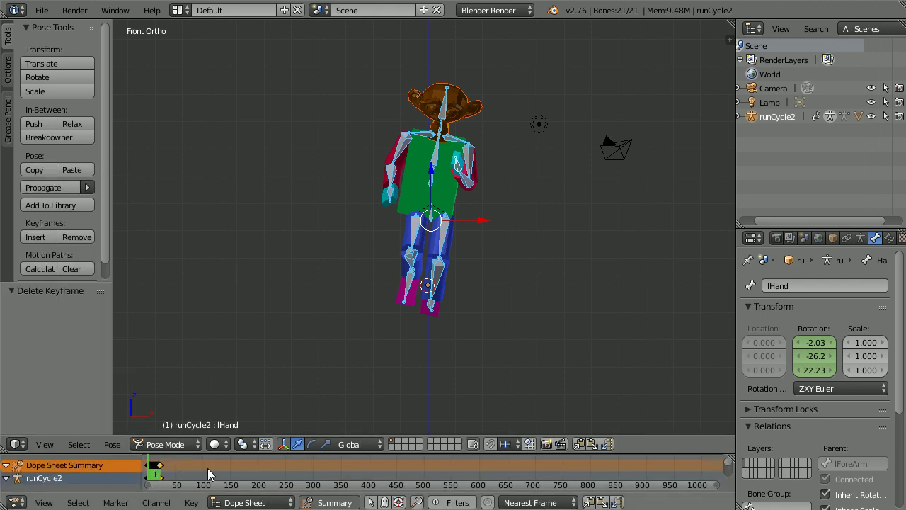
type("g-1")
key("Return")
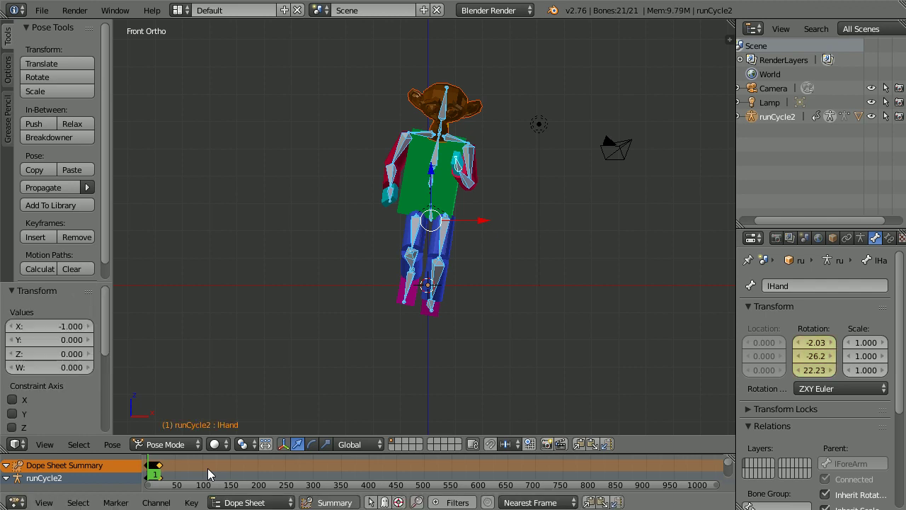
left_click(15, 501)
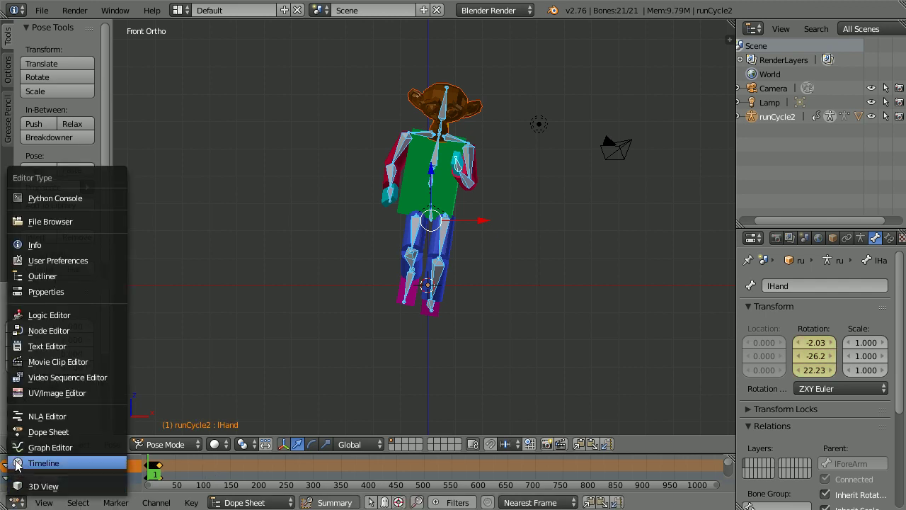
left_click(68, 463)
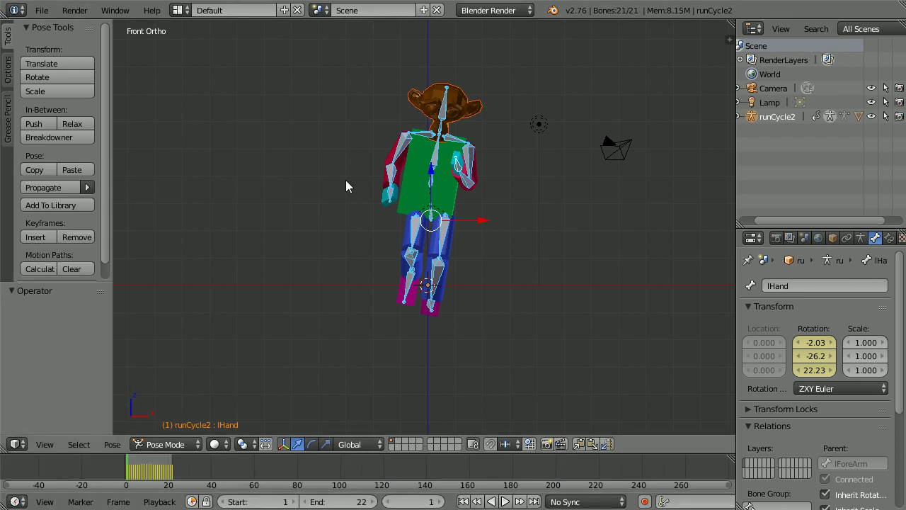
Play the shifted run cycle from the right view and stop it with Esc
left_click(505, 501)
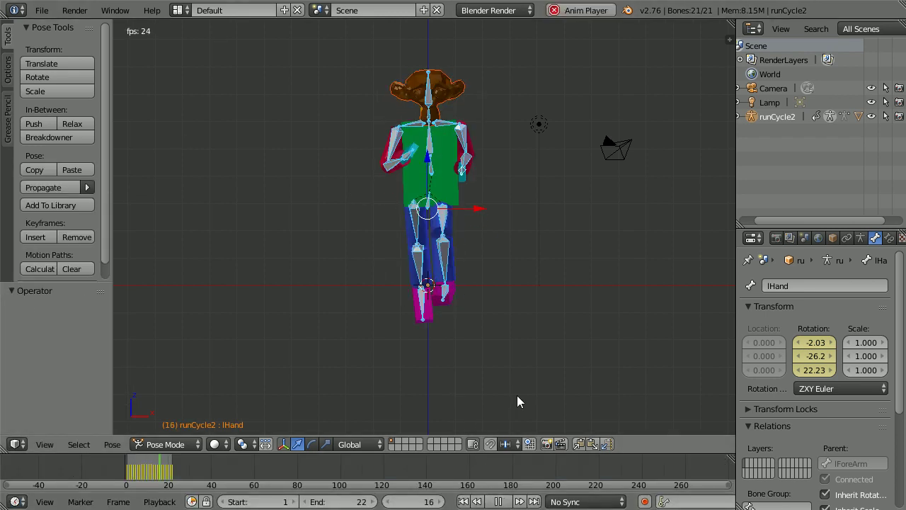
left_click(44, 444)
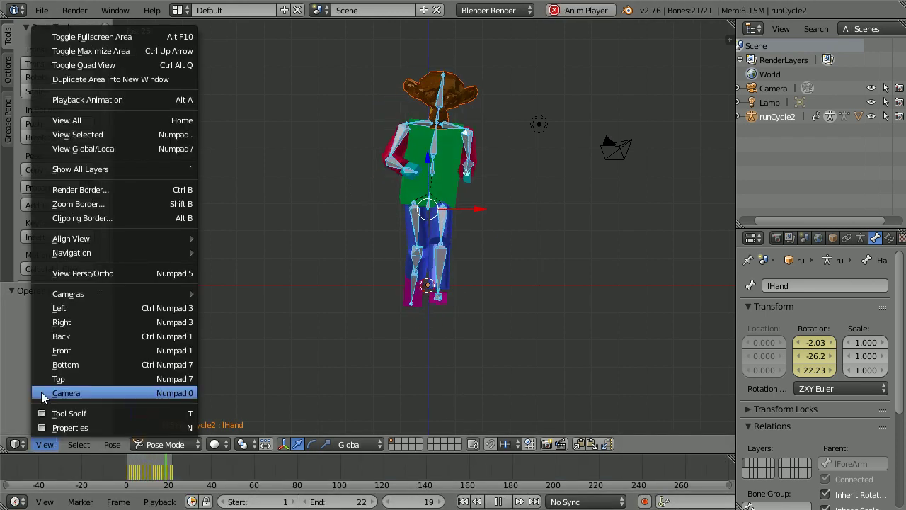
left_click(81, 322)
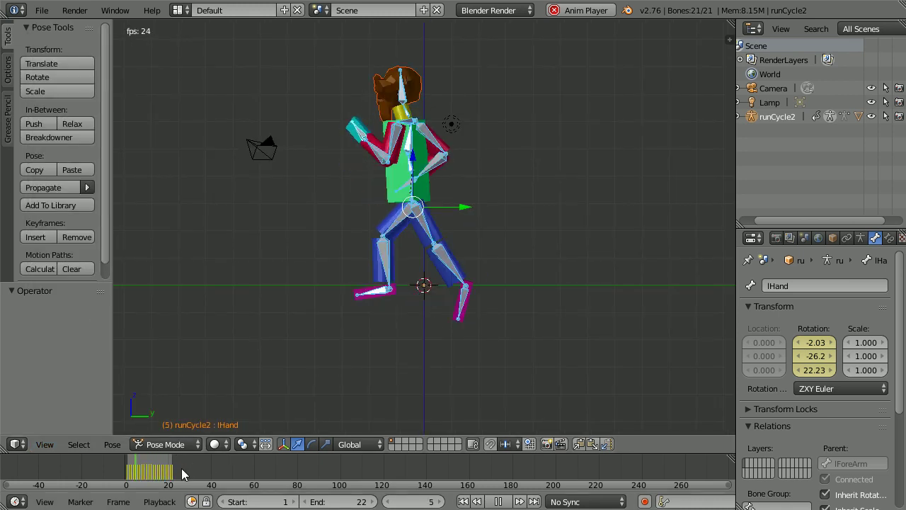
key("Escape")
Compare the poses at frame 1 and frame 22, ending on frame 1
left_click(463, 501)
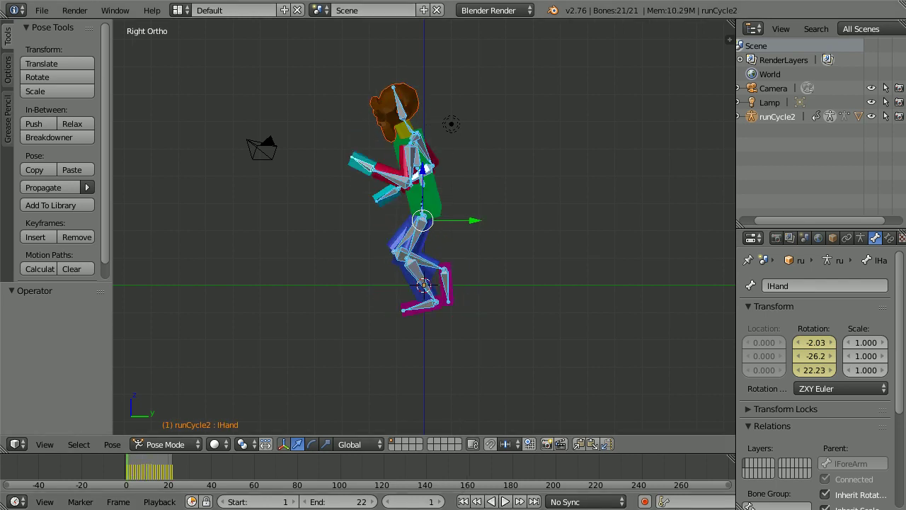
left_click(533, 501)
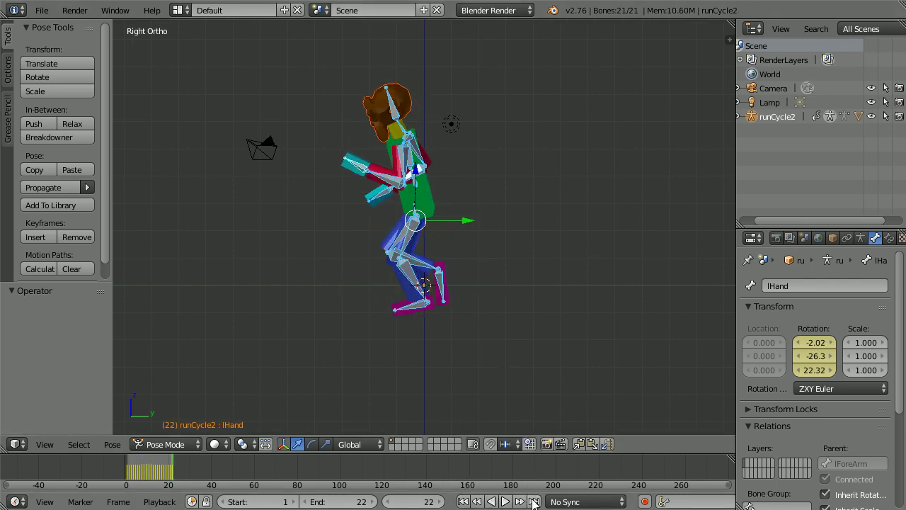
left_click(463, 501)
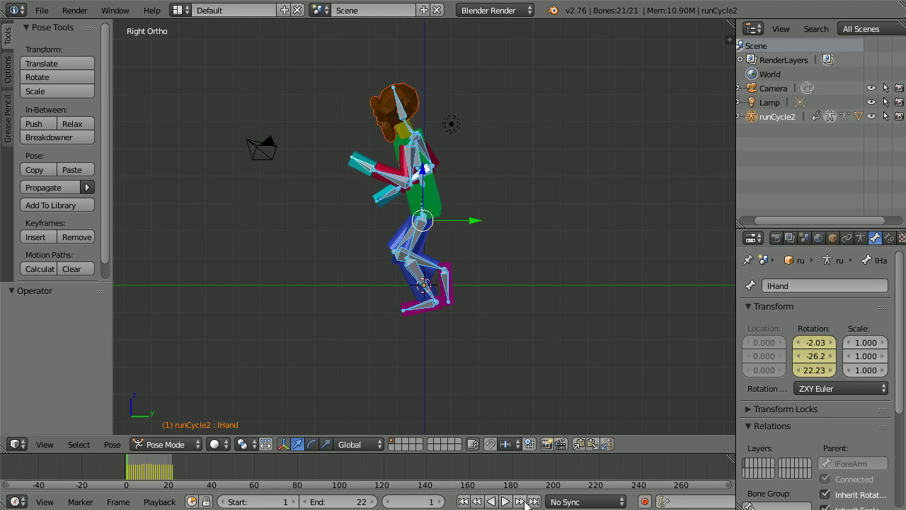
left_click(534, 501)
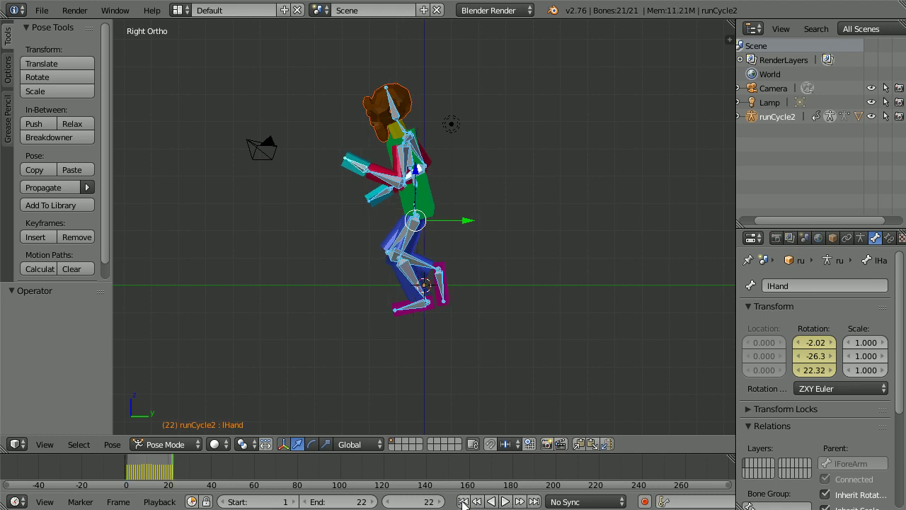
left_click(463, 501)
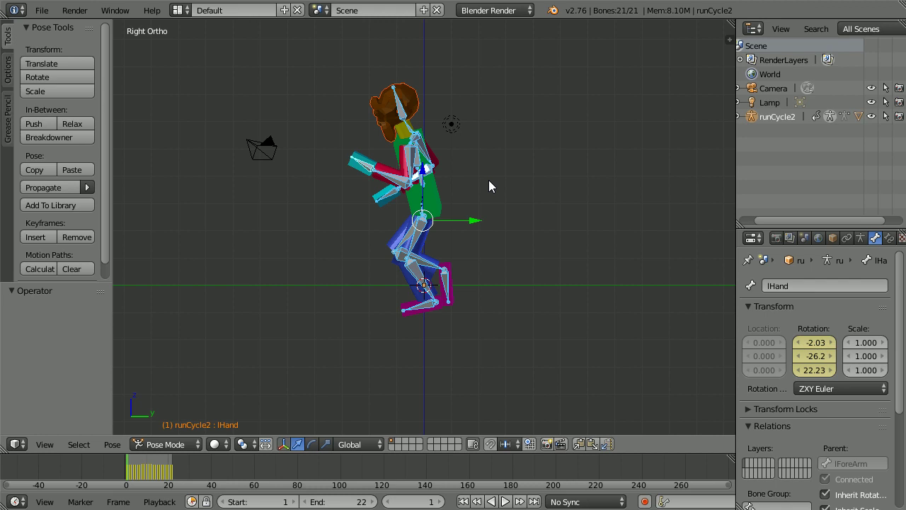
At frame 1, move the pose -0.1 along Y and key the whole character
key("g")
key("y")
type("-0.1")
key("Return")
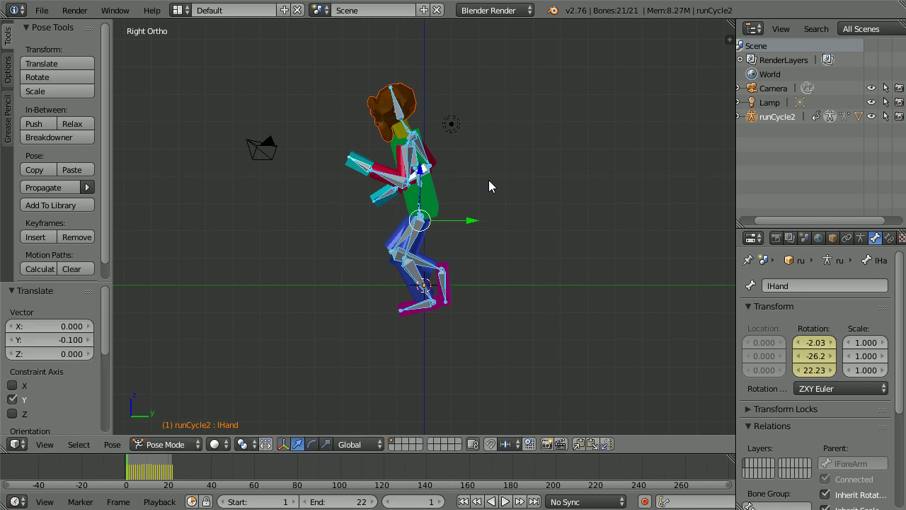
left_click(31, 236)
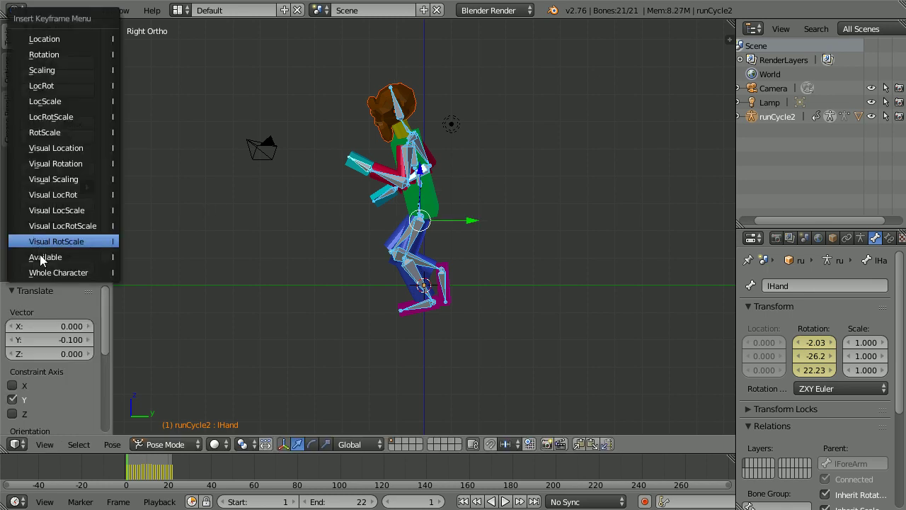
left_click(99, 272)
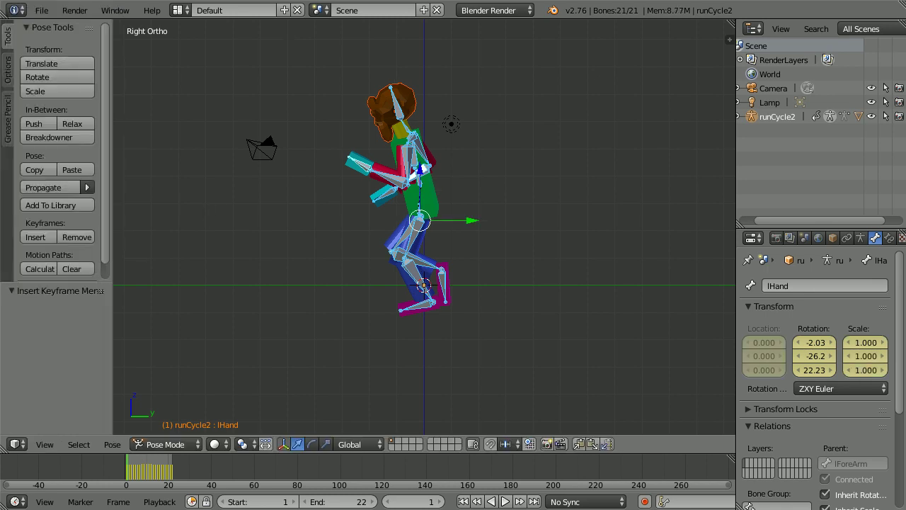
At frame 22, move the pose +0.1 along Y and bring up keyframe insertion
left_click(534, 502)
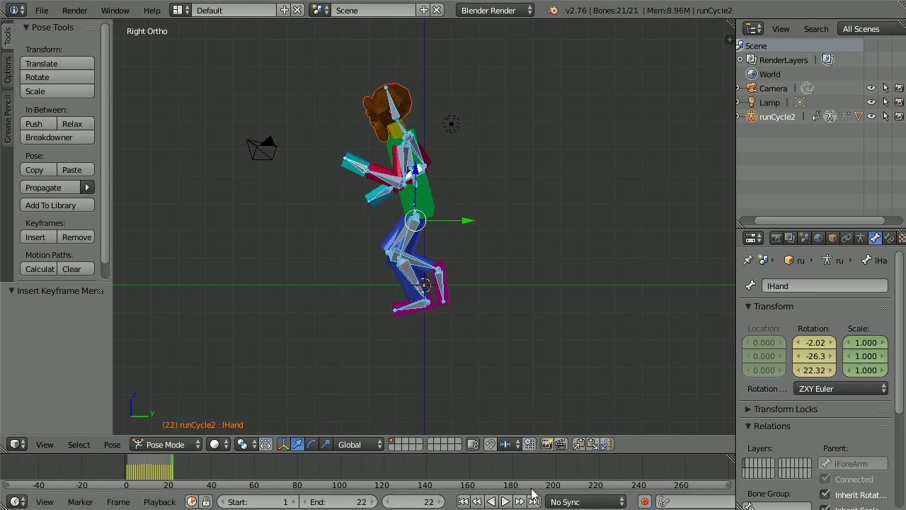
key("g")
key("y")
type("0.1")
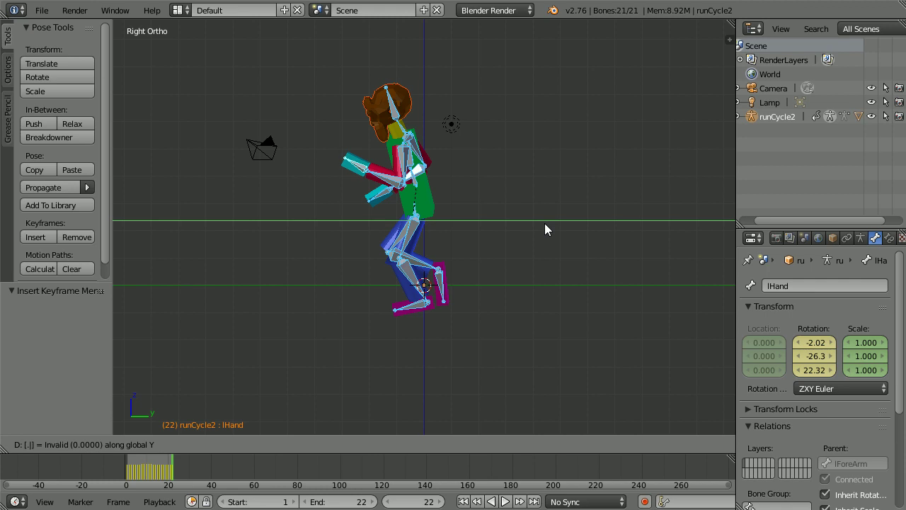
key("Return")
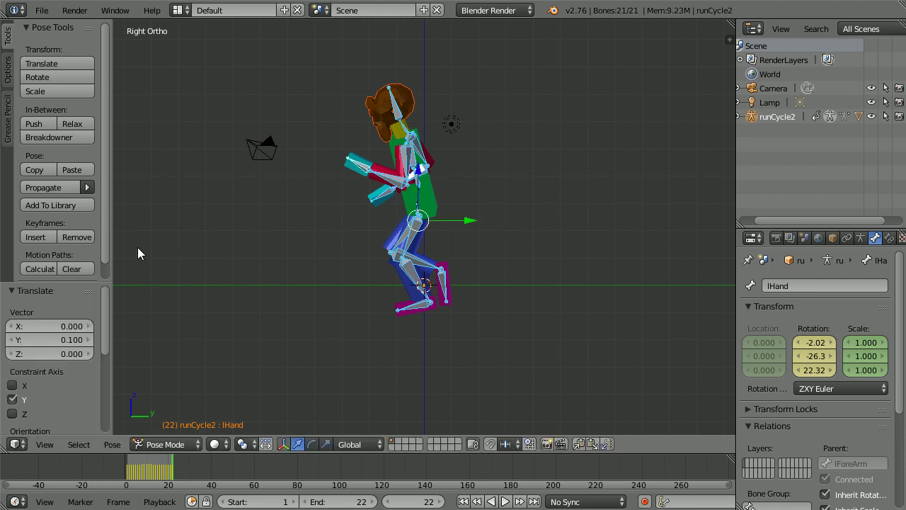
left_click(46, 233)
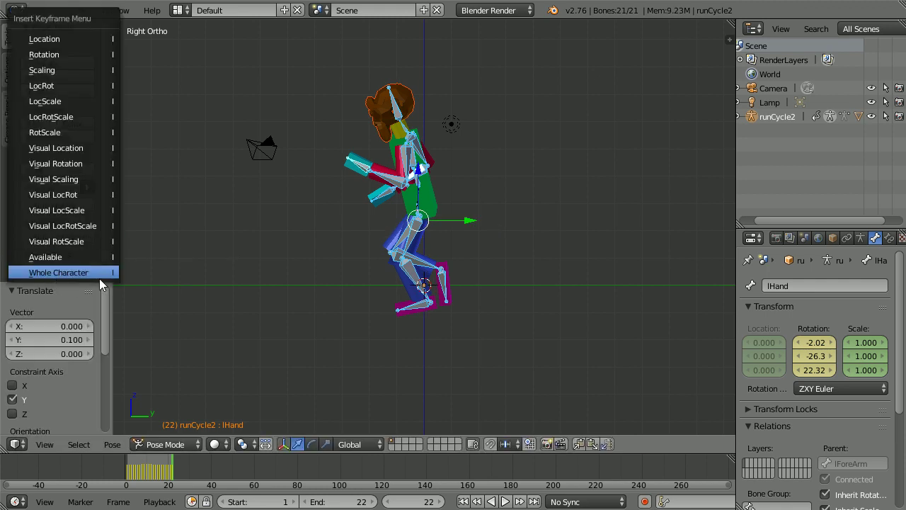